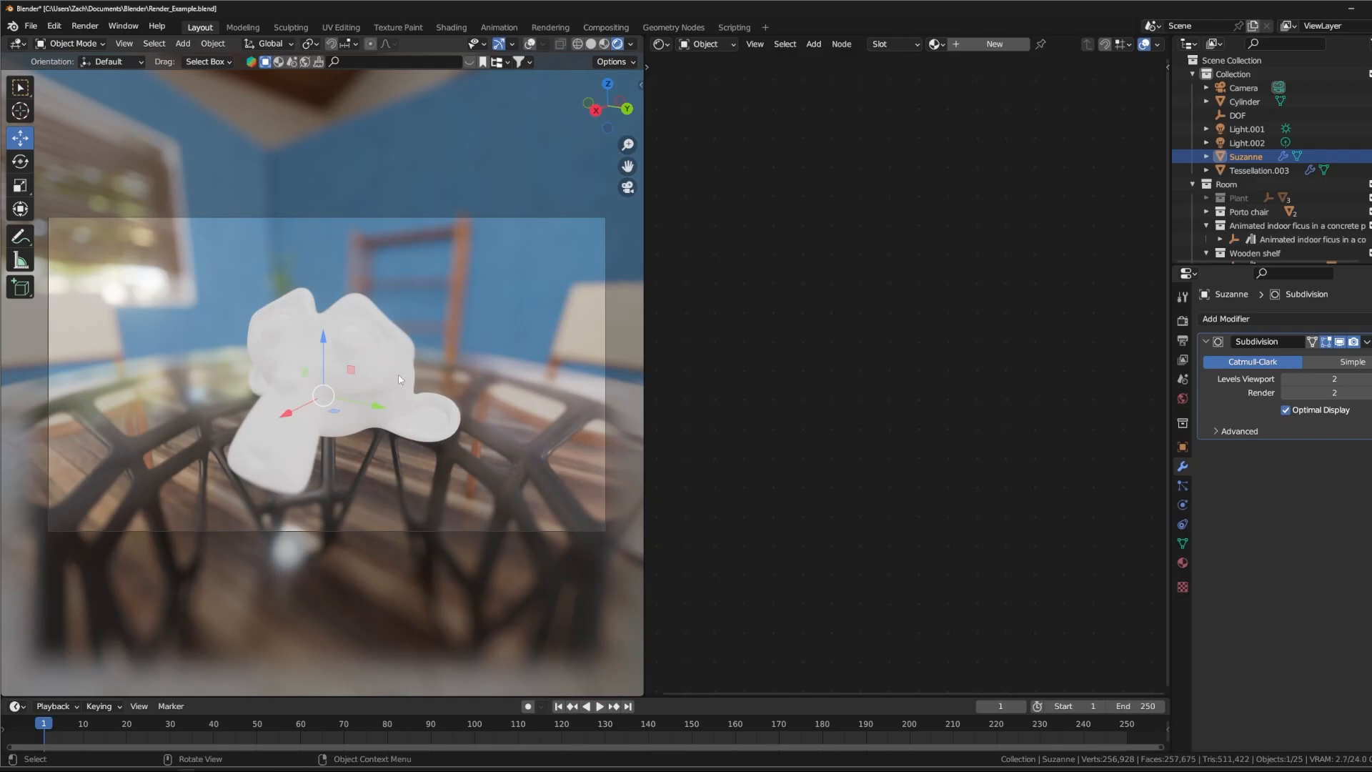
- Turn on the viewport overlays and display Suzanne's full UV layout in an Image Editor with the mesh in Edit Mode
click(530, 43)
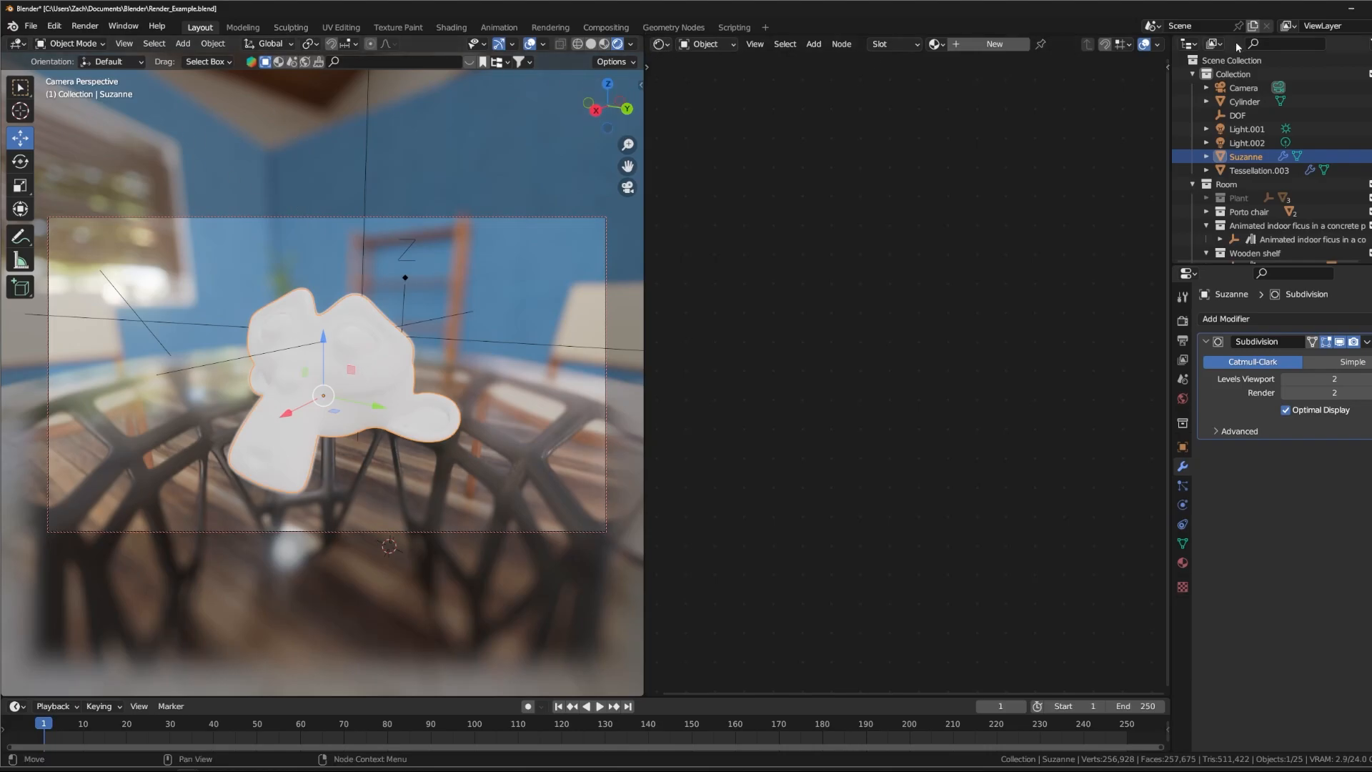
click(659, 44)
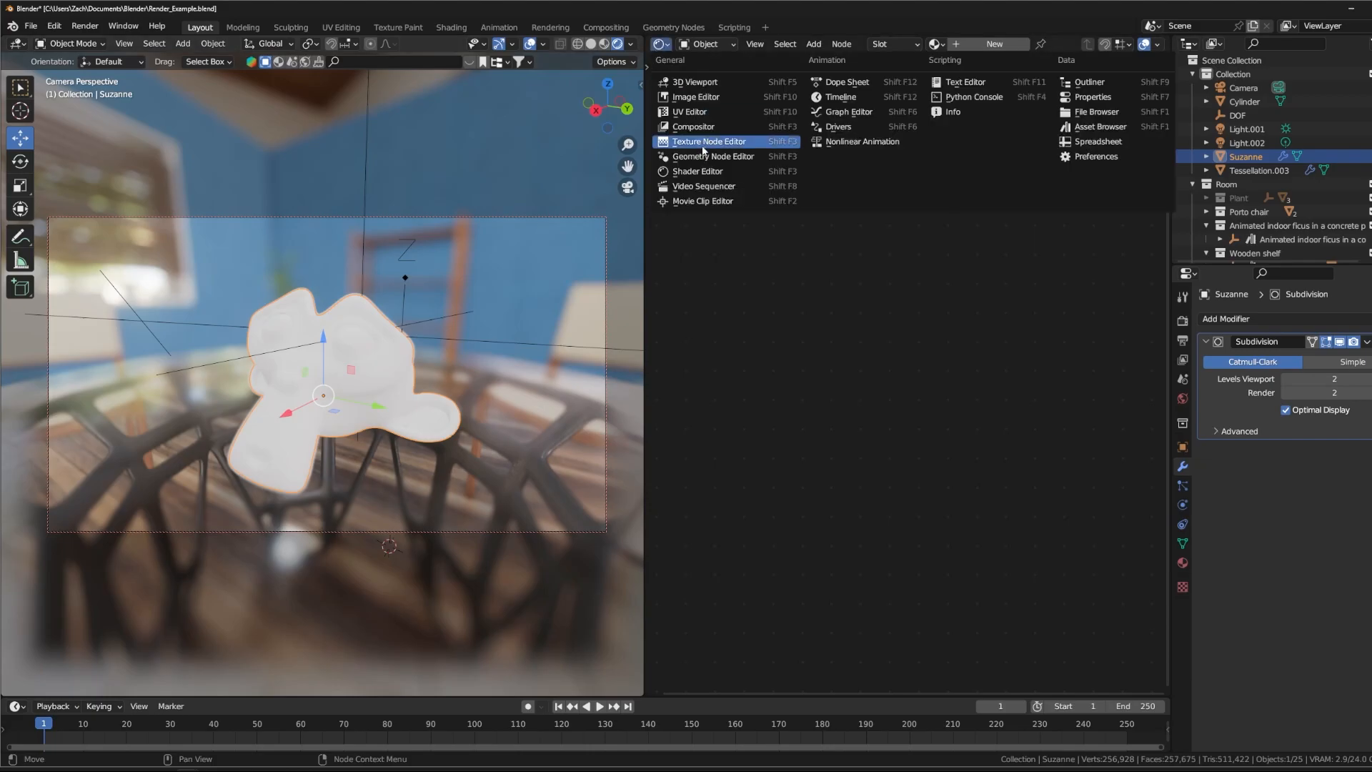
click(697, 97)
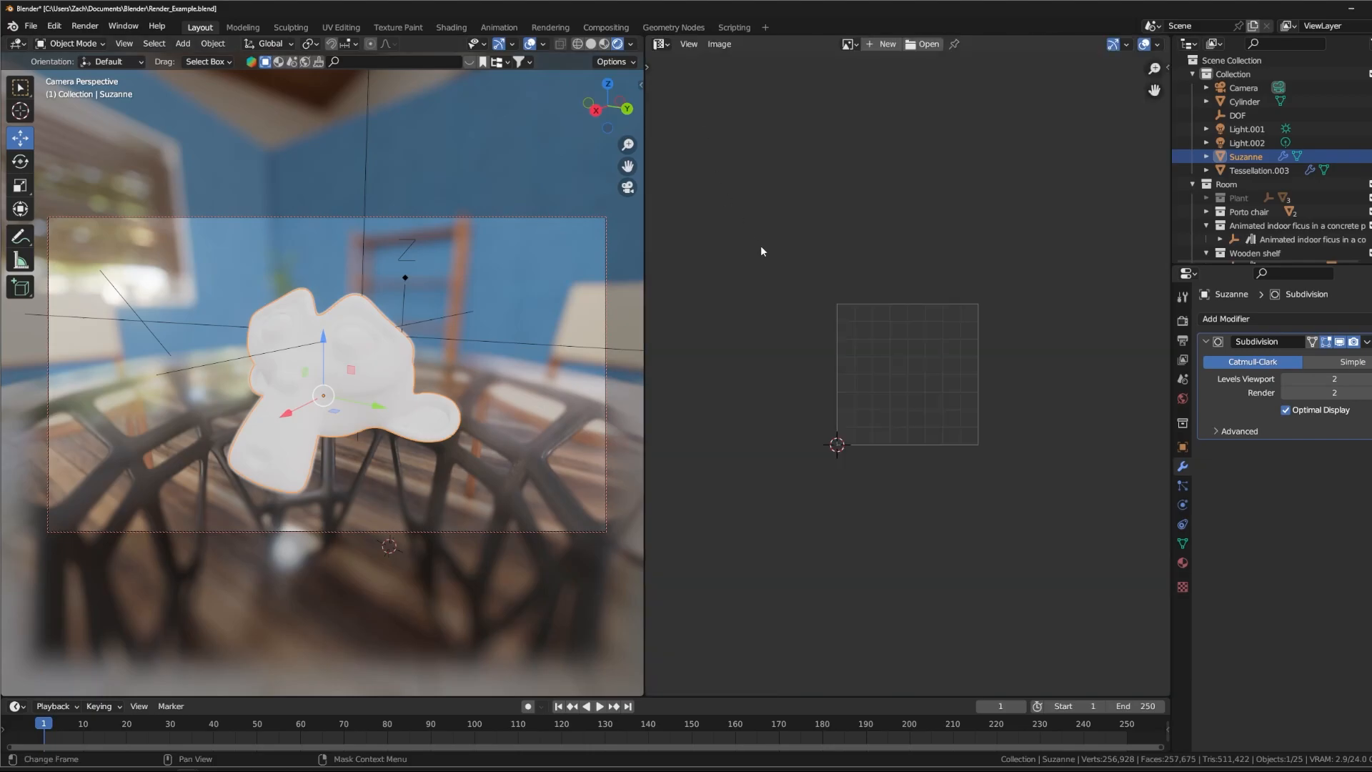
key(Tab)
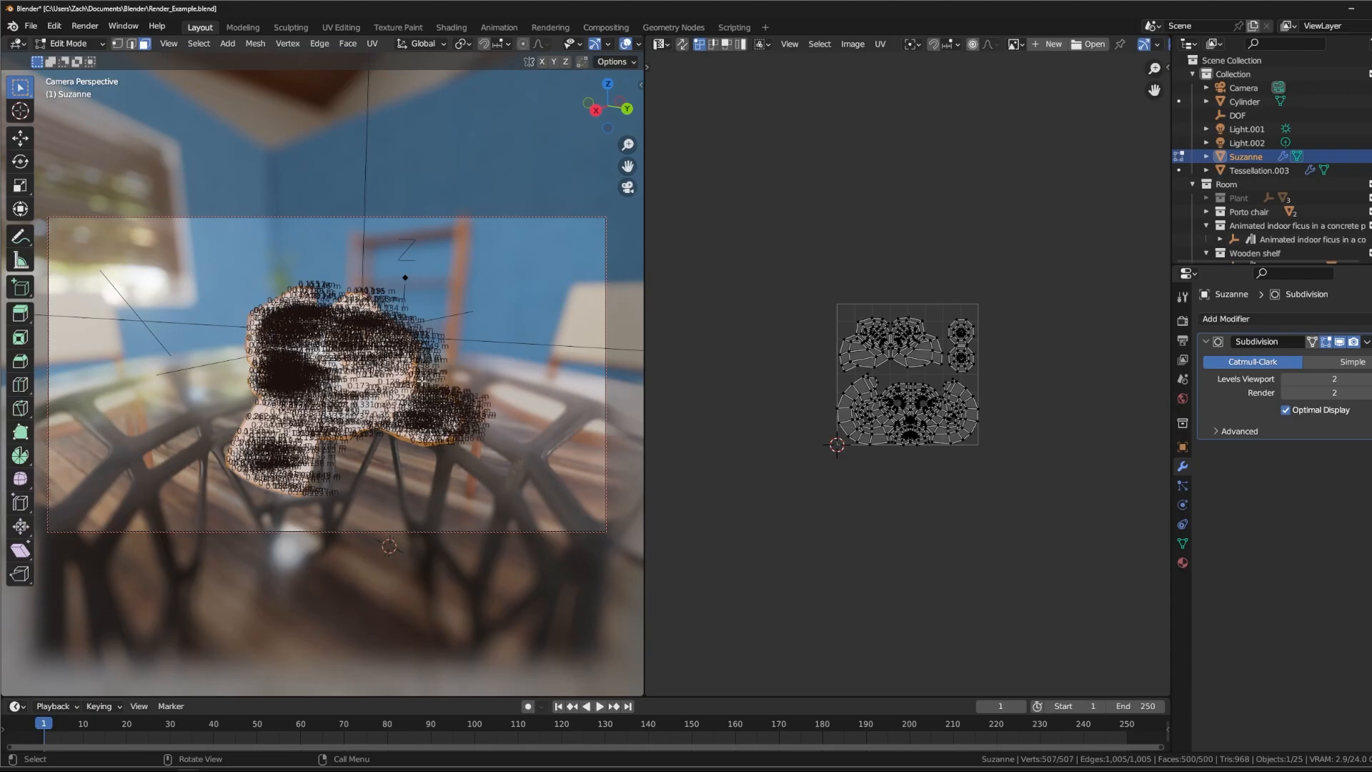
key(Home)
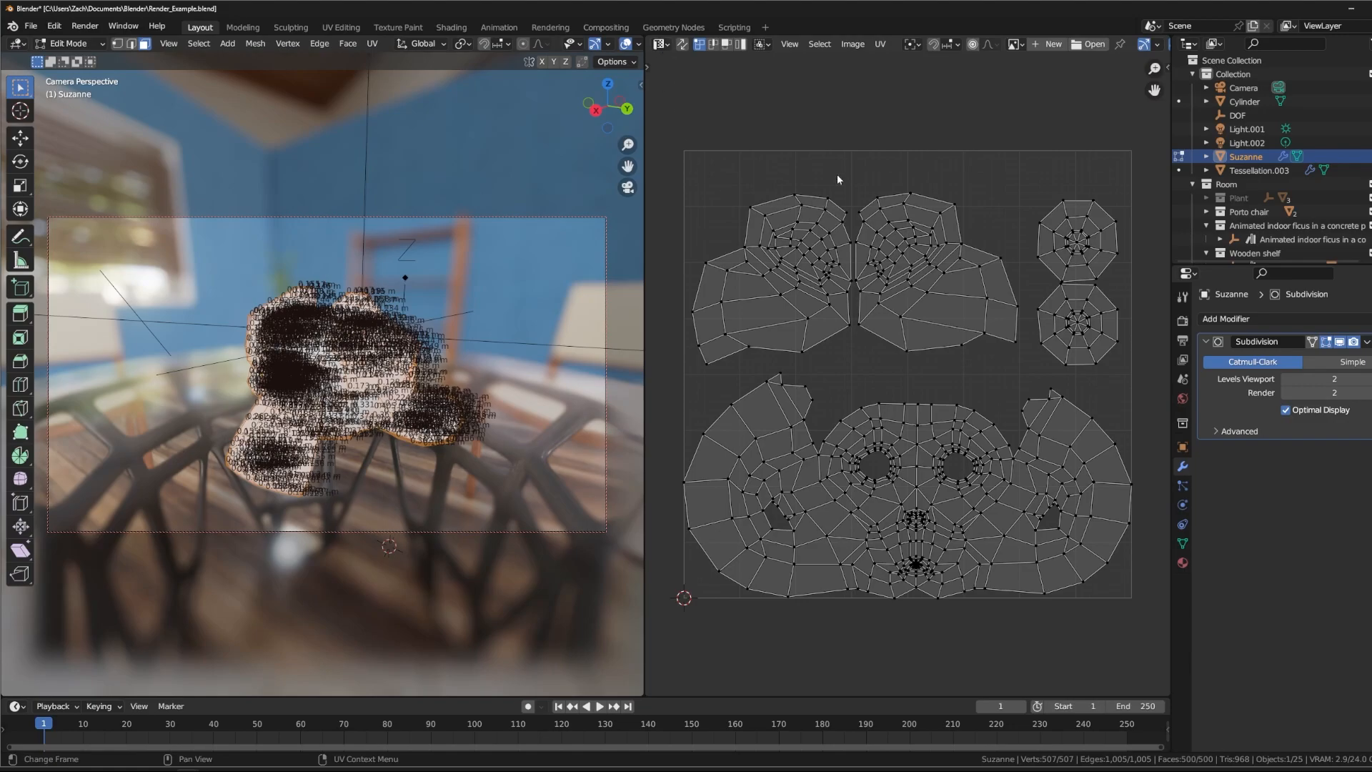
- Select all of Suzanne's UV islands in the layout
click(661, 44)
key(Escape)
click(658, 43)
key(Escape)
drag(659, 127, 1152, 637)
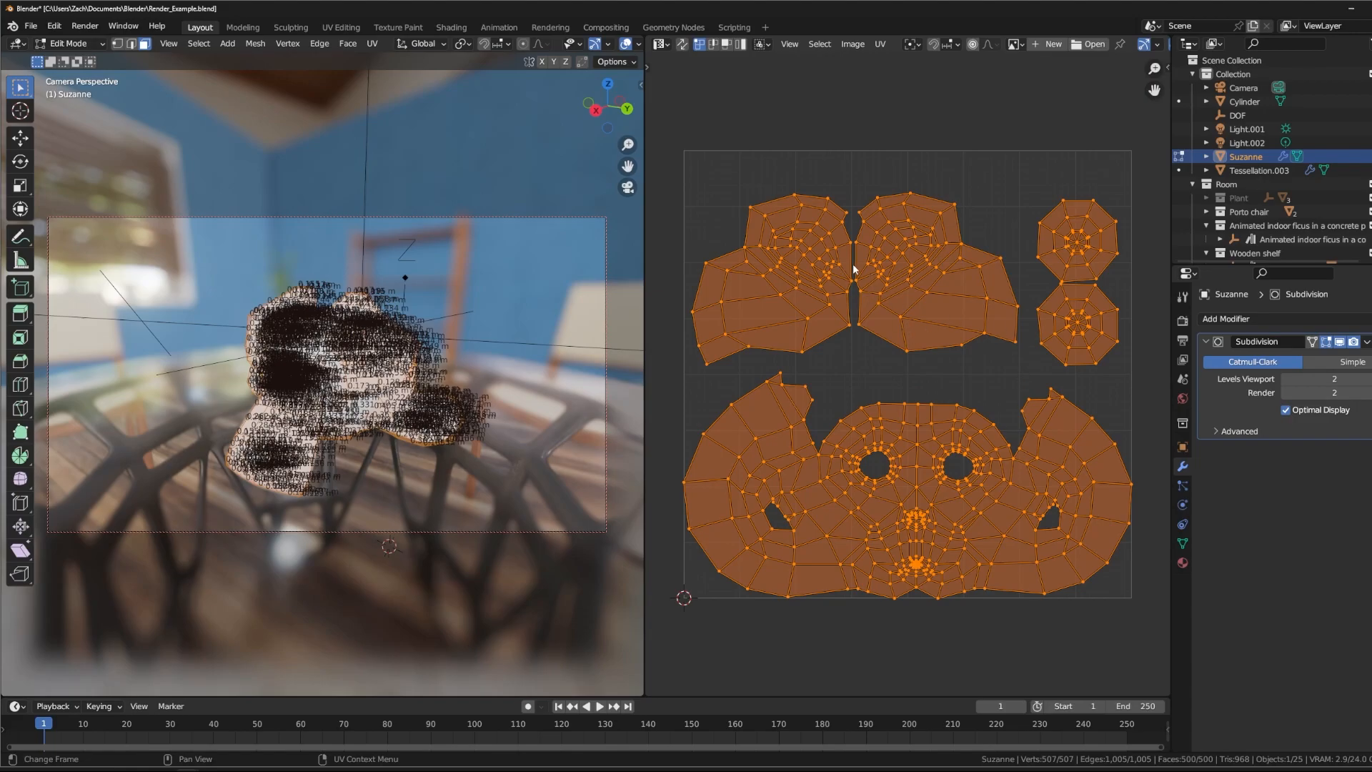
- Try Smart UV Project with a 66° angle limit and a standard Unwrap on Suzanne's whole mesh
click(372, 44)
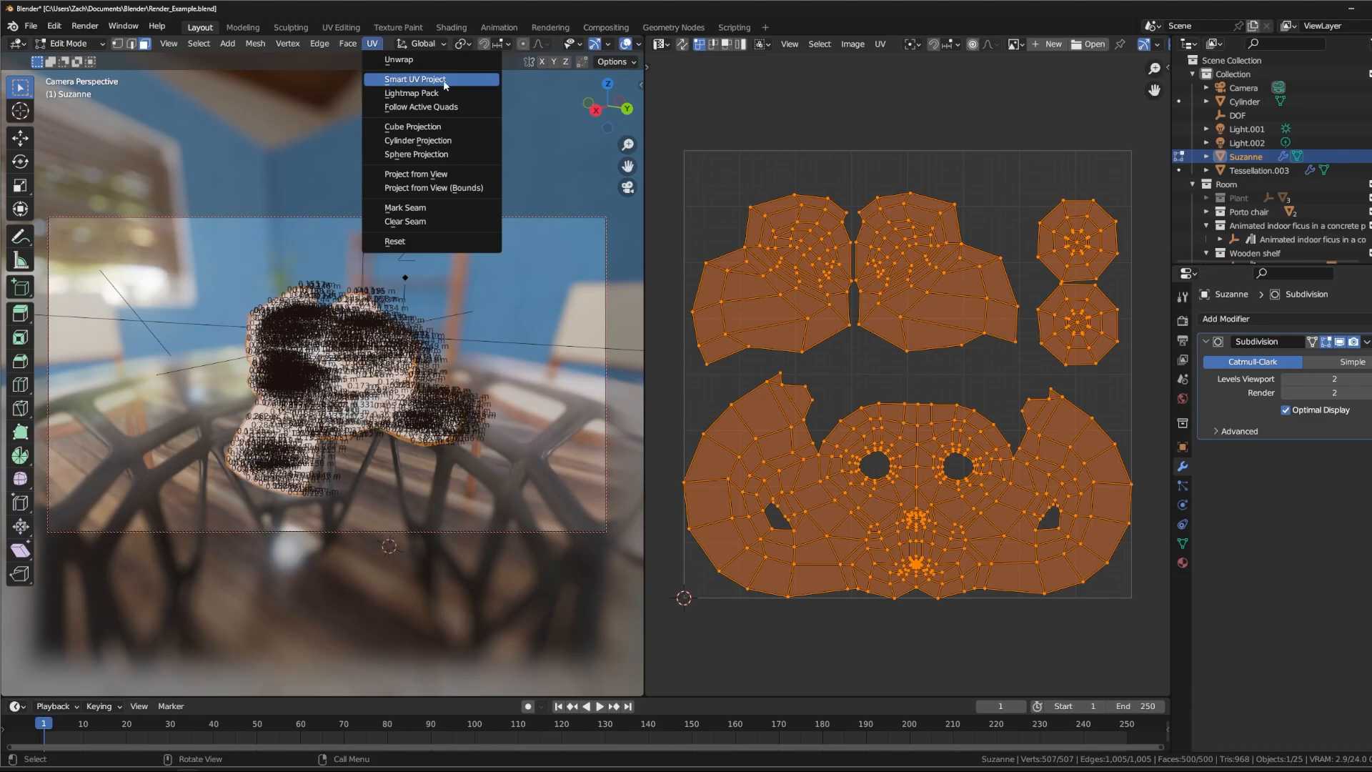
click(444, 79)
click(466, 208)
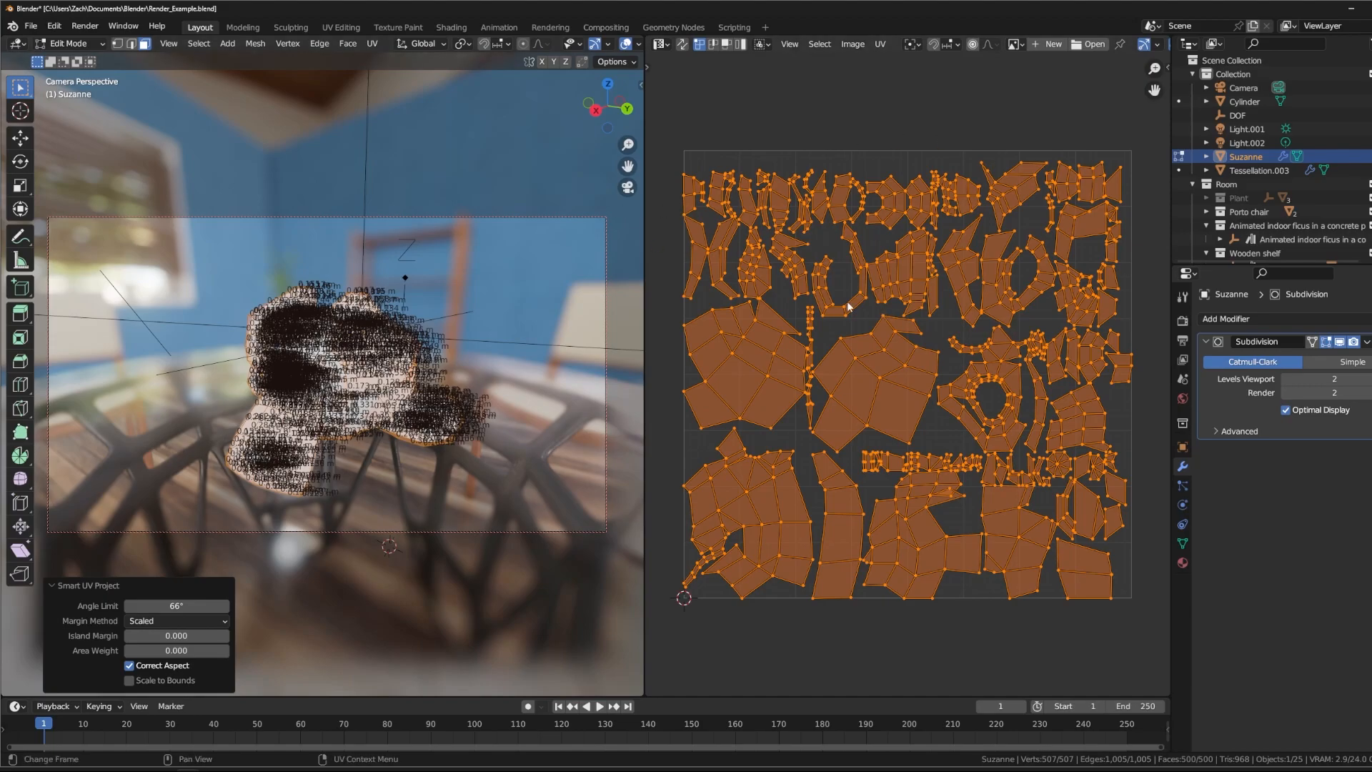
click(370, 49)
click(397, 59)
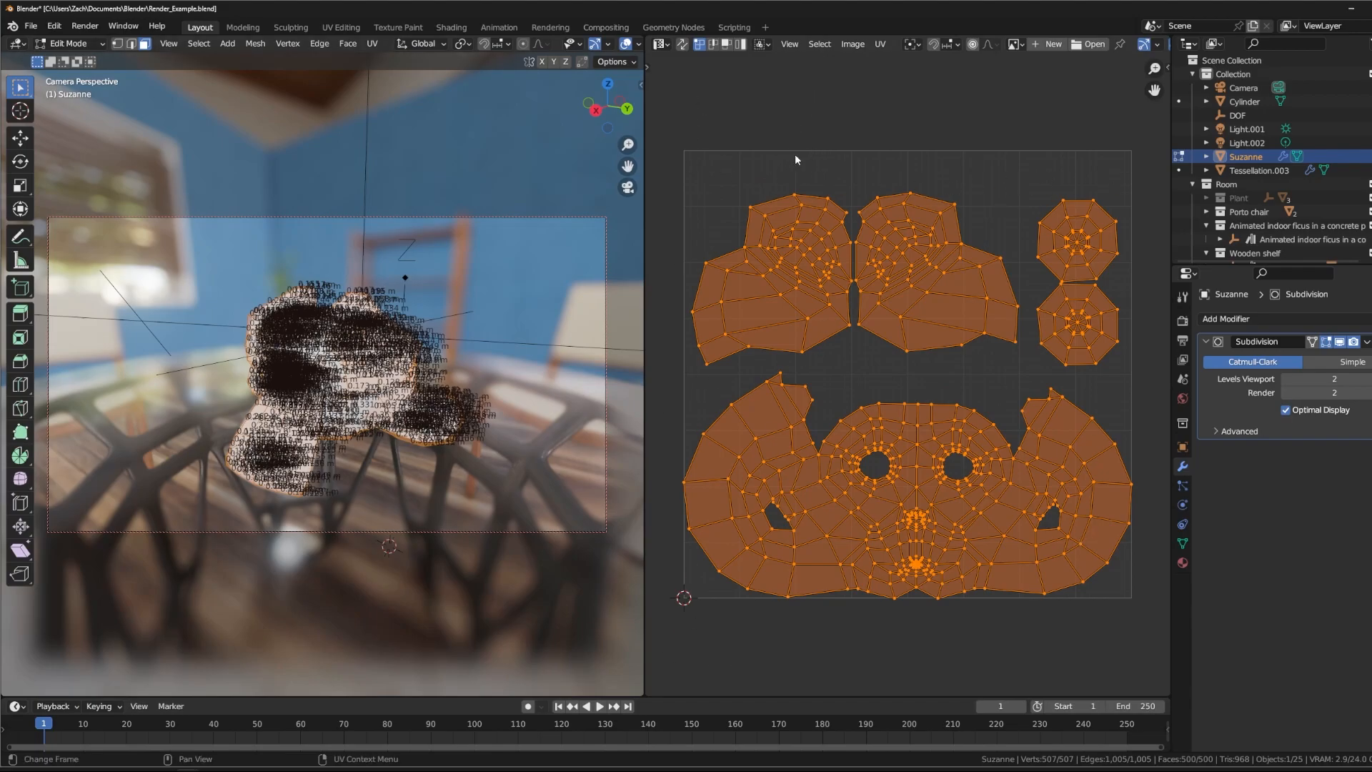
- Return to Object Mode and create a new material for Suzanne in the Shader Editor
click(661, 44)
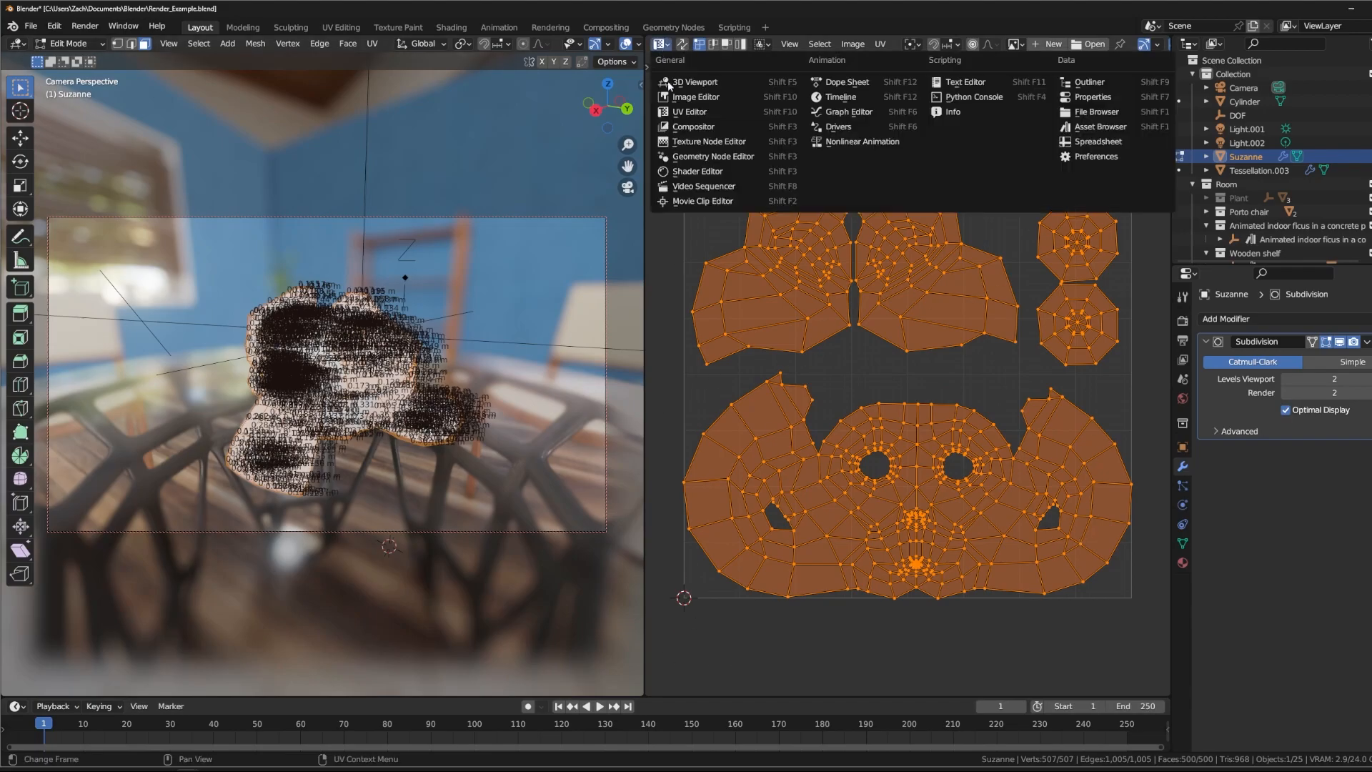
click(708, 171)
key(Tab)
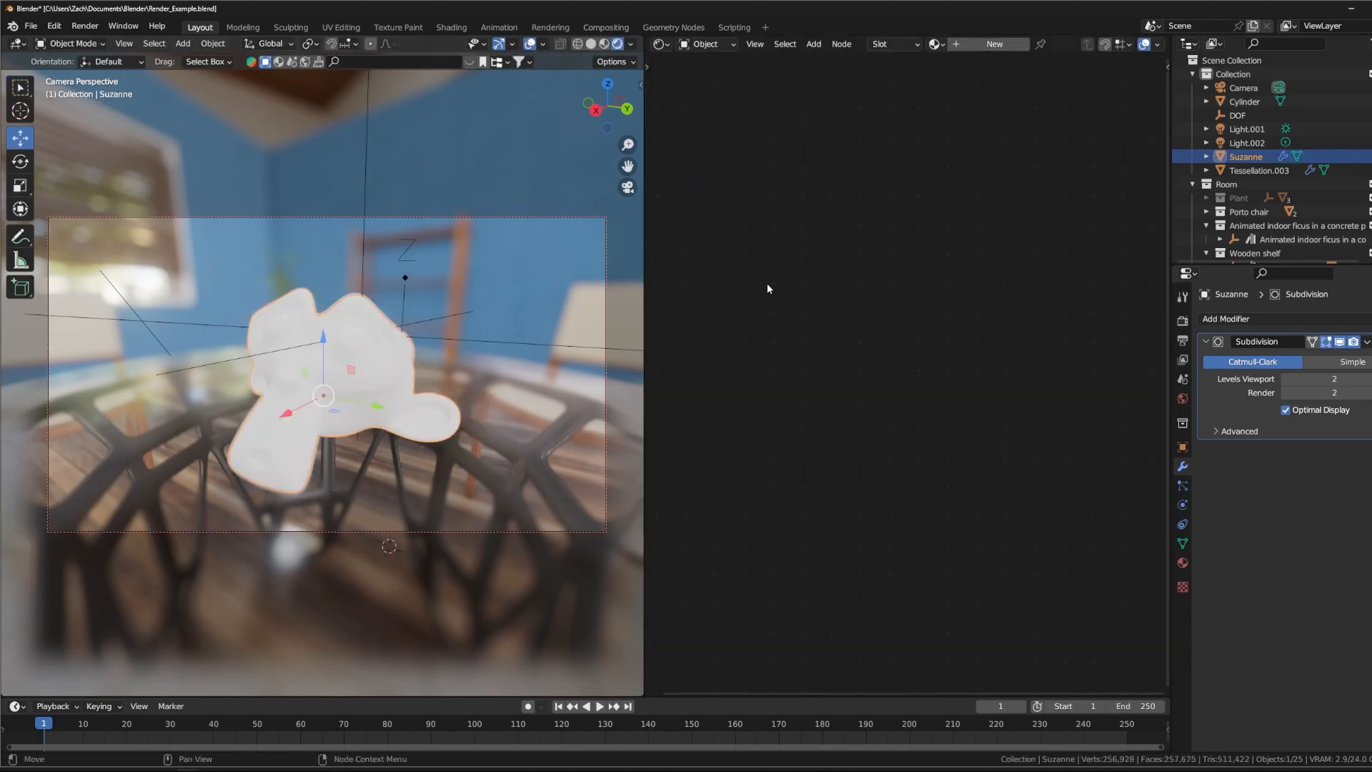
click(994, 46)
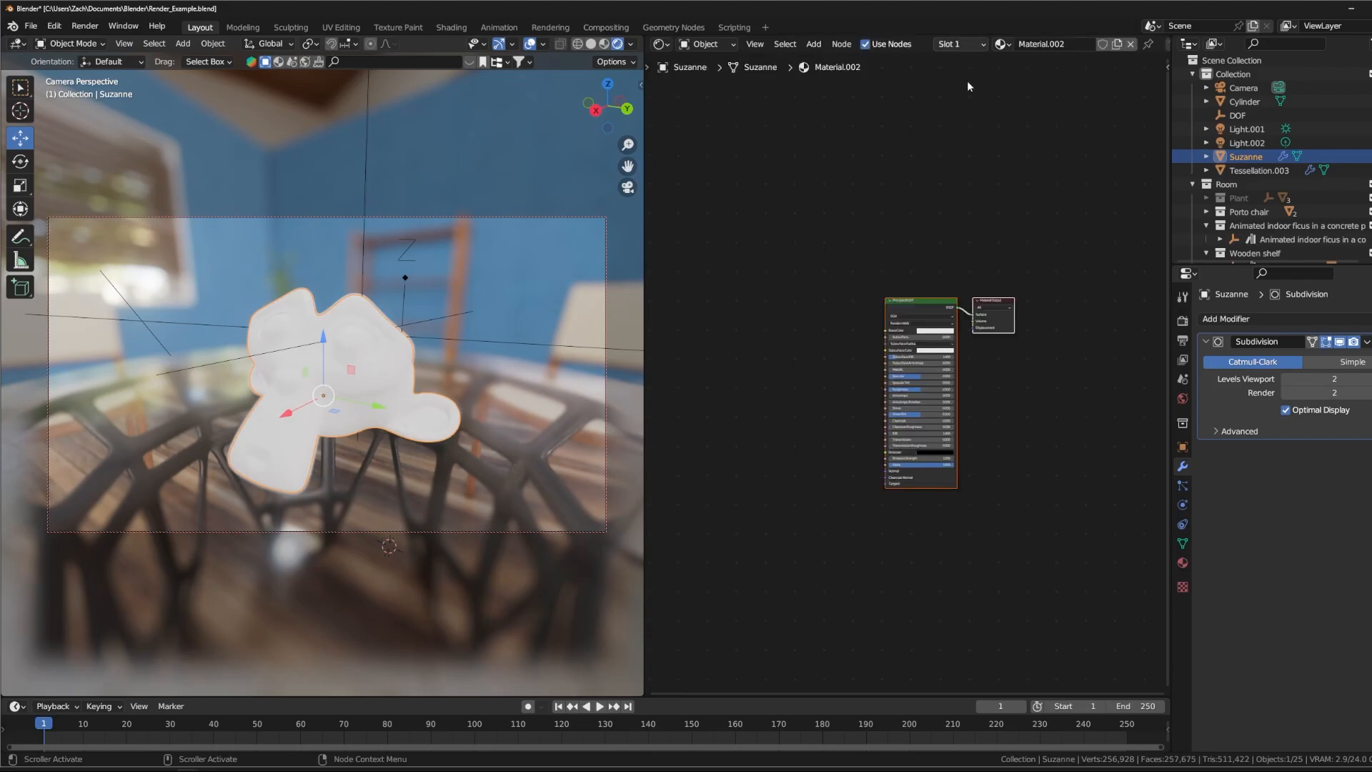
middle_drag(864, 221, 908, 172)
scroll(912, 178, up, 4)
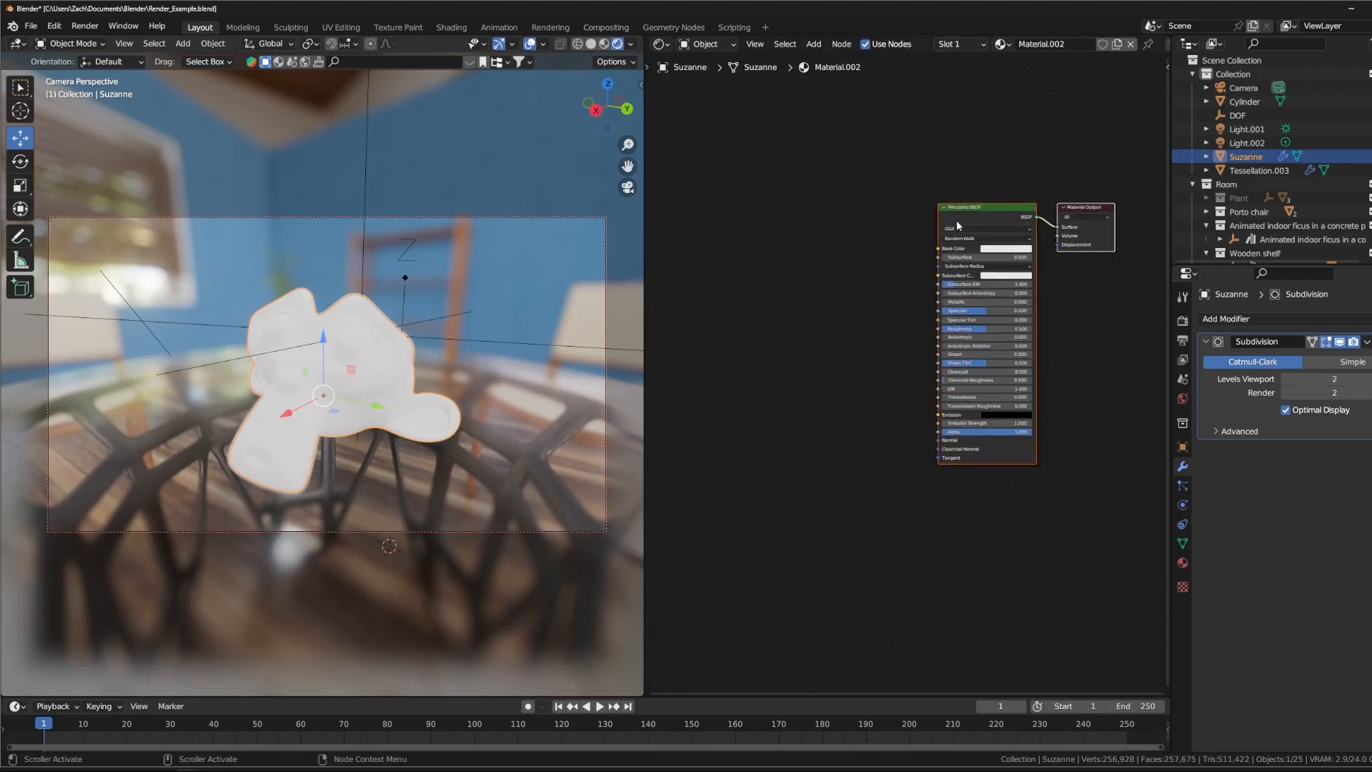
middle_drag(956, 222, 816, 224)
scroll(775, 183, up, 2)
middle_drag(706, 177, 844, 232)
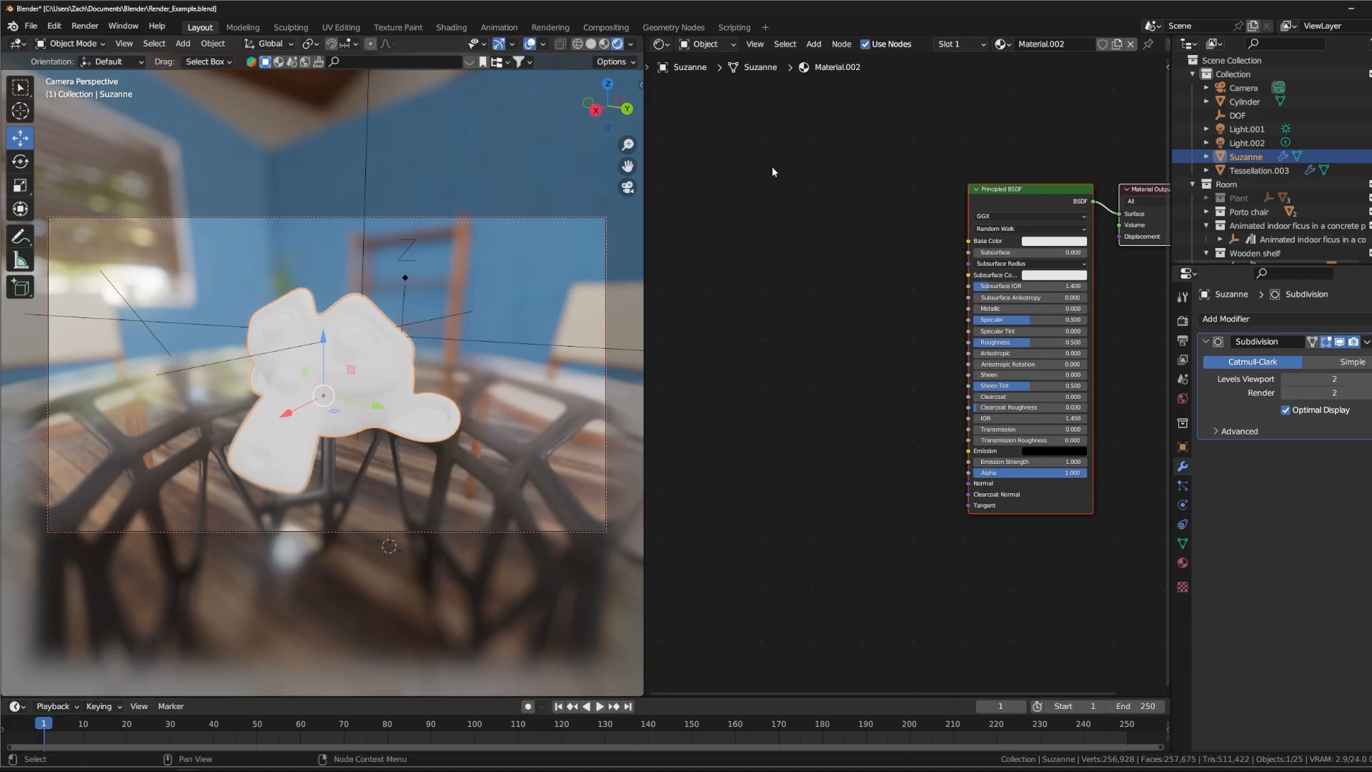
middle_drag(791, 206, 754, 225)
- Find the Node Wrangler add-on by searching for "node" in the add-on preferences and enable it
click(28, 27)
click(28, 31)
click(33, 30)
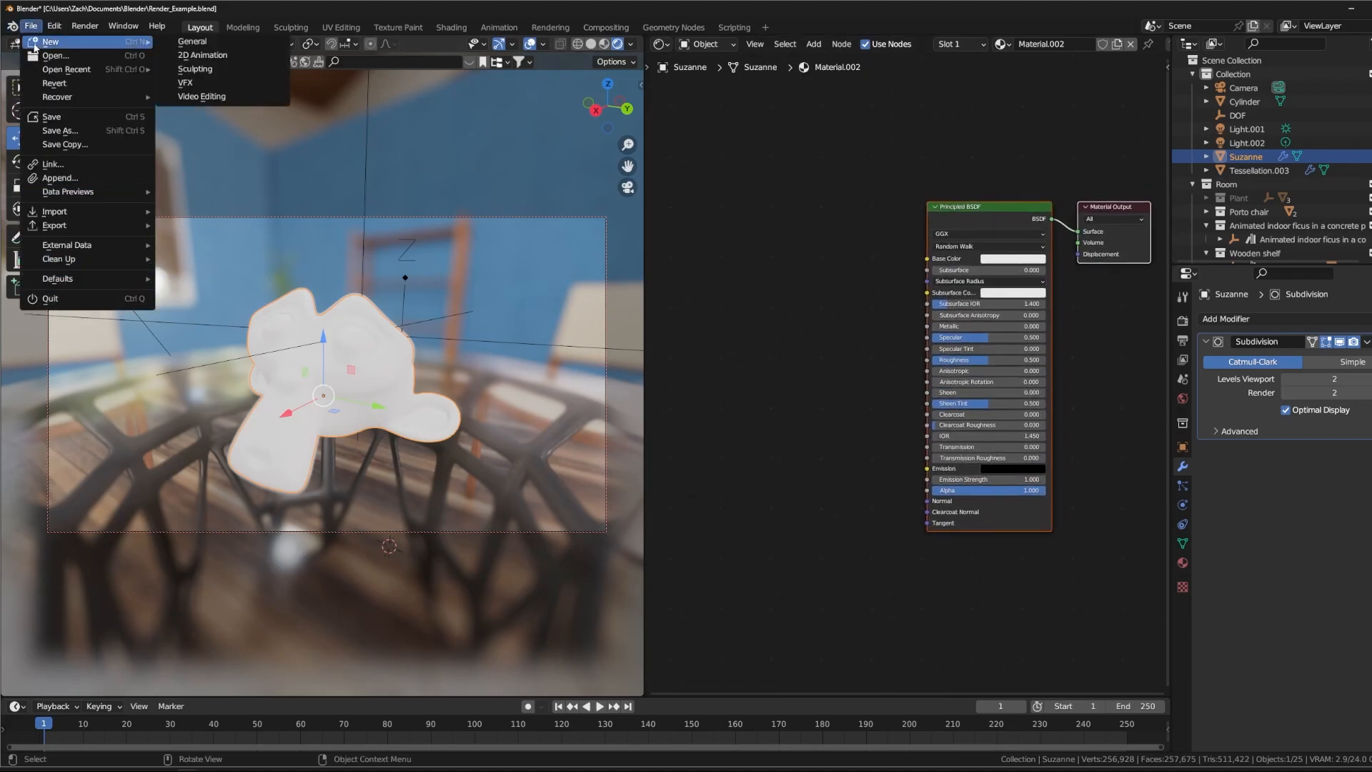
click(56, 30)
click(56, 30)
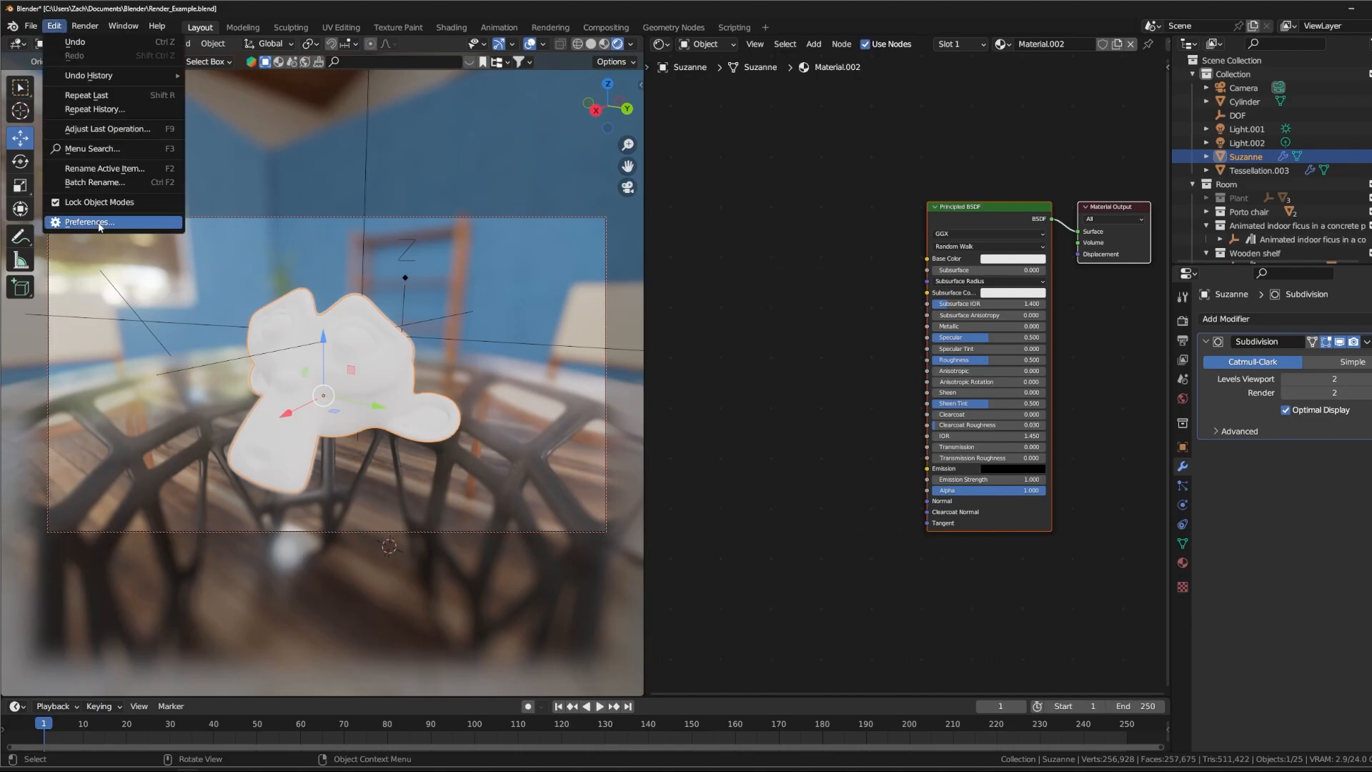
click(165, 223)
drag(379, 95, 483, 105)
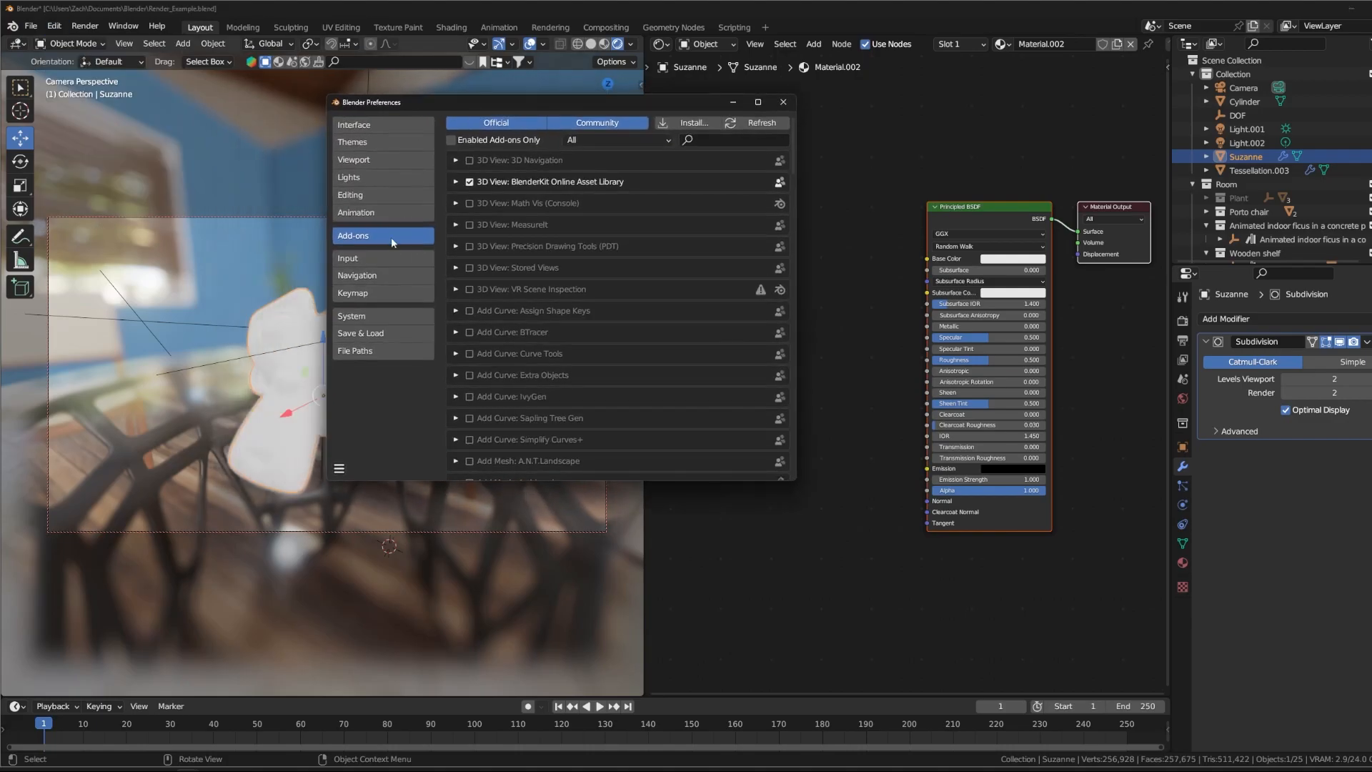
click(730, 142)
text(node)
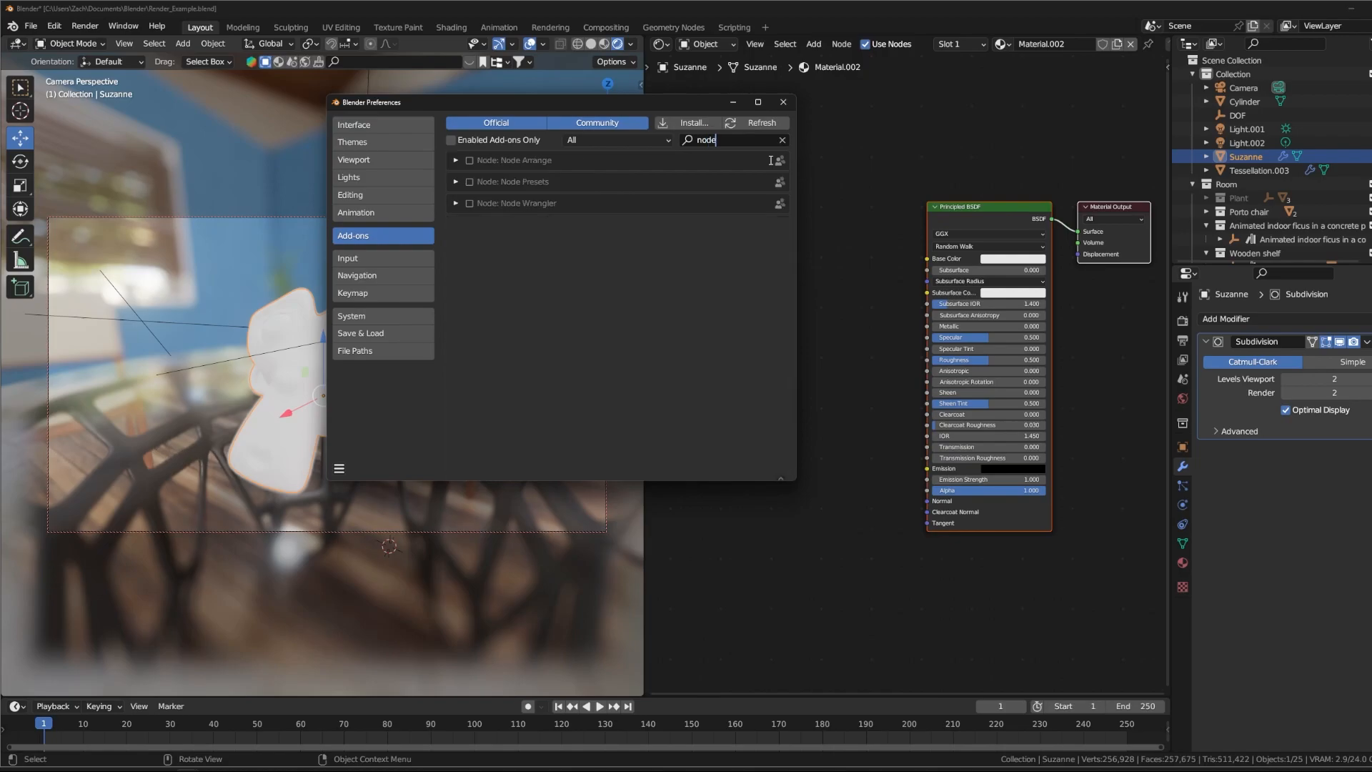
click(469, 204)
click(784, 102)
- Add an Image Texture node that feeds Metal07_col.jpg into the Principled BSDF's Base Color
middle_drag(783, 239, 858, 224)
scroll(861, 236, down, 3)
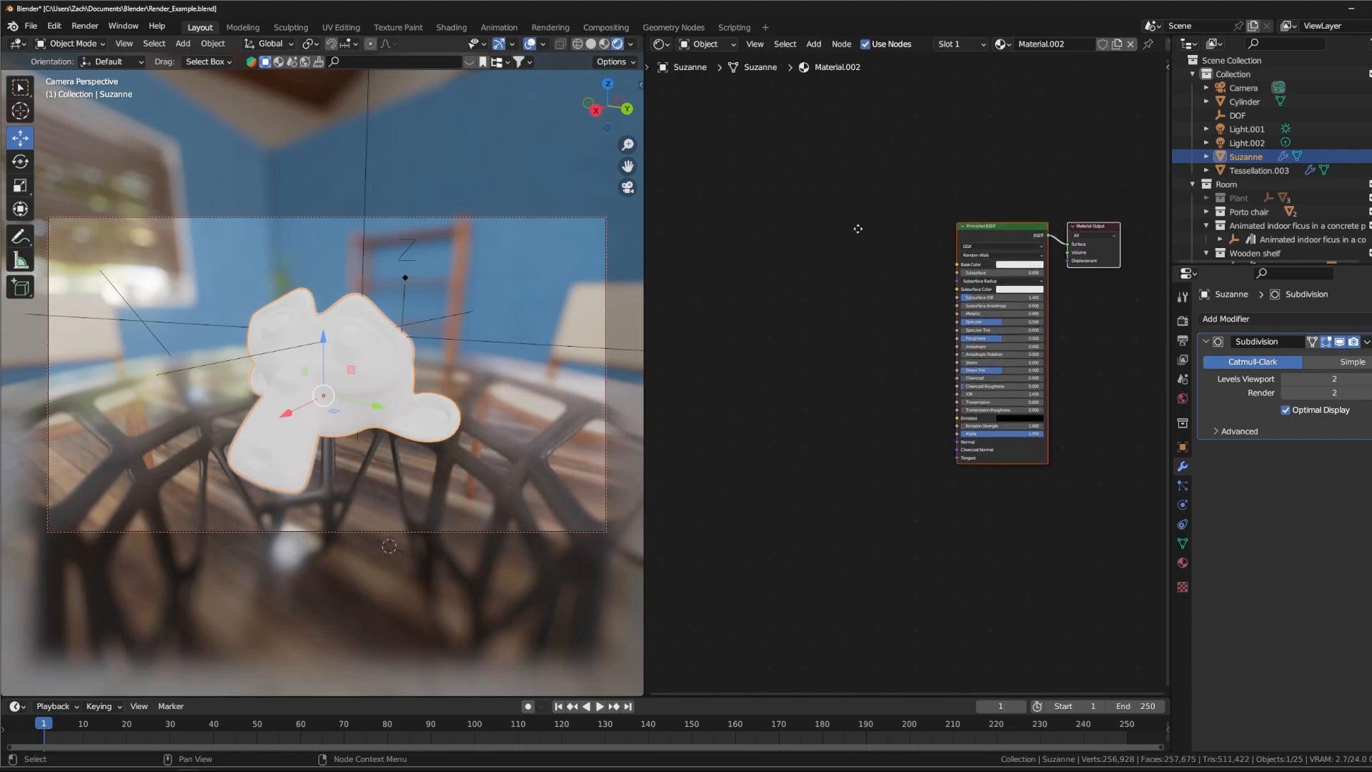
scroll(786, 279, up, 2)
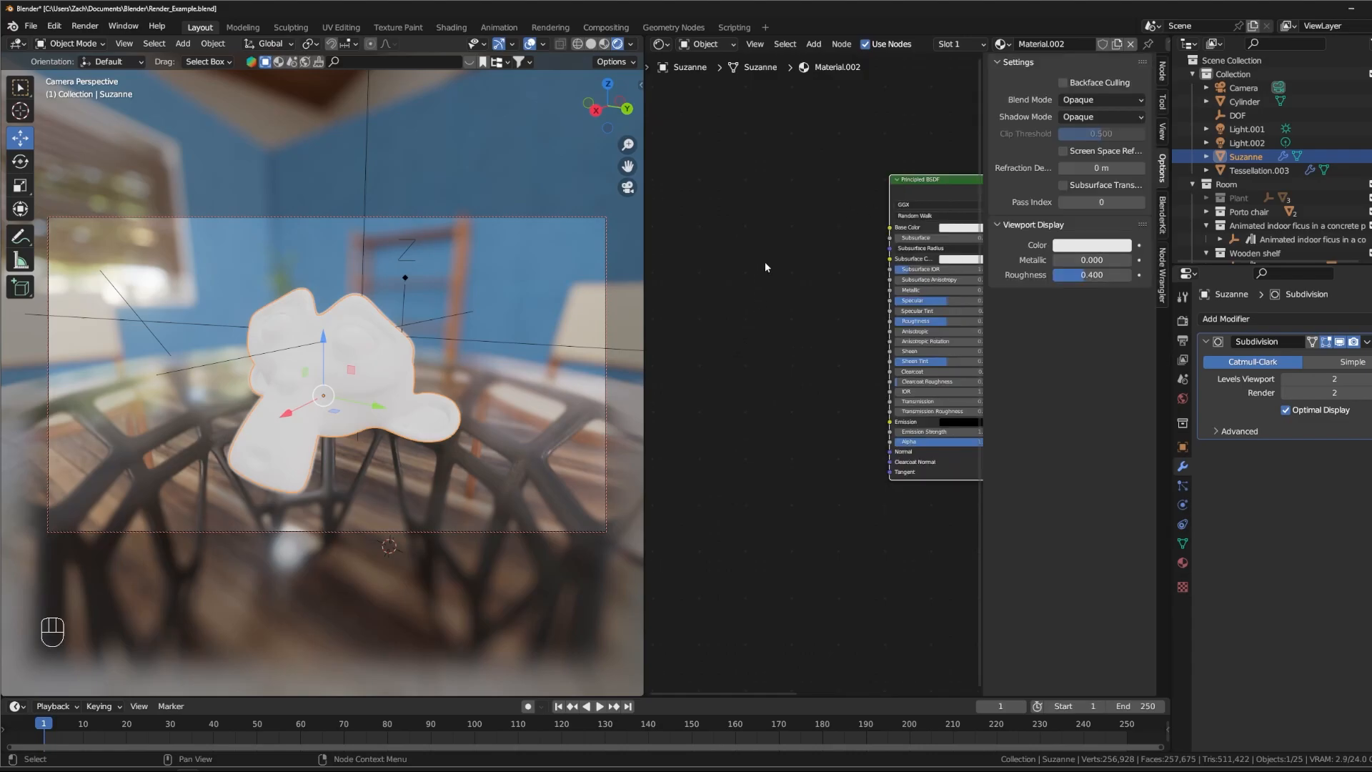
middle_drag(763, 258, 740, 289)
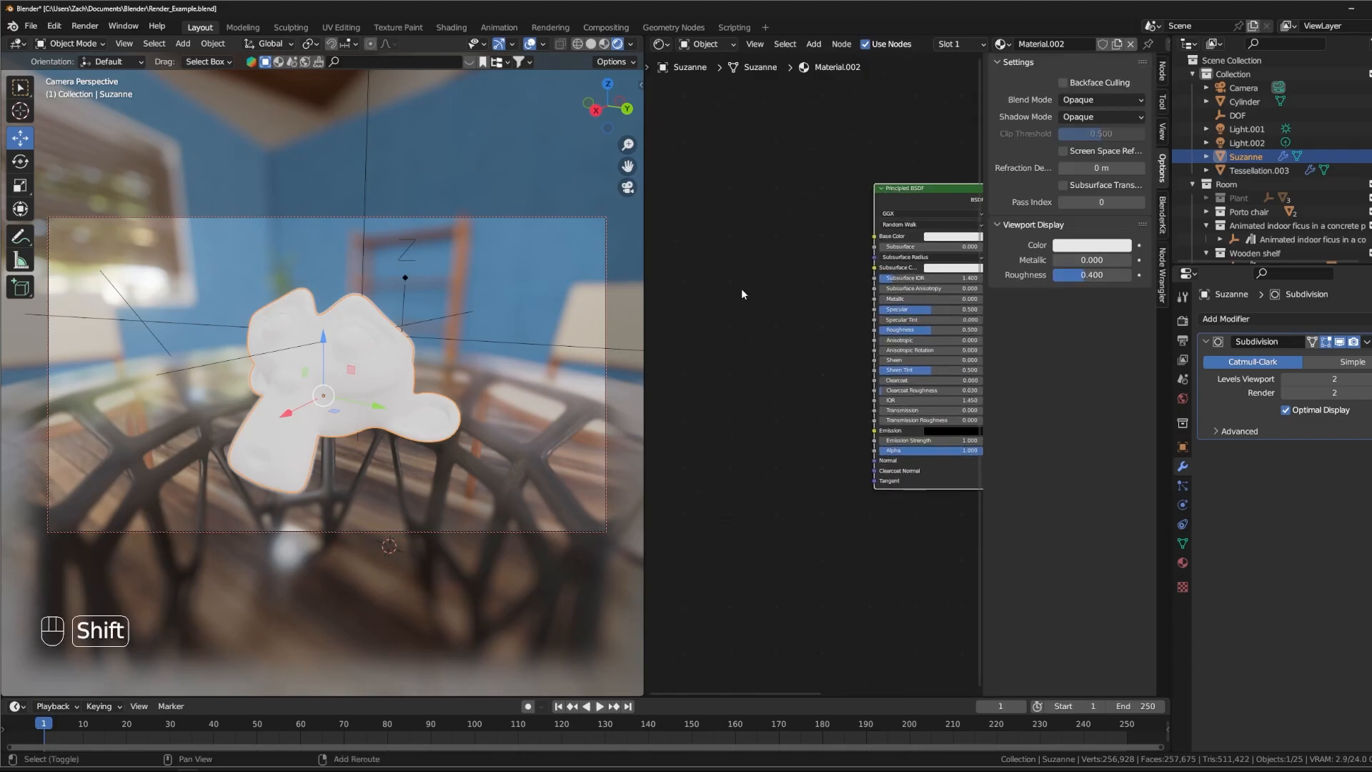
key(shift+t)
key(shift+a)
mouse_move(741, 337)
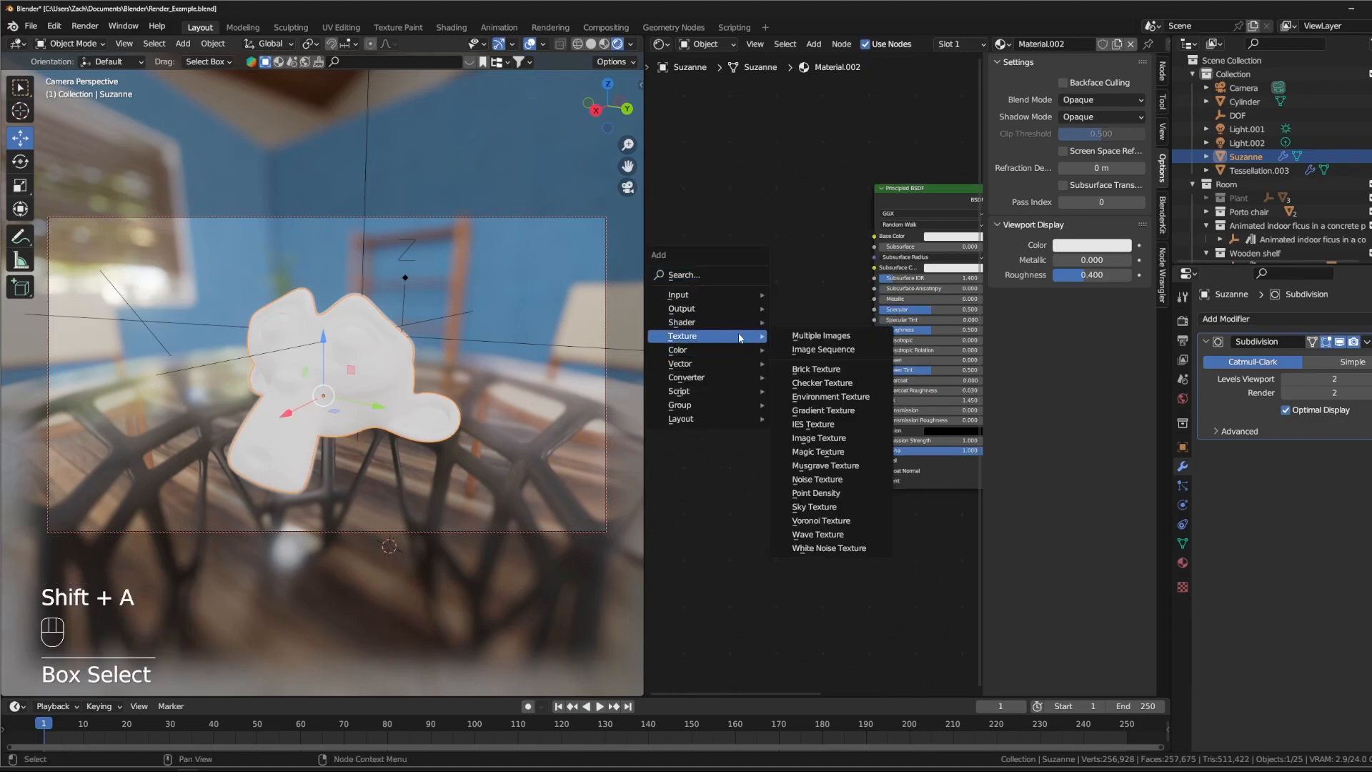
click(818, 437)
click(768, 260)
click(801, 264)
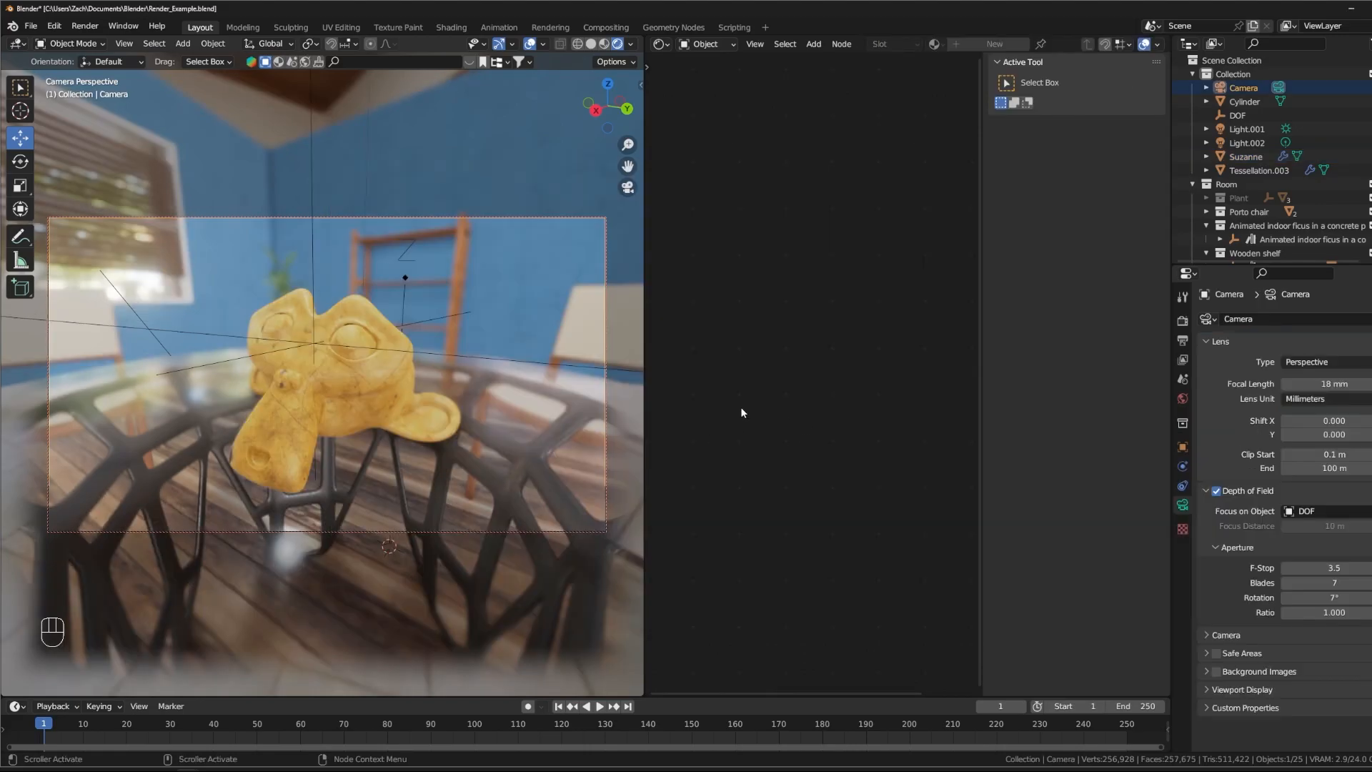
click(265, 415)
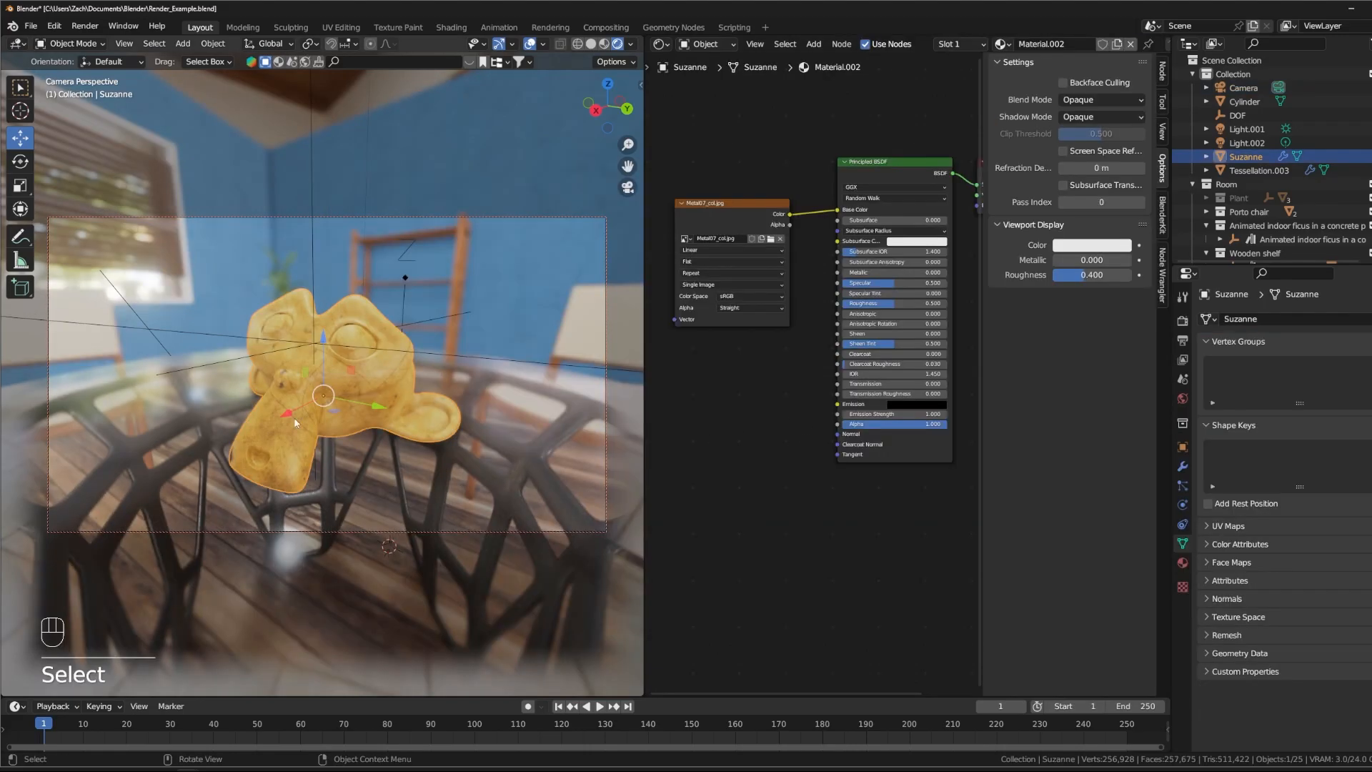
- Display Suzanne's UV layout over the Metal07_col.jpg texture in the UV Editor with the mesh in Edit Mode
scroll(810, 207, up, 2)
drag(811, 207, 796, 149)
middle_drag(835, 377, 776, 396)
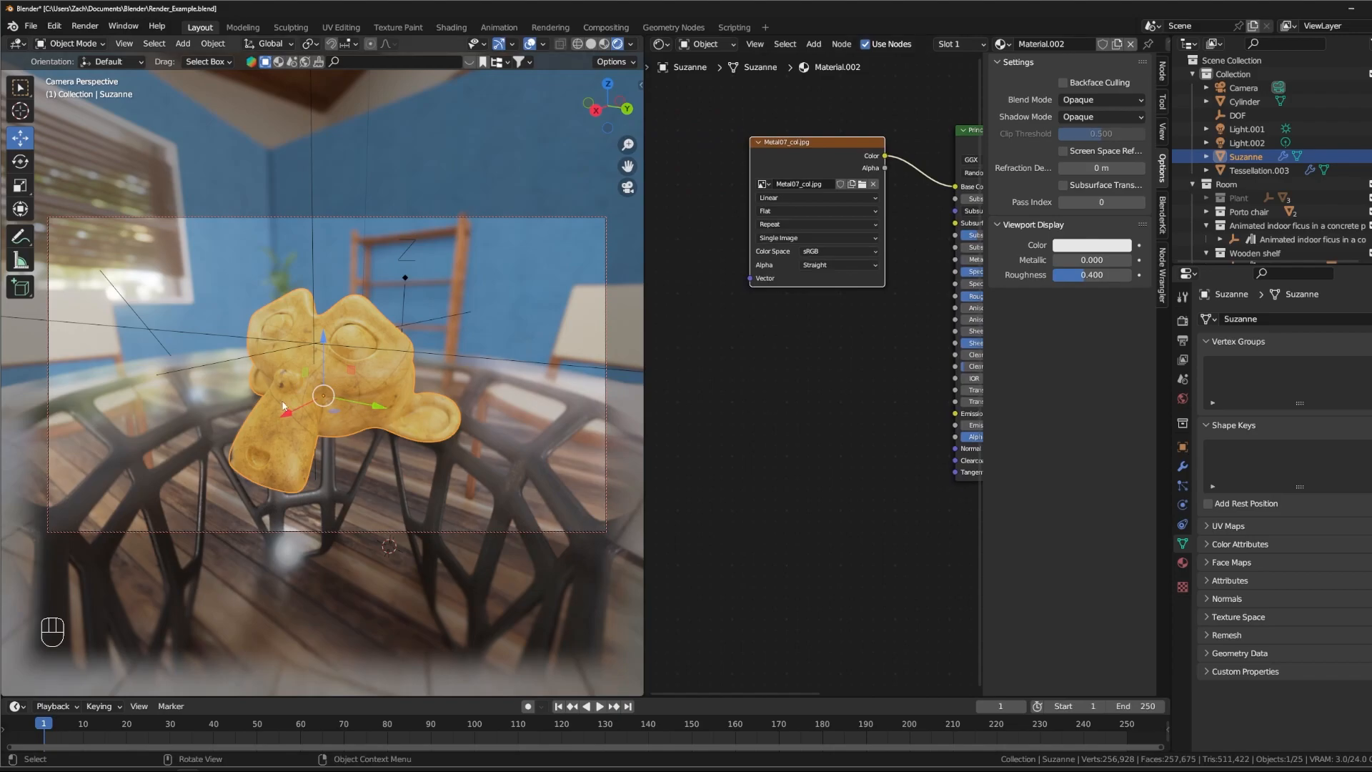
middle_drag(864, 407, 819, 424)
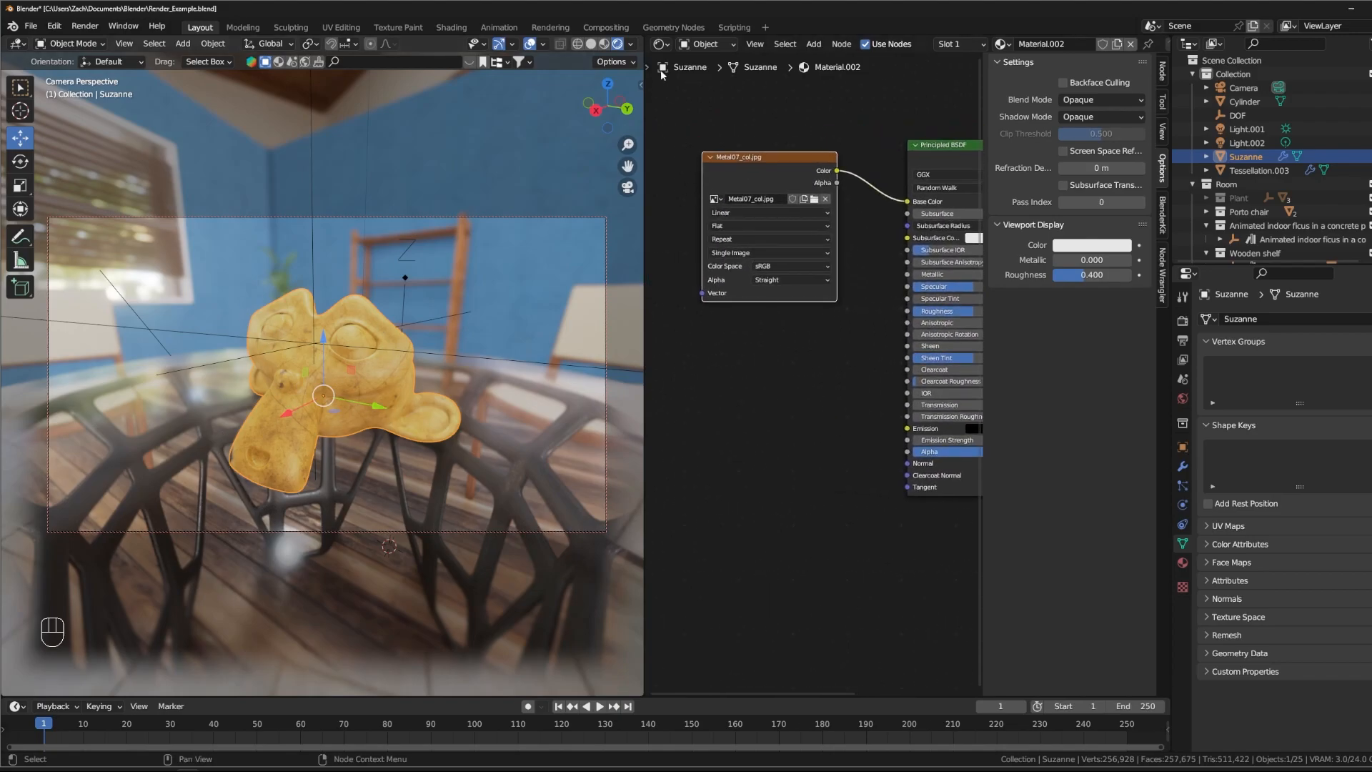
click(660, 43)
click(709, 113)
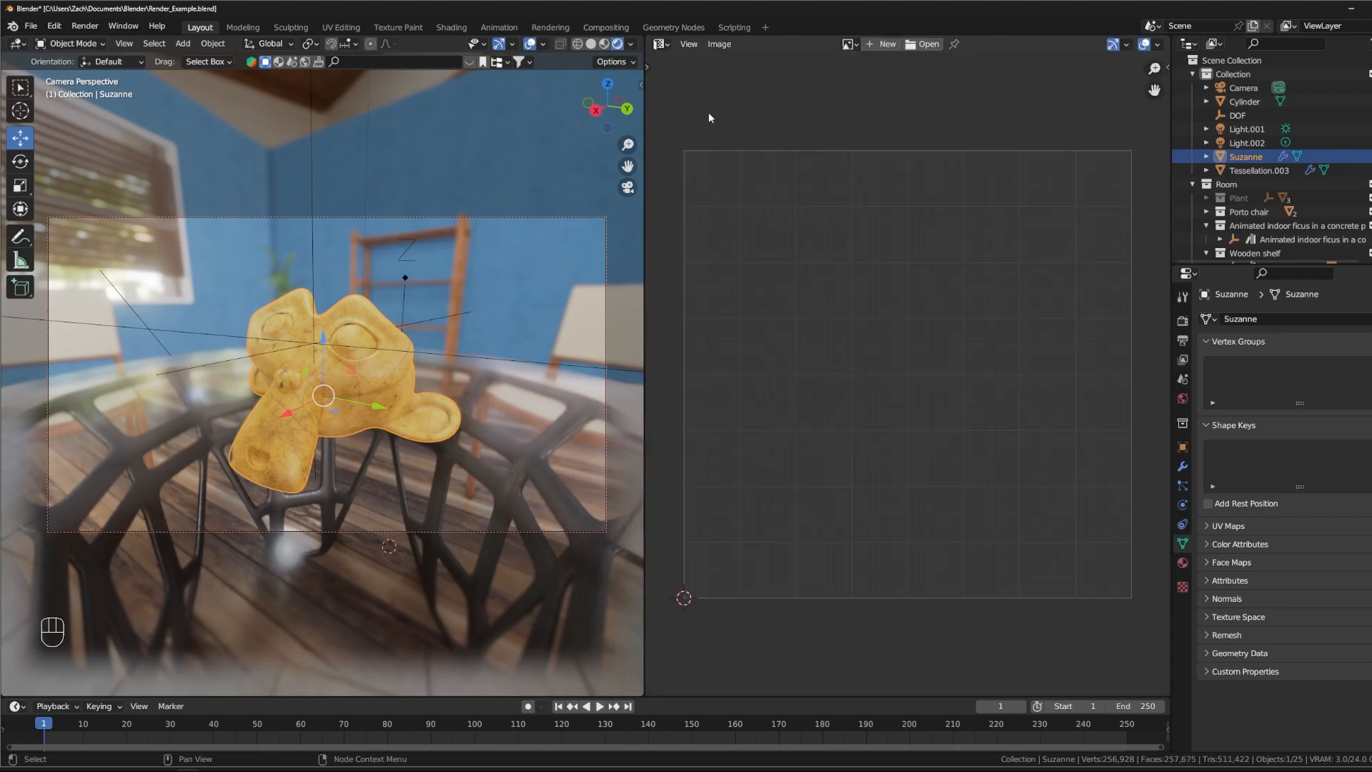
middle_drag(957, 117, 943, 114)
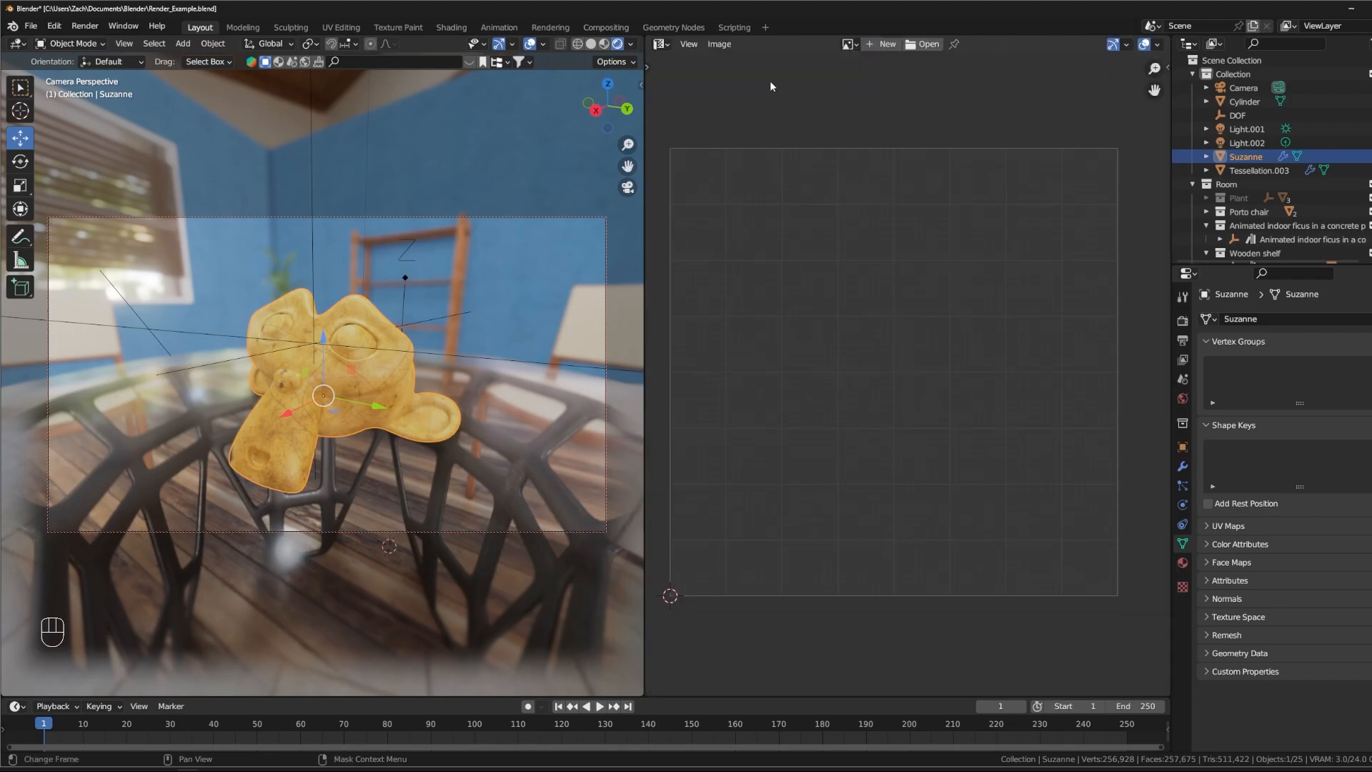
key(Tab)
scroll(897, 304, down, 9)
scroll(897, 304, up, 2)
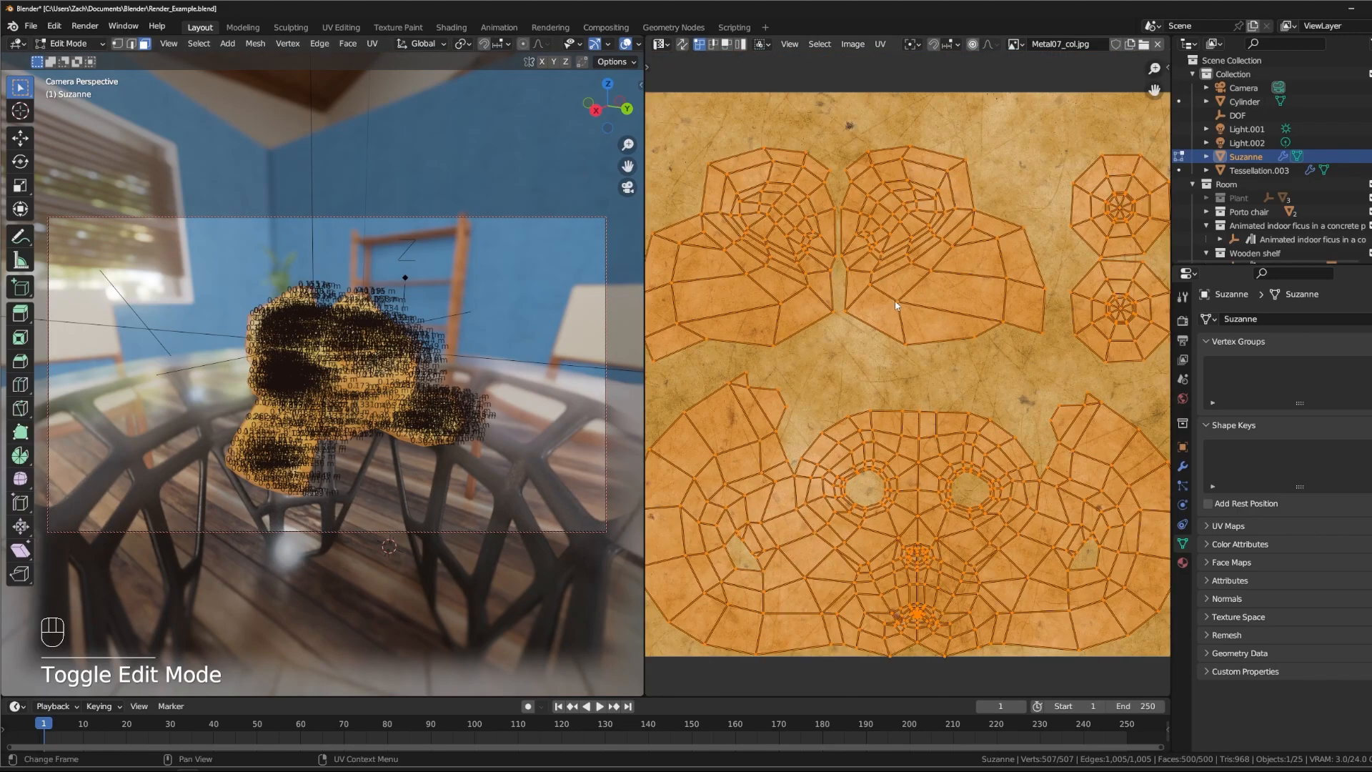
scroll(898, 300, down, 1)
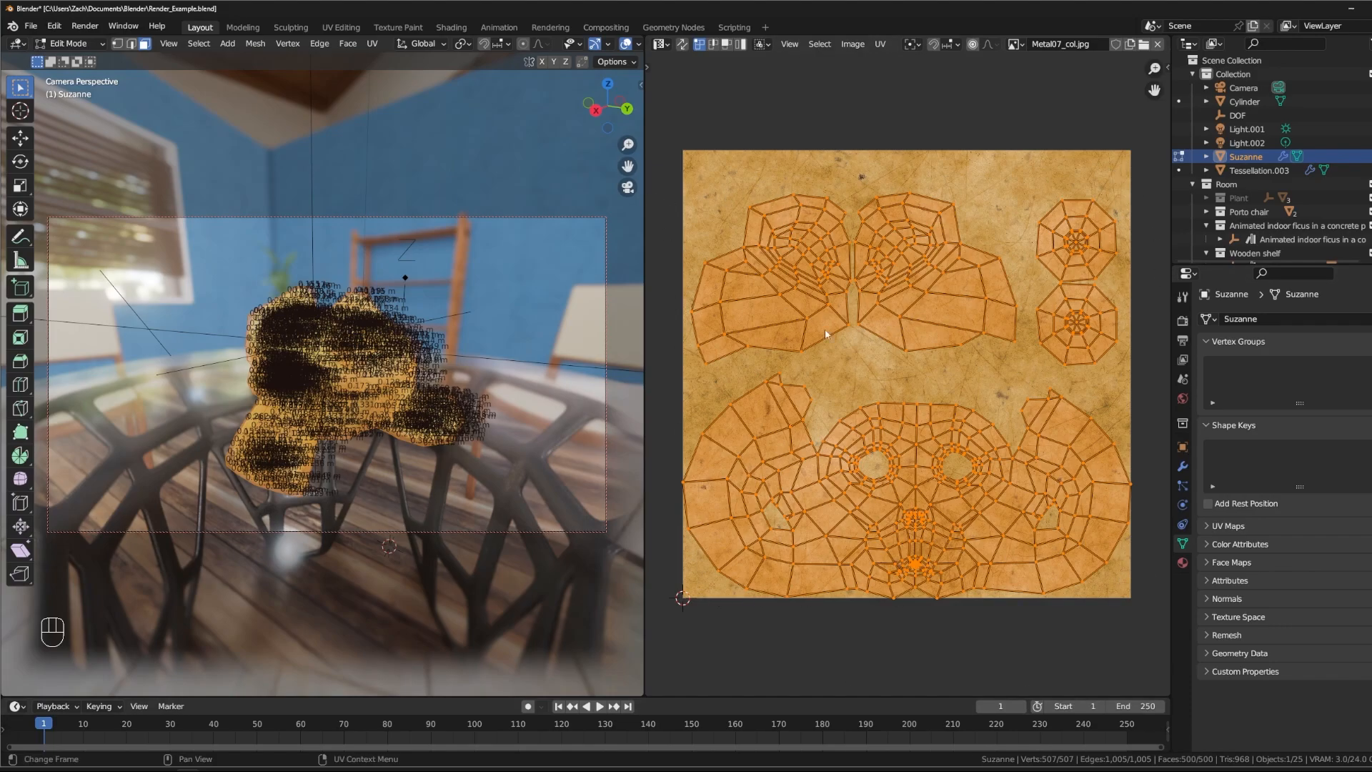
- Switch the UV selection to face mode and select a single face between the eyes in the layout
click(787, 339)
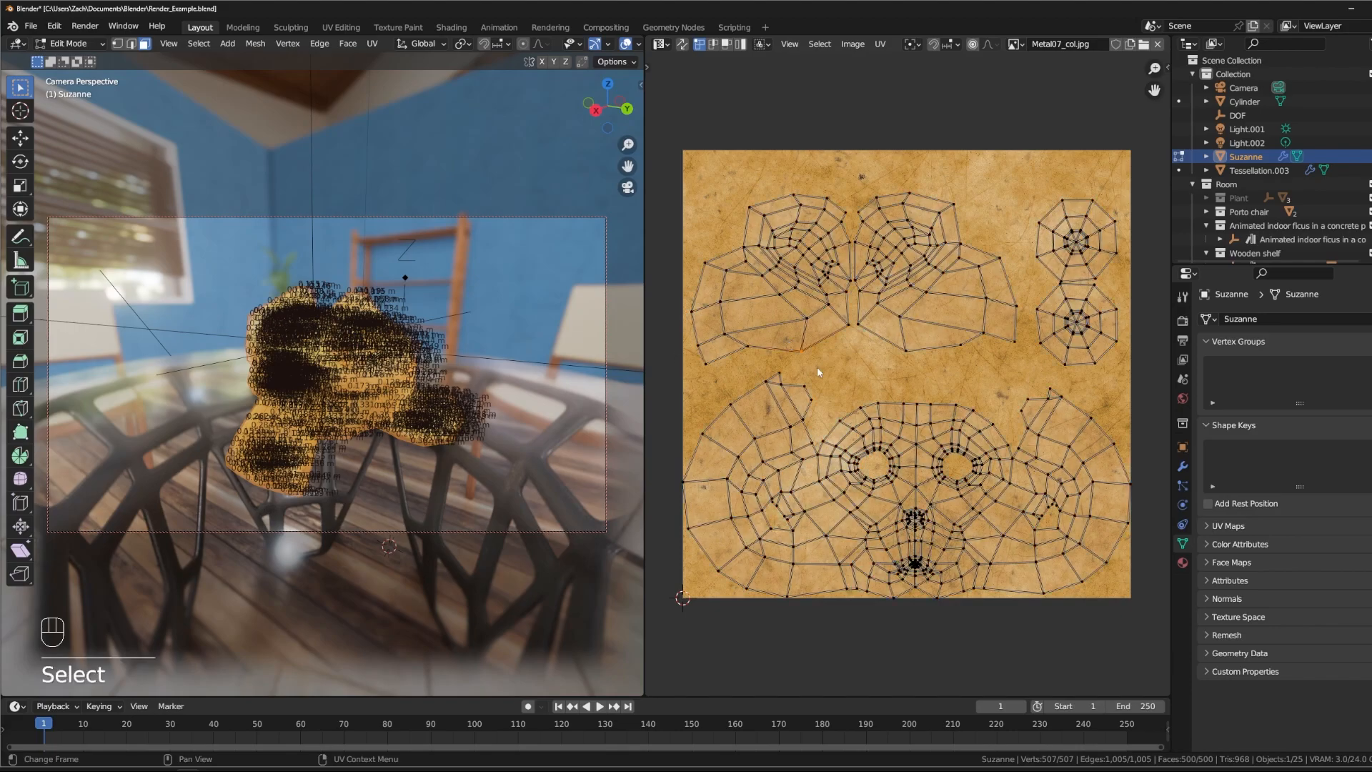
scroll(794, 350, up, 4)
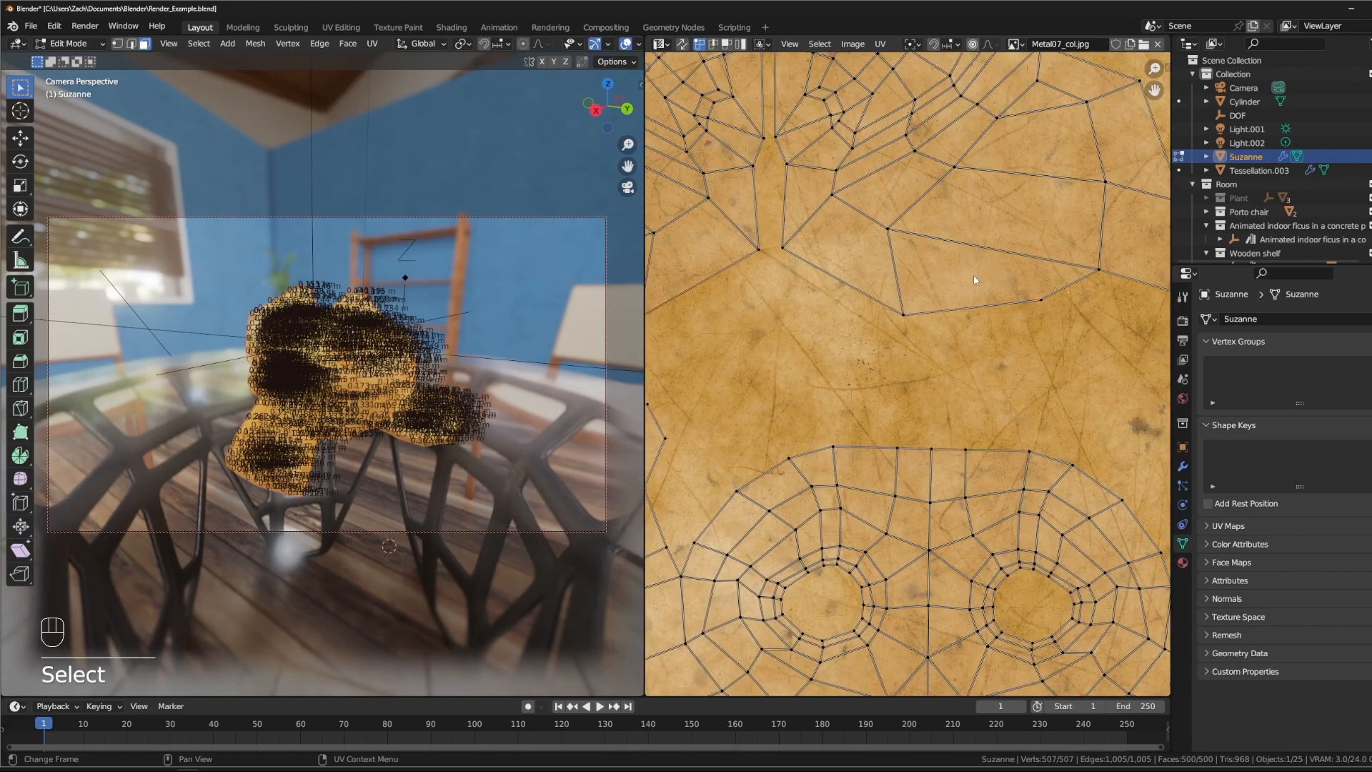
key(3)
click(958, 310)
scroll(792, 397, down, 4)
click(927, 477)
scroll(368, 389, up, 5)
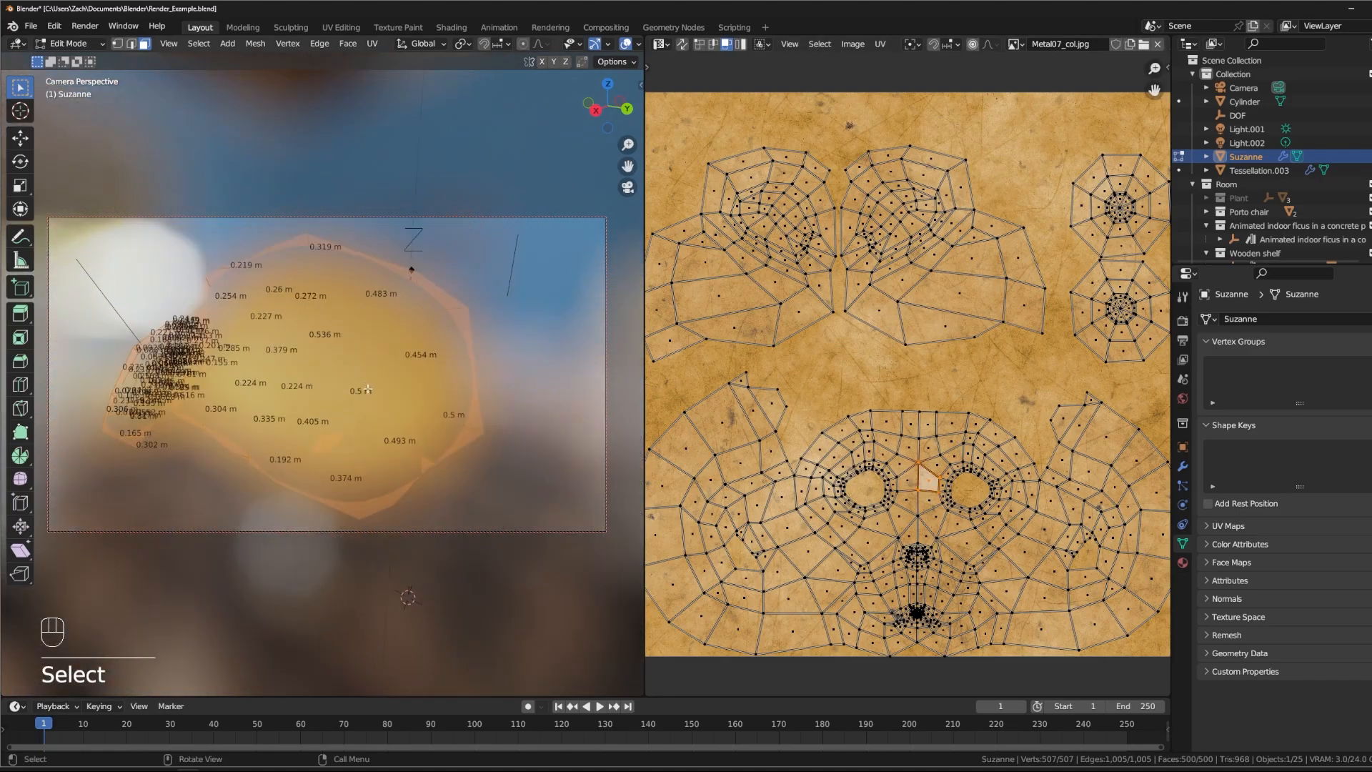
scroll(369, 388, down, 4)
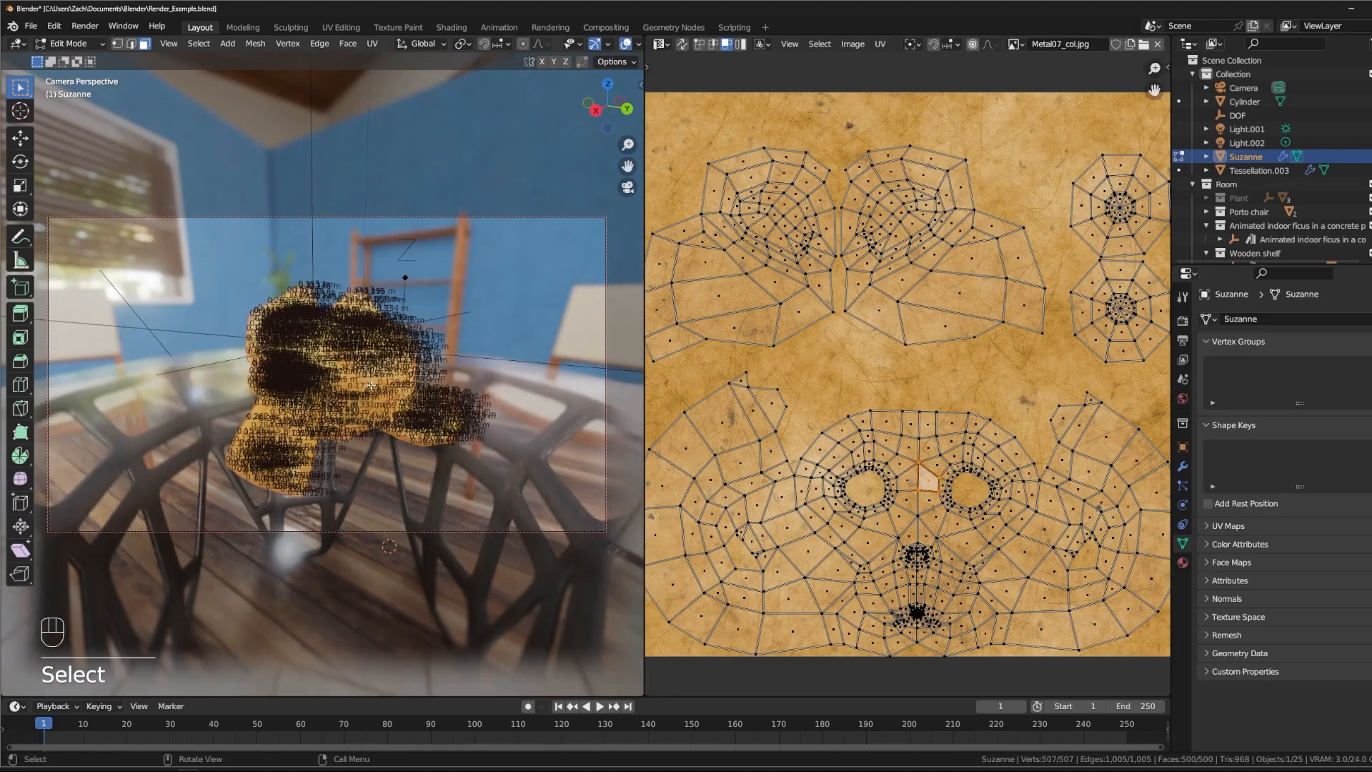
- Turn off the Edge Length measurement in the viewport overlays so the textured mesh is uncluttered
key(KP_0)
middle_drag(195, 384, 367, 370)
scroll(368, 370, up, 4)
scroll(397, 386, up, 3)
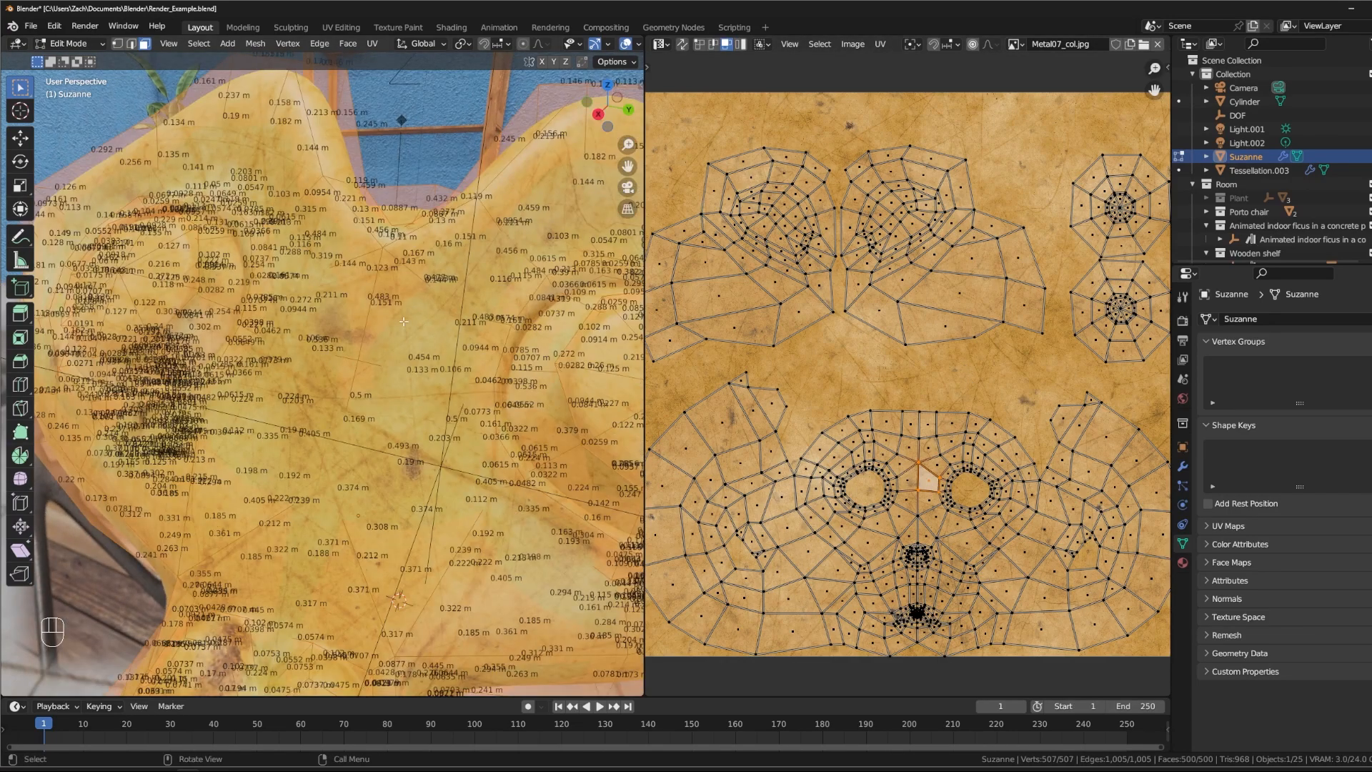
click(608, 61)
click(609, 45)
click(609, 46)
scroll(593, 44, down, 5)
click(544, 44)
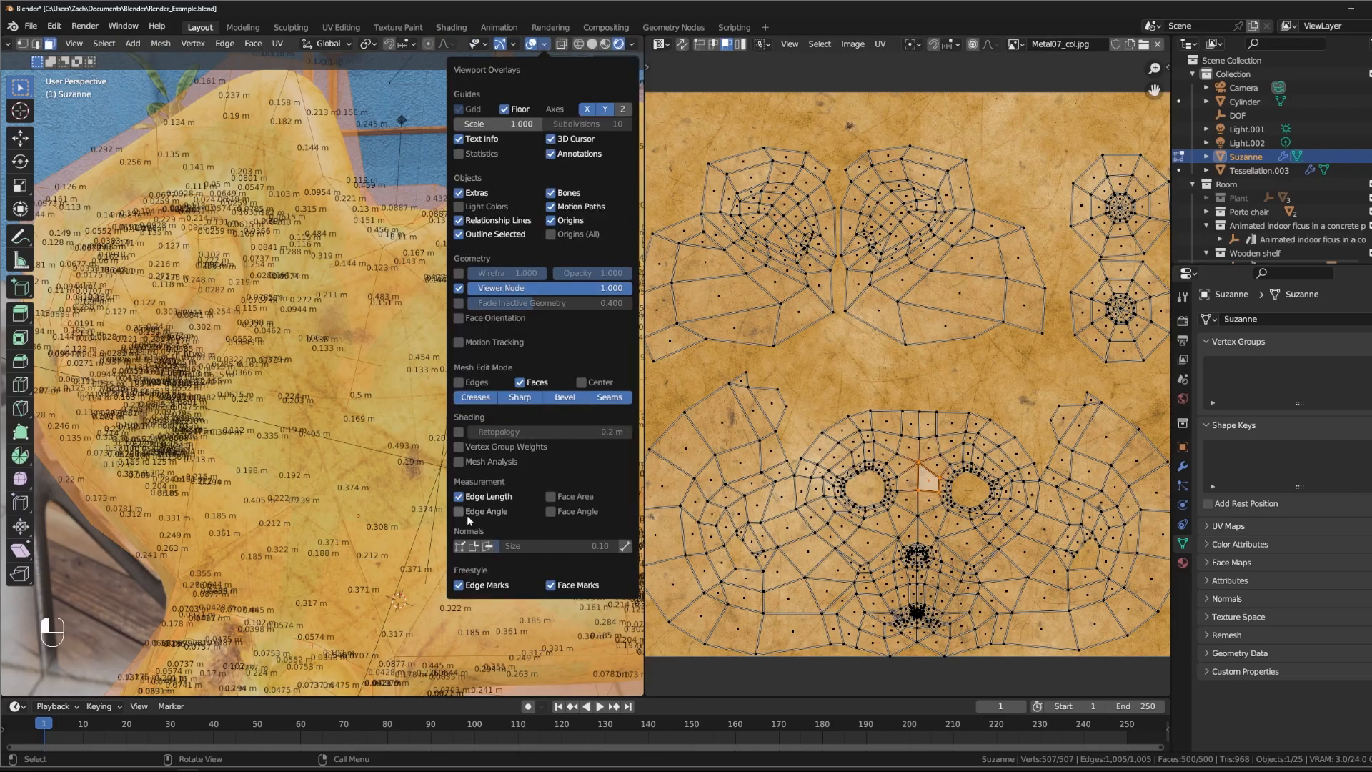
click(500, 497)
- Examine how the metal texture sits on Suzanne's surface from several sides and compare it with the UV layout
middle_drag(395, 452, 430, 392)
scroll(468, 445, up, 2)
scroll(477, 414, down, 2)
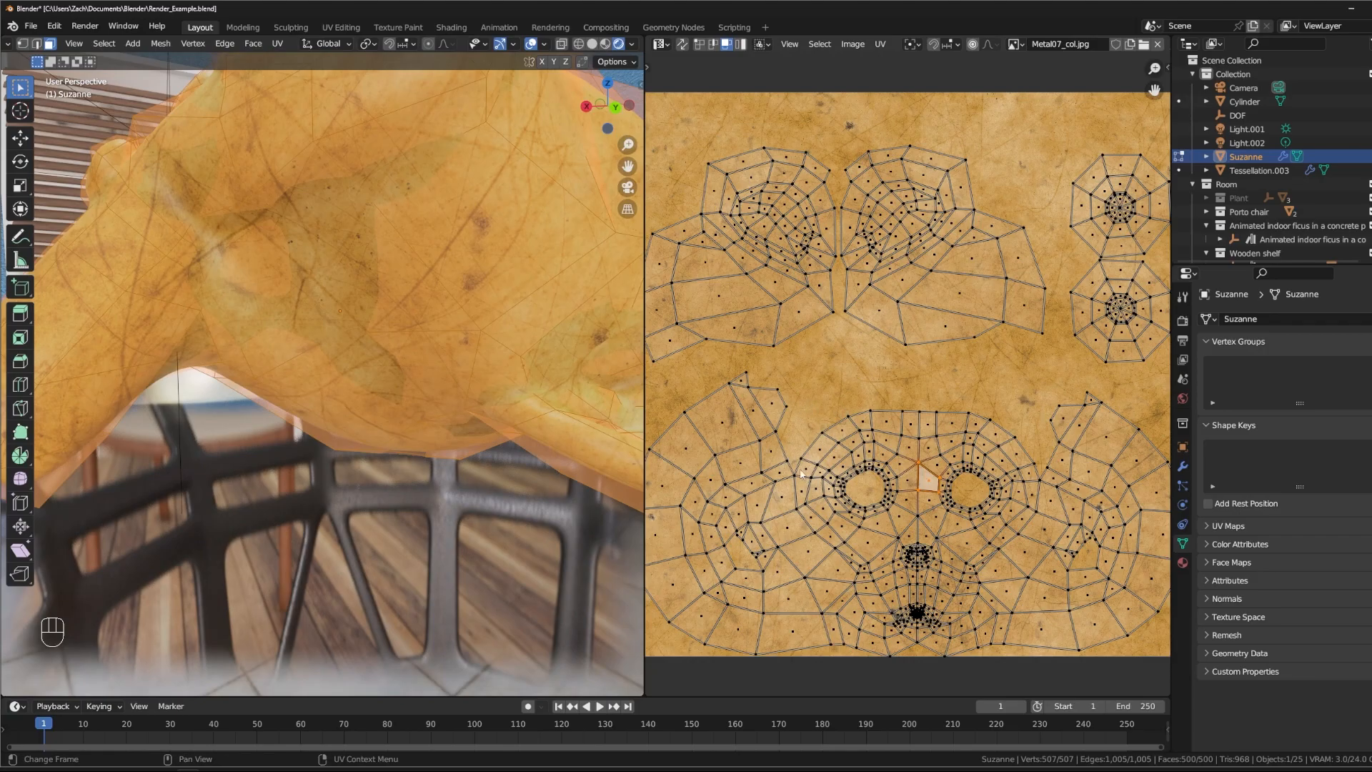
middle_drag(429, 400, 475, 368)
scroll(523, 396, up, 2)
scroll(446, 447, up, 2)
scroll(420, 434, up, 2)
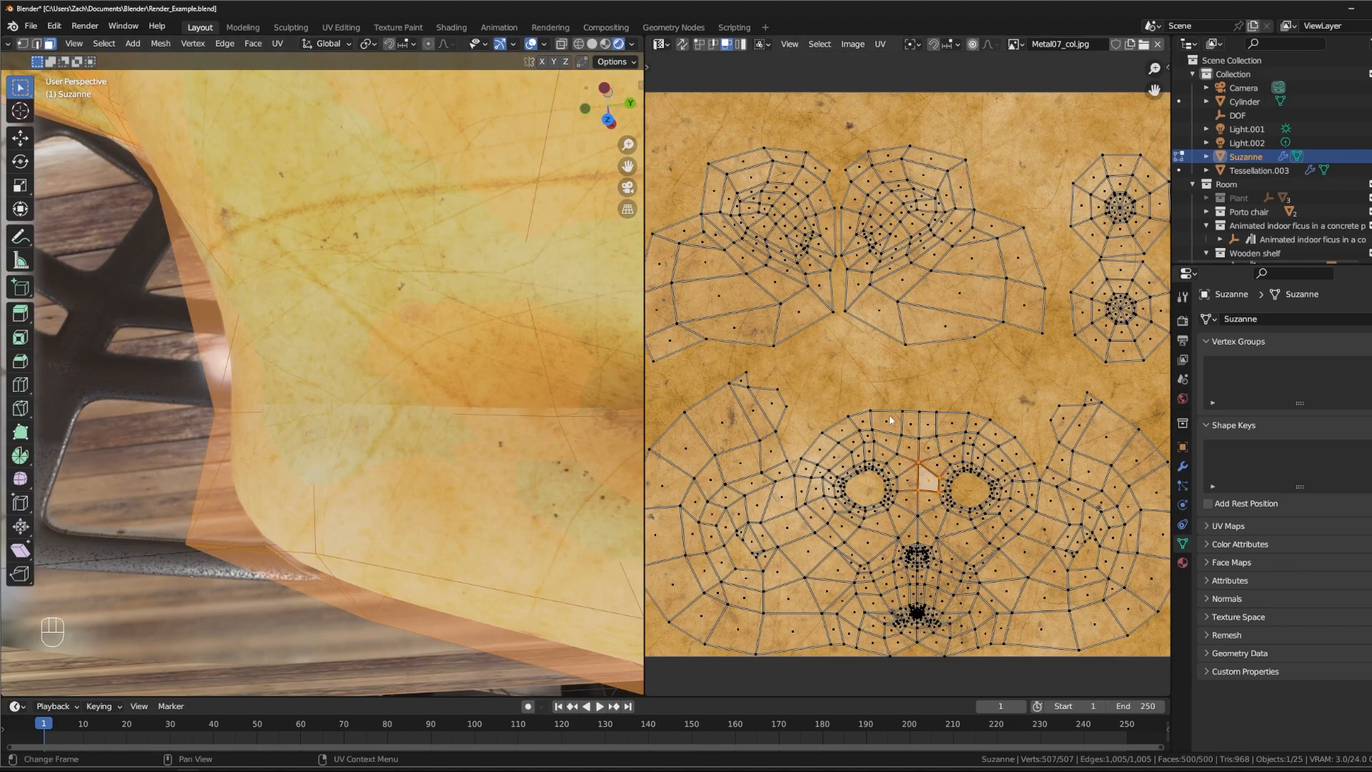
scroll(963, 368, down, 3)
middle_drag(422, 401, 431, 284)
scroll(431, 284, down, 4)
scroll(430, 284, down, 3)
middle_drag(464, 476, 456, 369)
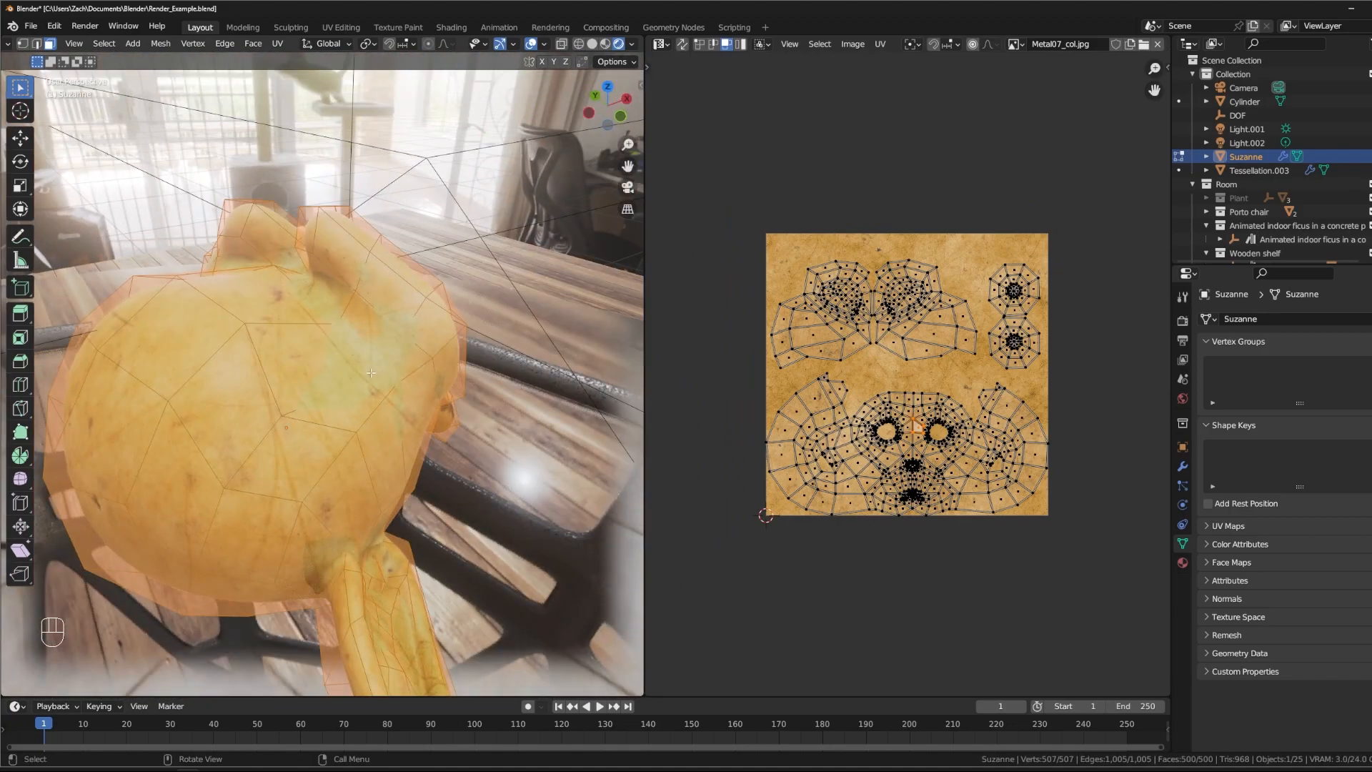
middle_drag(315, 427, 464, 420)
- Return Suzanne to Object Mode and change the UV Editor area to the Shader Editor
click(846, 385)
key(Tab)
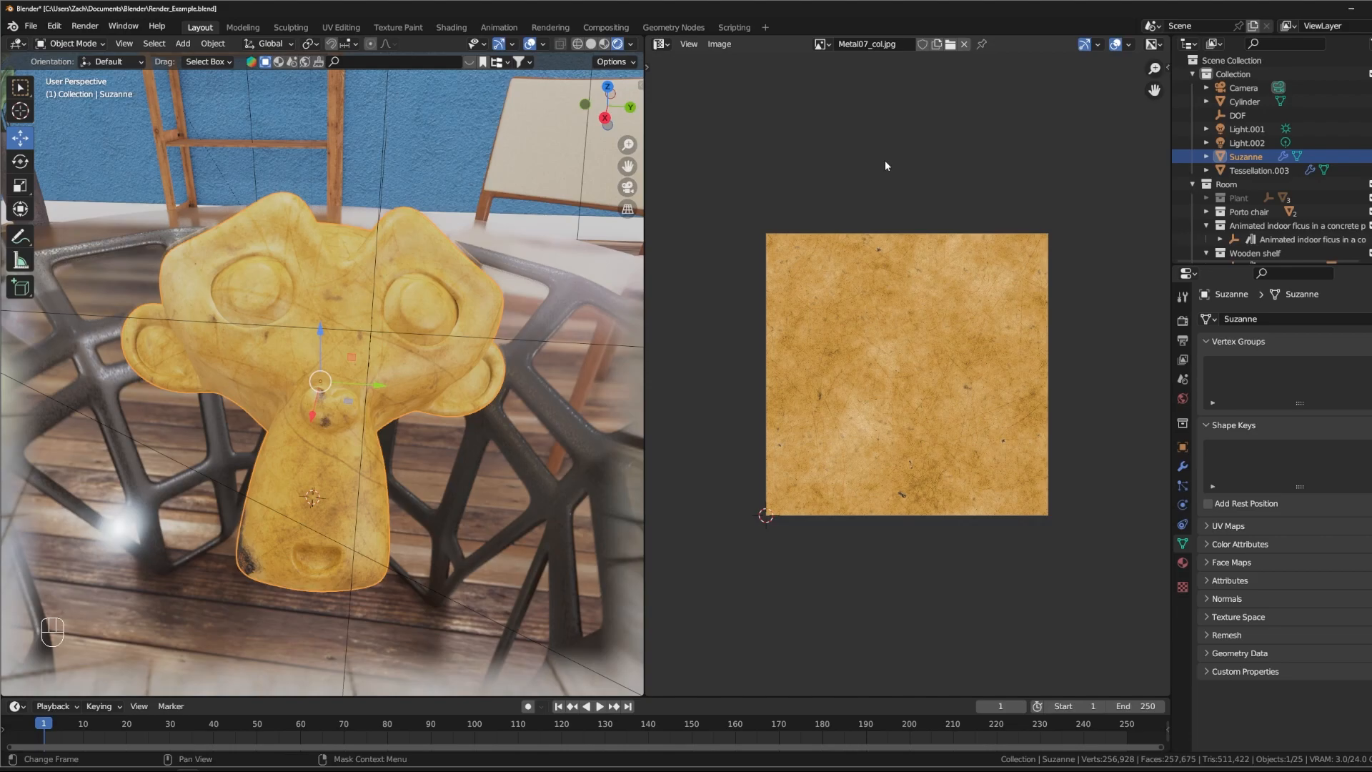
middle_drag(423, 333, 381, 305)
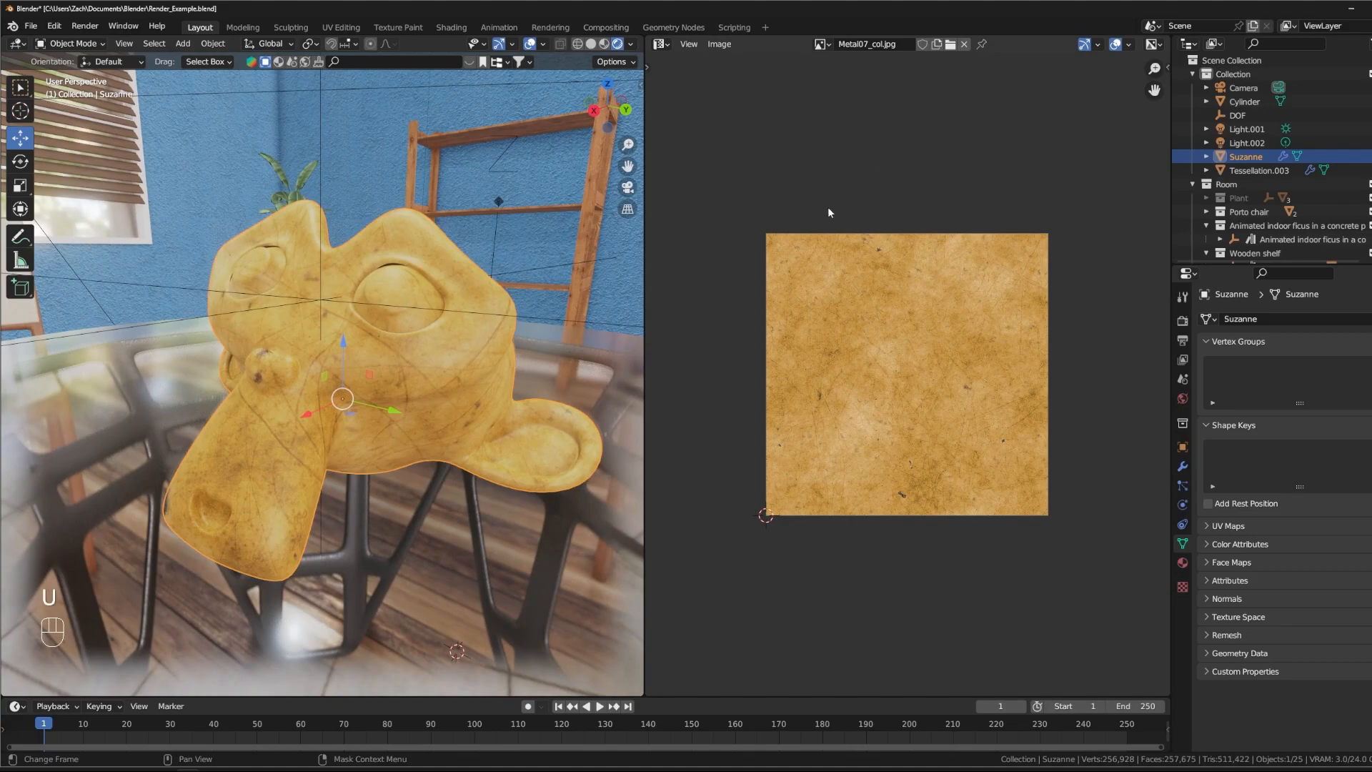
click(661, 43)
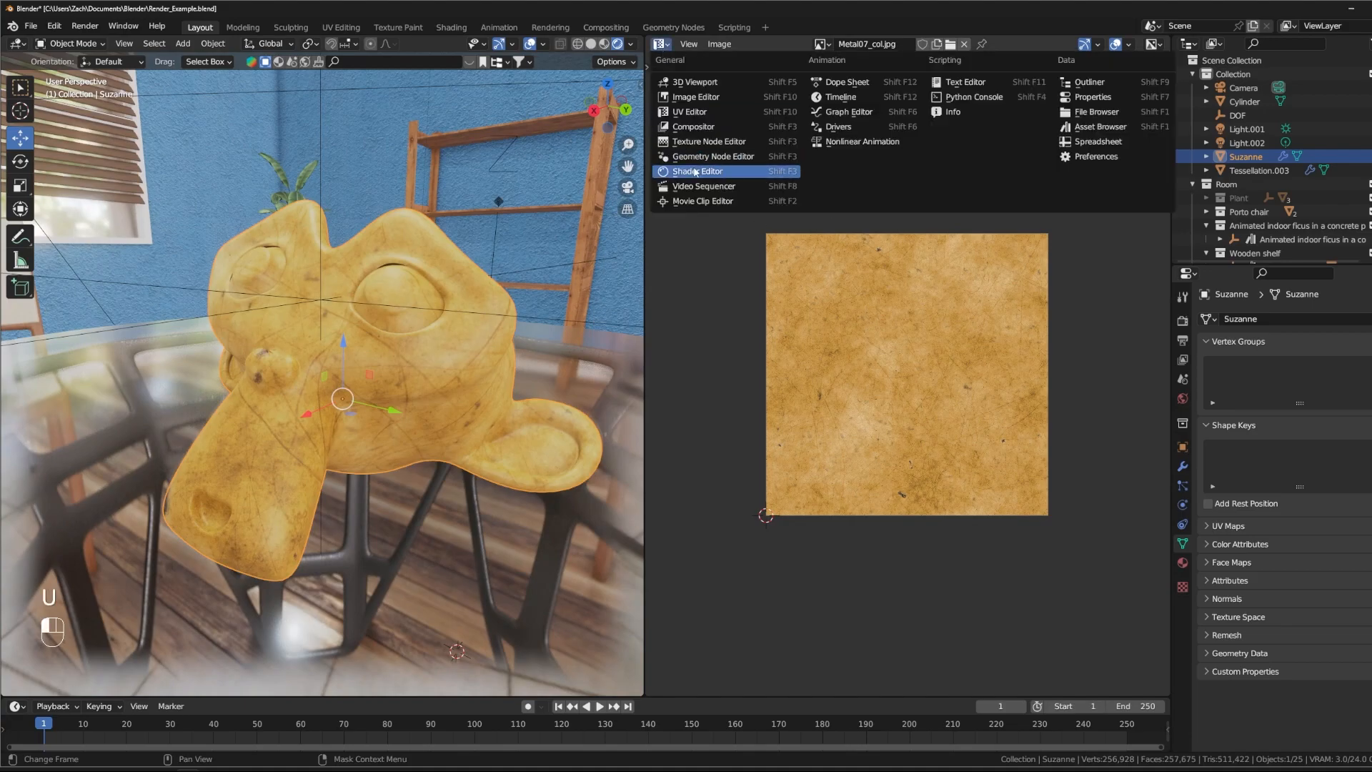
click(679, 169)
- Reposition the Metal07_col.jpg Image Texture node beside the Principled BSDF, leaving free space before it
middle_drag(891, 376, 935, 384)
scroll(849, 363, down, 4)
middle_drag(830, 388, 749, 401)
scroll(870, 399, down, 3)
drag(785, 253, 805, 259)
middle_drag(716, 258, 737, 252)
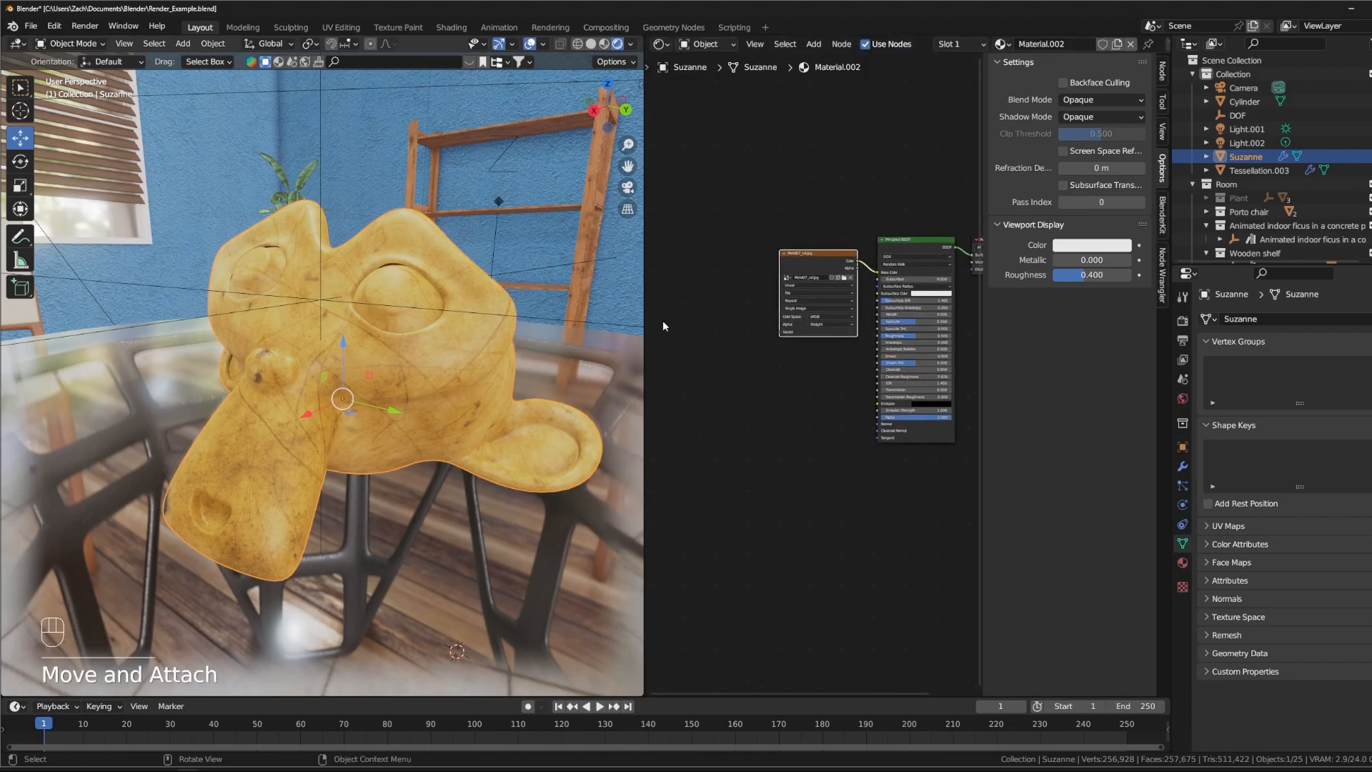
click(834, 264)
middle_drag(820, 270, 837, 253)
key(shift+a)
mouse_move(666, 242)
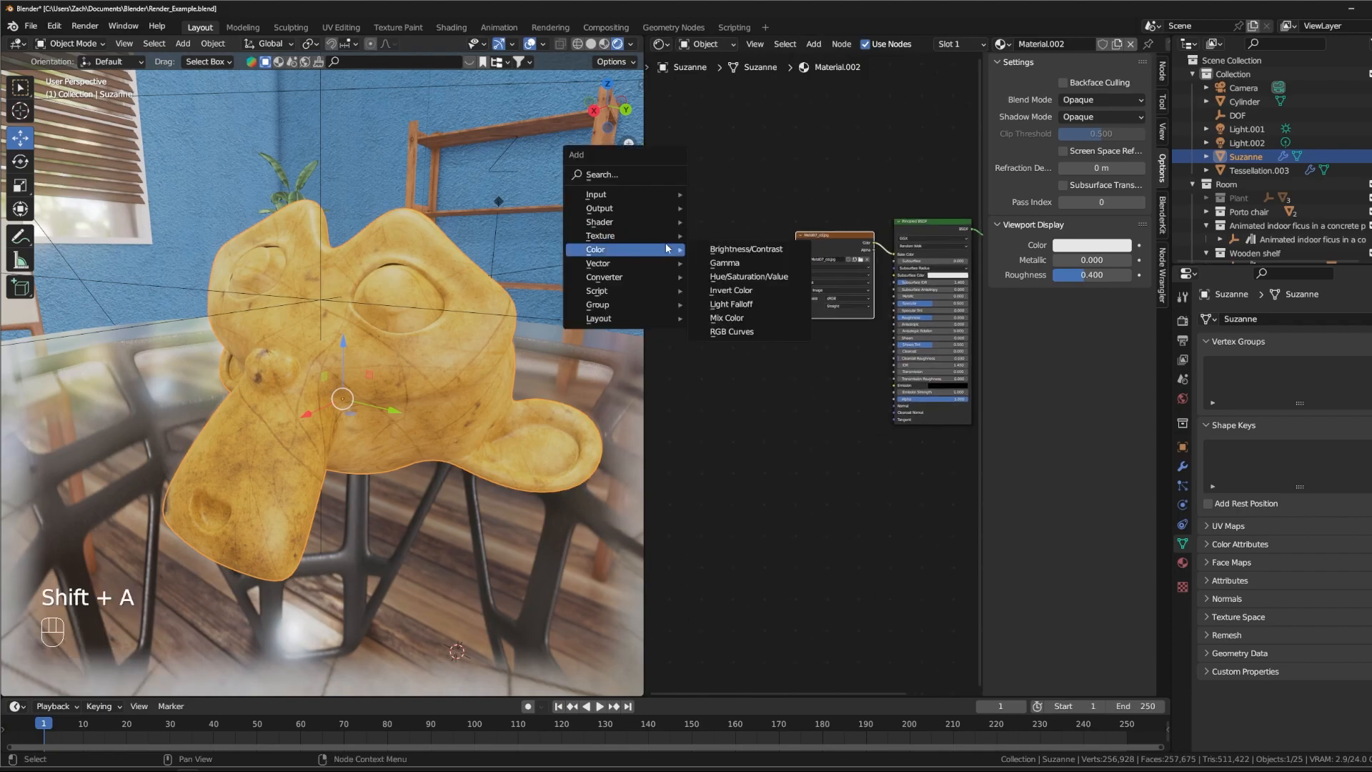
key(t)
key(e)
key(x)
key(Escape)
- Add a Texture Coordinate node by node search and place it to the left of the Image Texture node
key(shift+a)
text(tex)
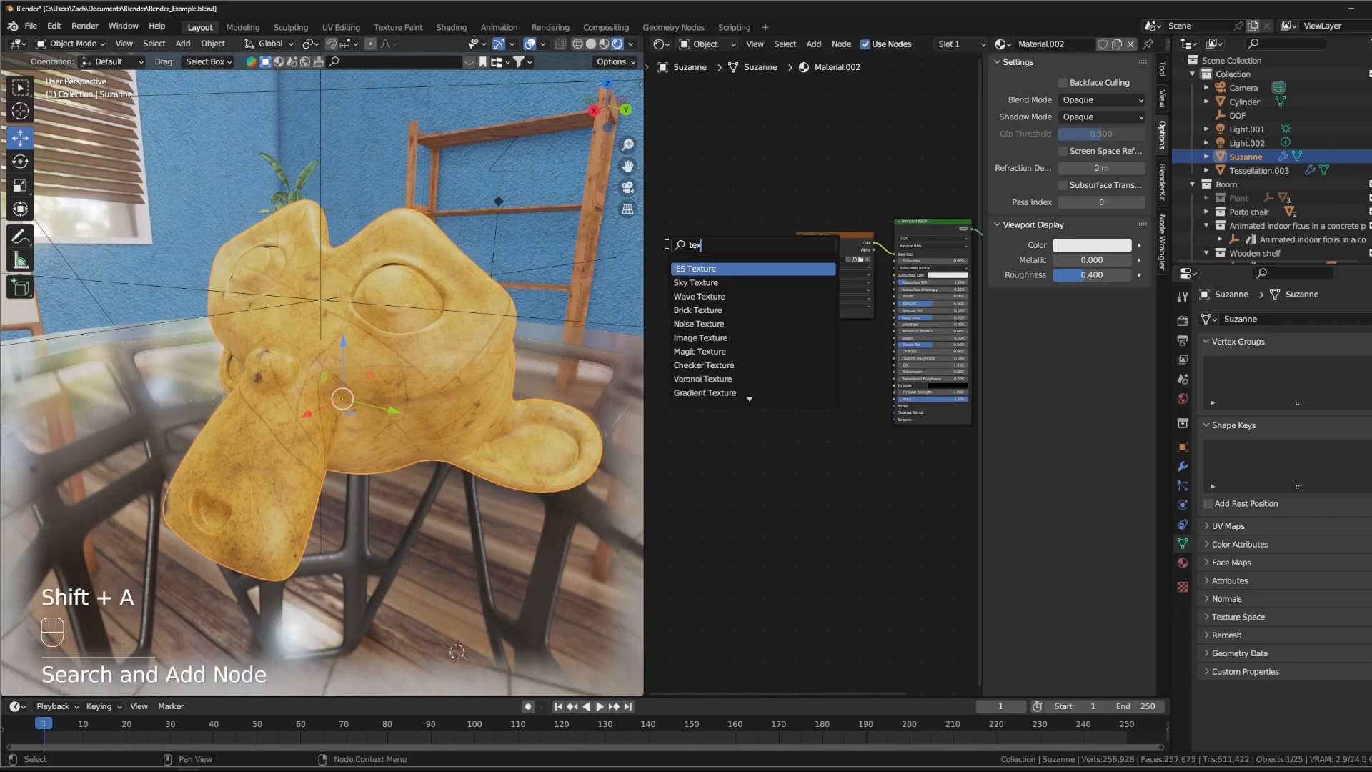
text(tureco)
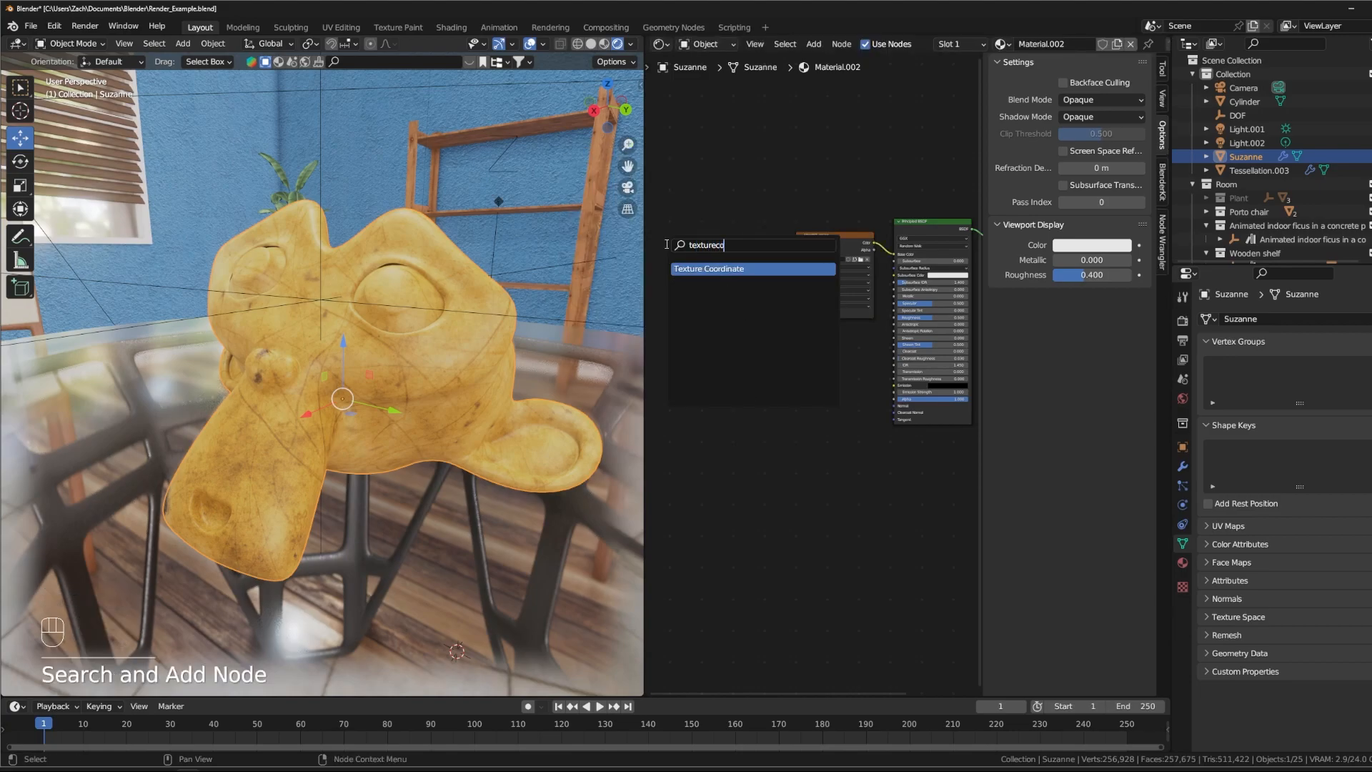
key(Return)
click(708, 191)
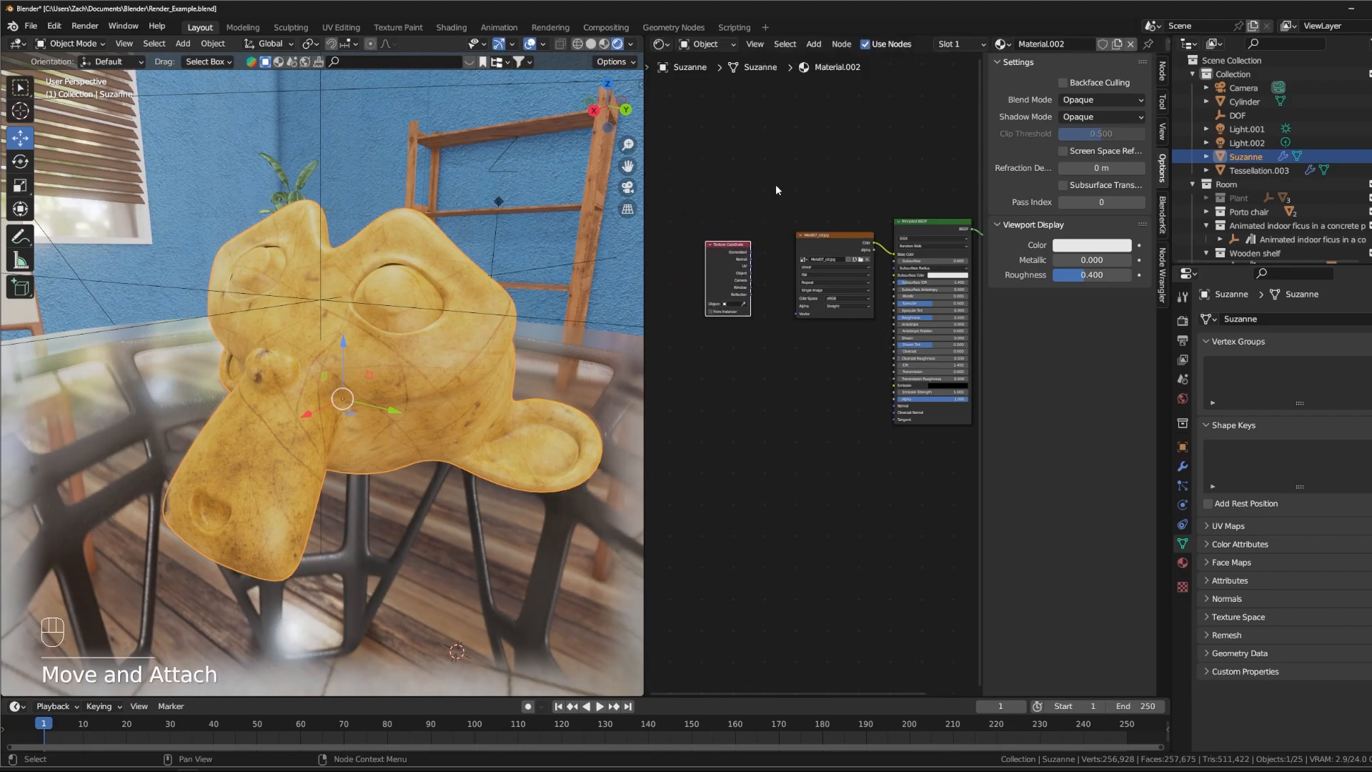
- Adjust the Image Texture node's placement between the Texture Coordinate node and the Principled BSDF
scroll(768, 192, up, 2)
mouse_move(769, 229)
mouse_down()
mouse_move(796, 210)
mouse_move(778, 246)
mouse_up()
scroll(489, 387, up, 3)
middle_drag(488, 389, 423, 358)
mouse_move(840, 297)
mouse_down()
mouse_move(844, 312)
mouse_move(829, 311)
mouse_up()
middle_drag(856, 418, 796, 327)
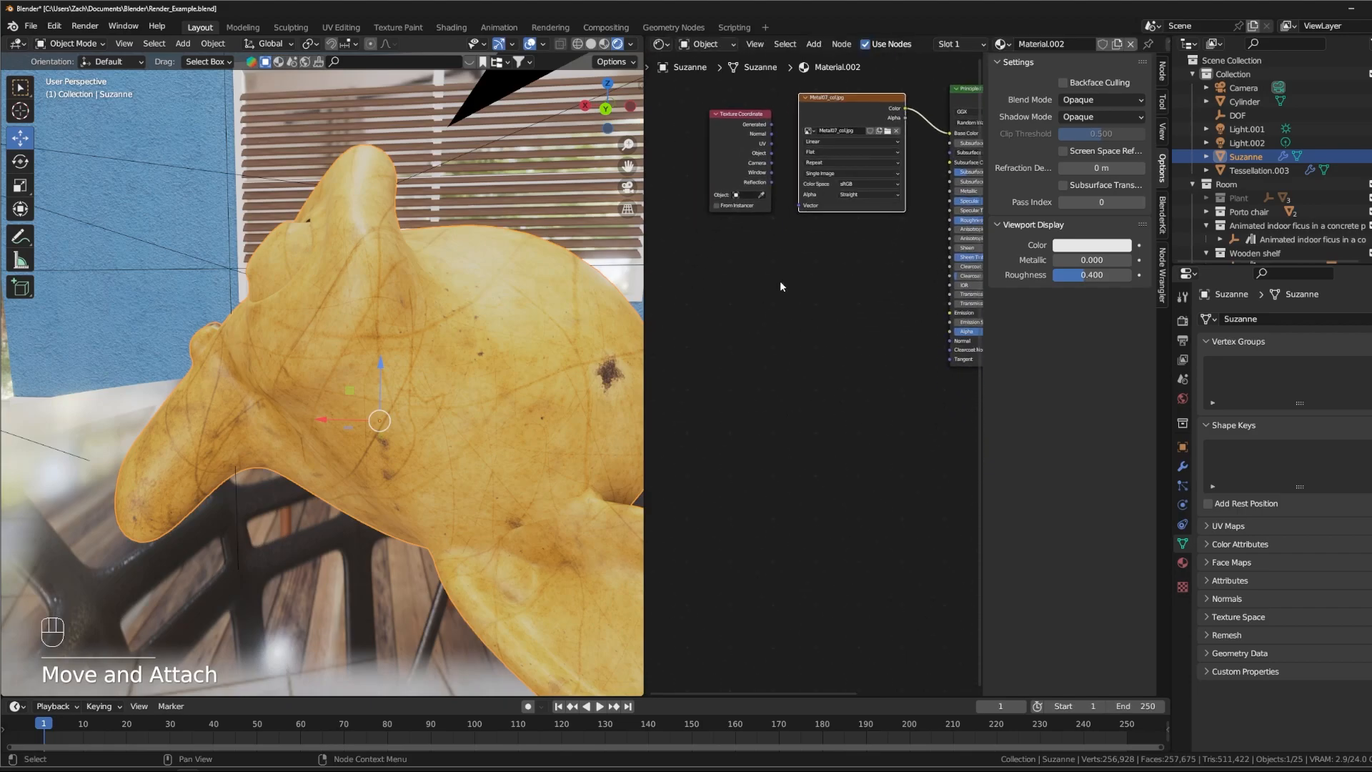
key(shift+a)
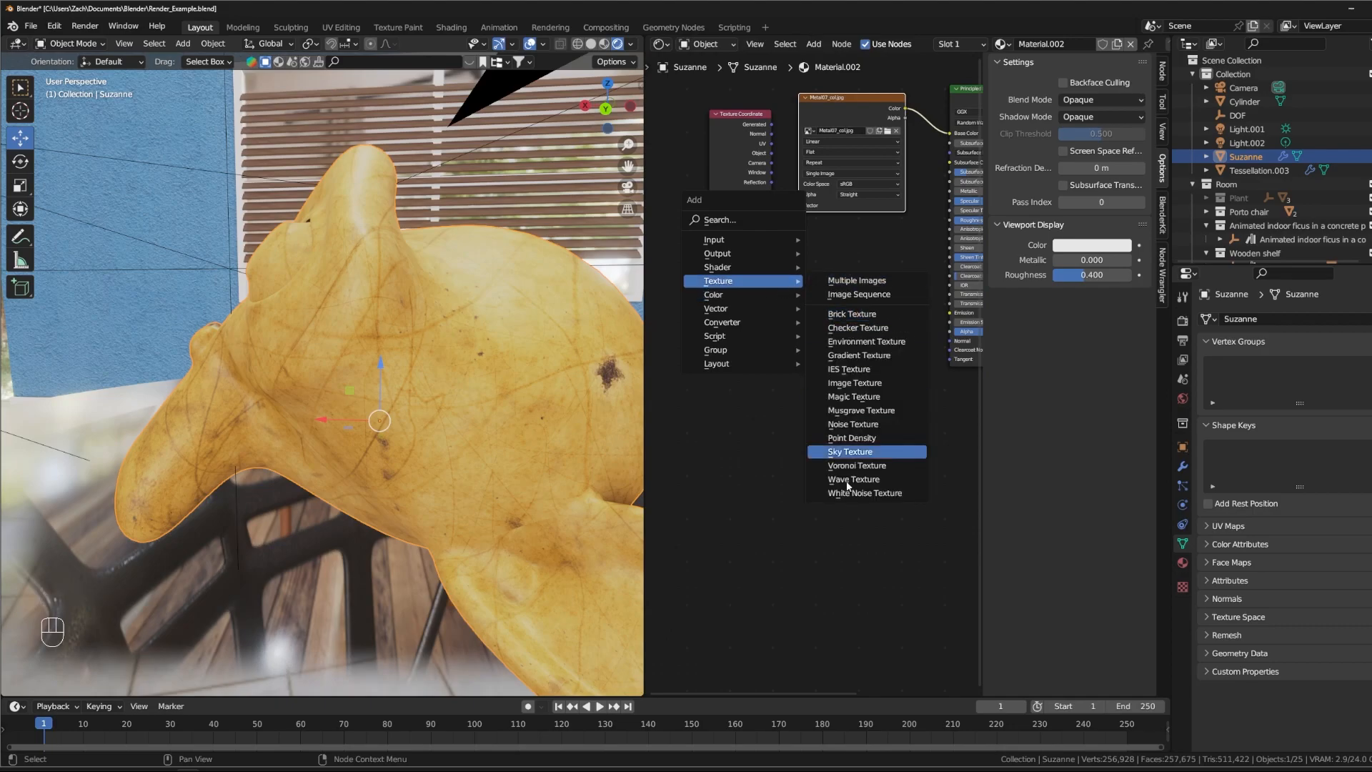
click(720, 450)
- Try the Texture Coordinate node's UV output as the Image Texture's Vector input and check the mapping on Suzanne
middle_drag(742, 254, 768, 473)
scroll(815, 363, up, 3)
scroll(768, 474, down, 1)
scroll(799, 363, up, 4)
drag(718, 264, 708, 276)
middle_drag(705, 221, 777, 203)
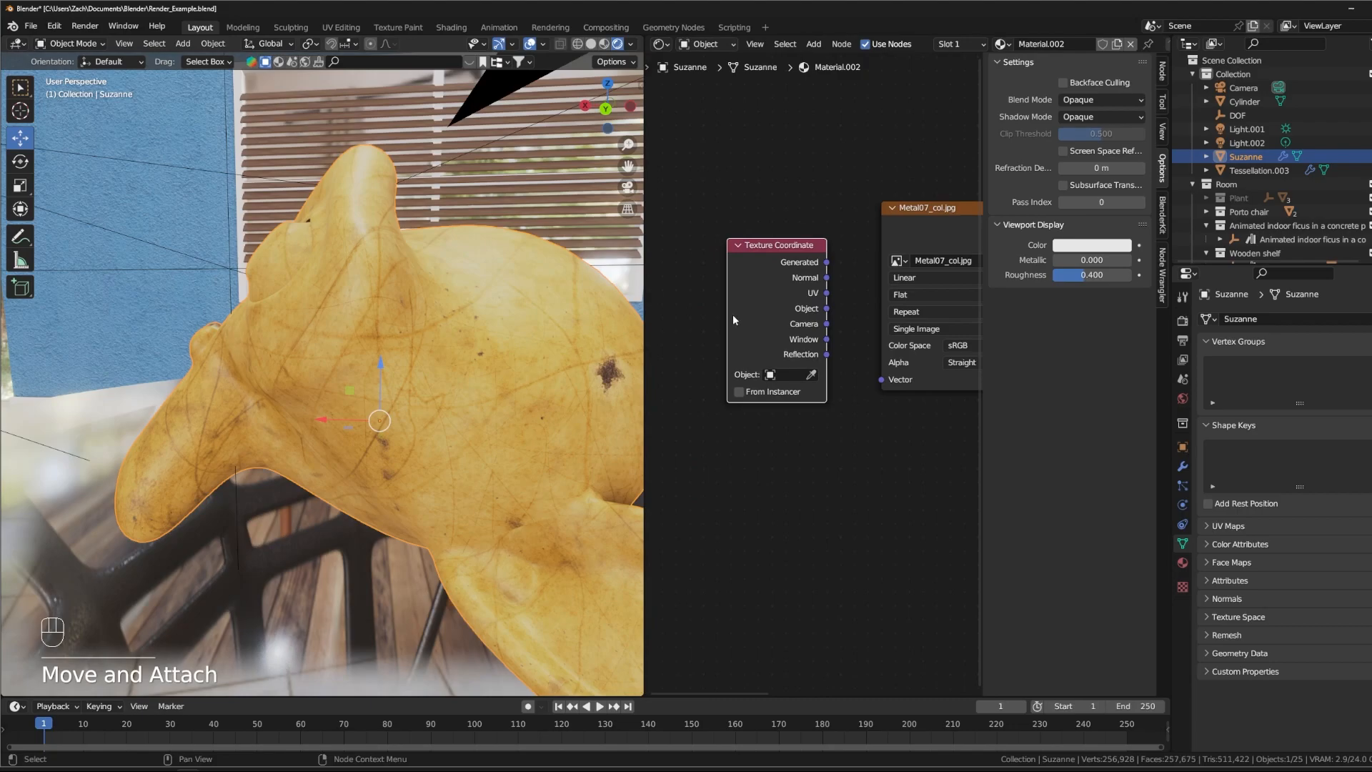
drag(826, 293, 881, 379)
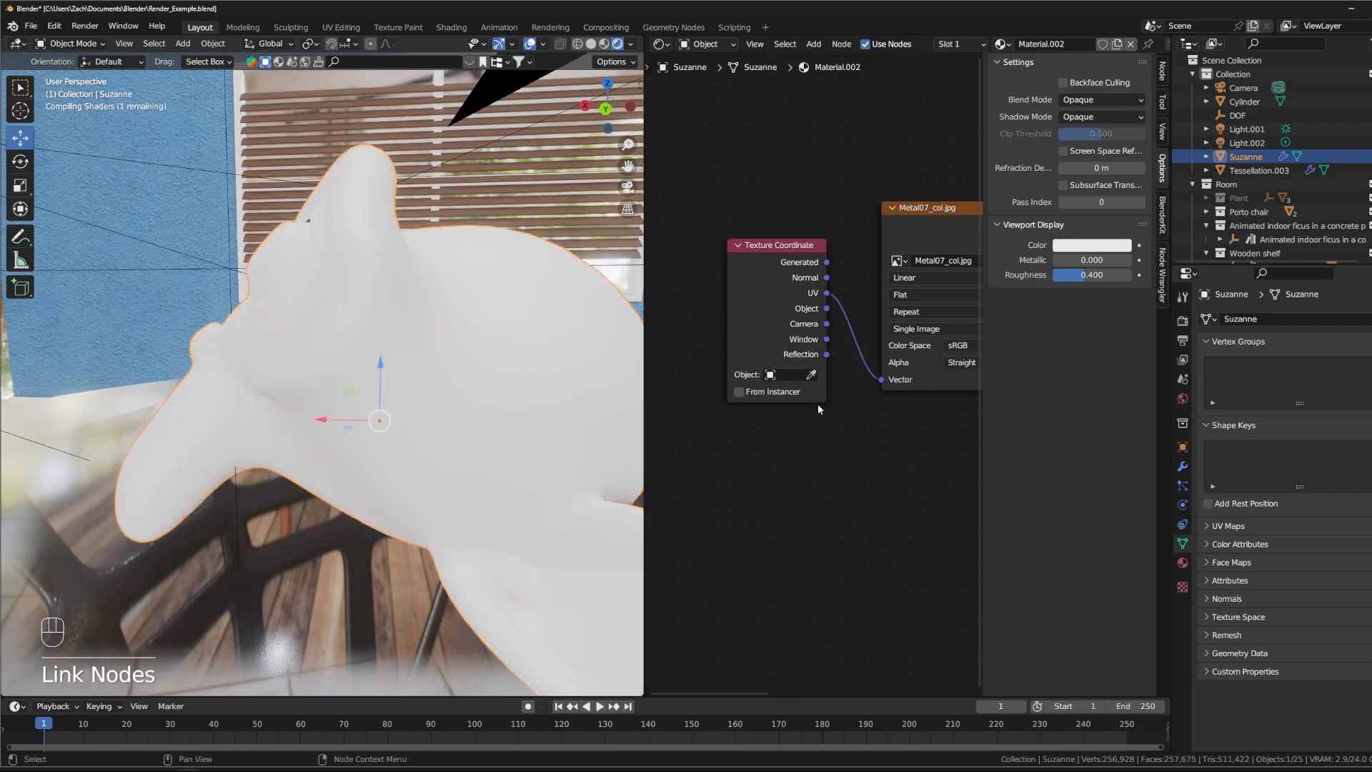
scroll(444, 347, up, 8)
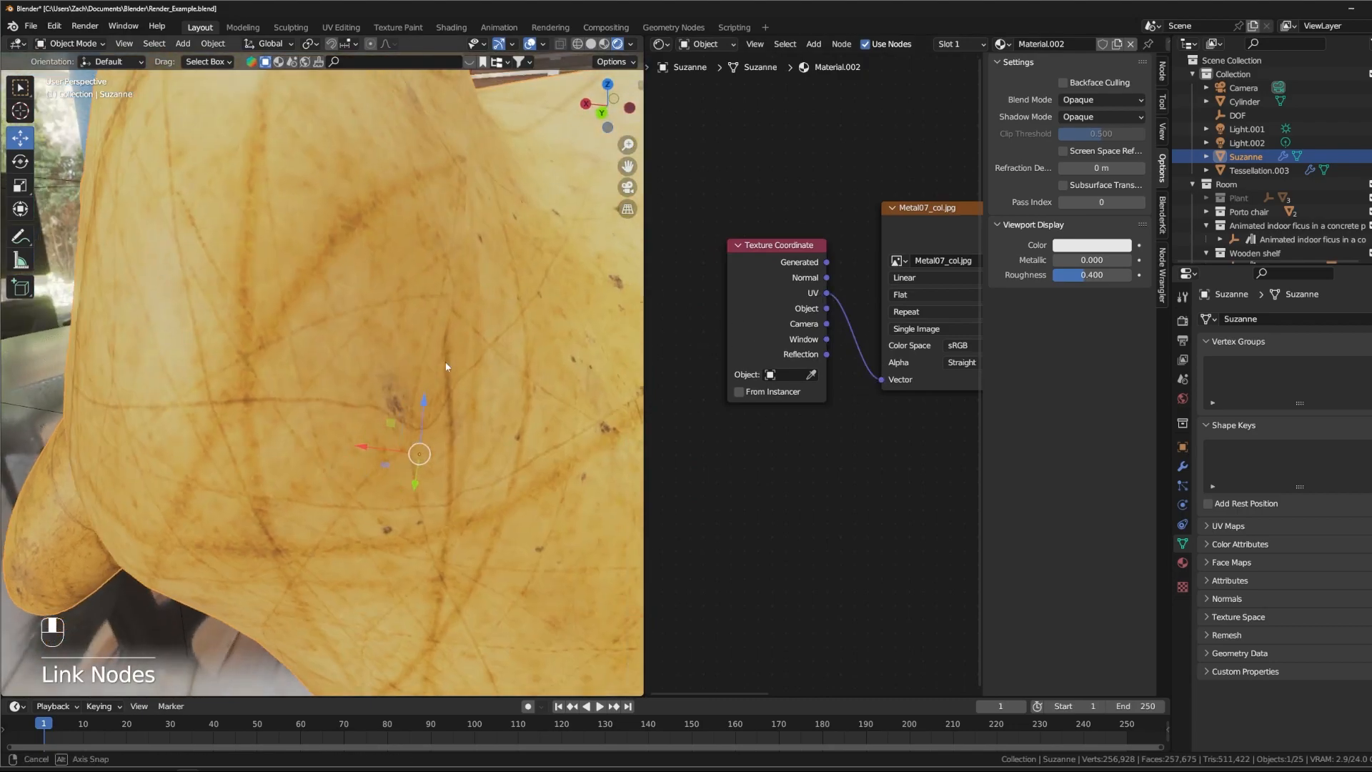
shift+middle_drag(423, 368, 457, 366)
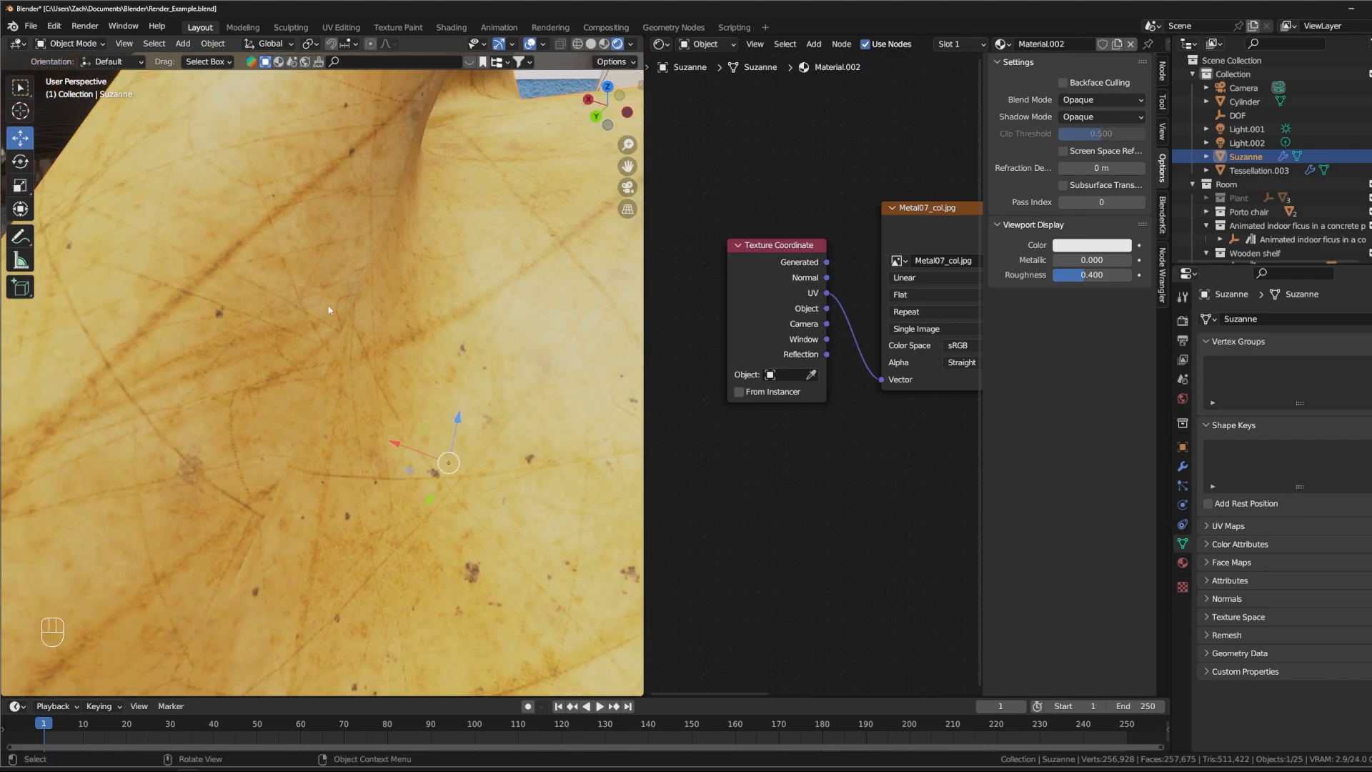
scroll(377, 173, down, 8)
middle_drag(350, 357, 445, 345)
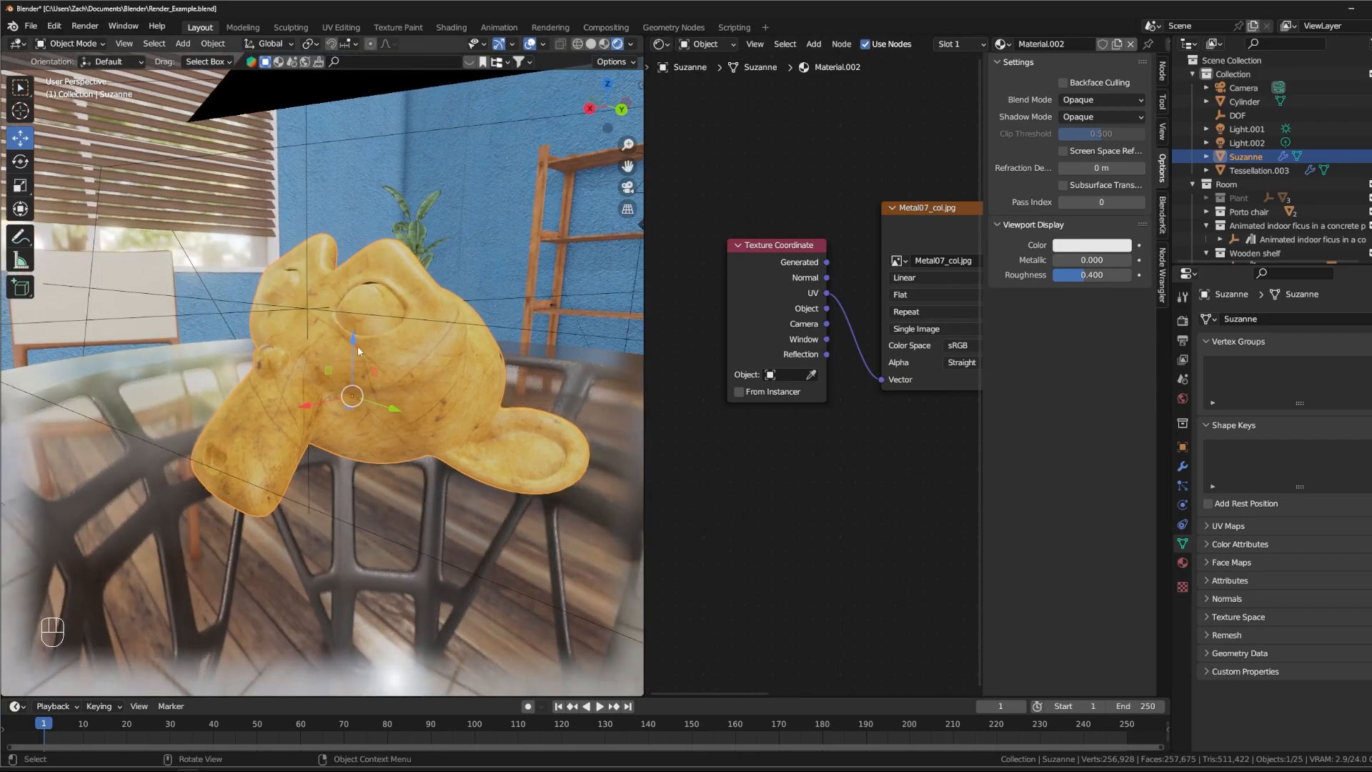
middle_drag(353, 333, 320, 348)
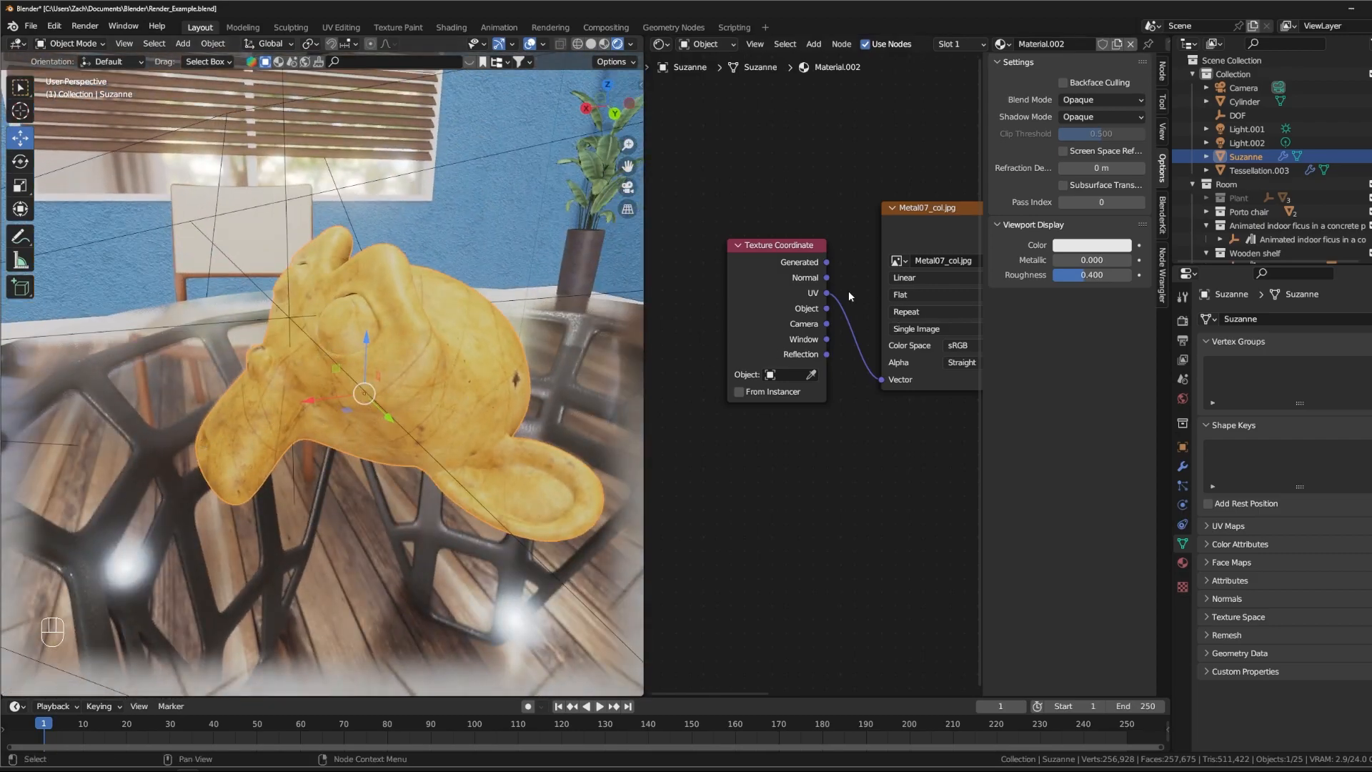
- Try the Generated output as the Image Texture's Vector input and inspect Suzanne's face and side
drag(834, 265, 879, 379)
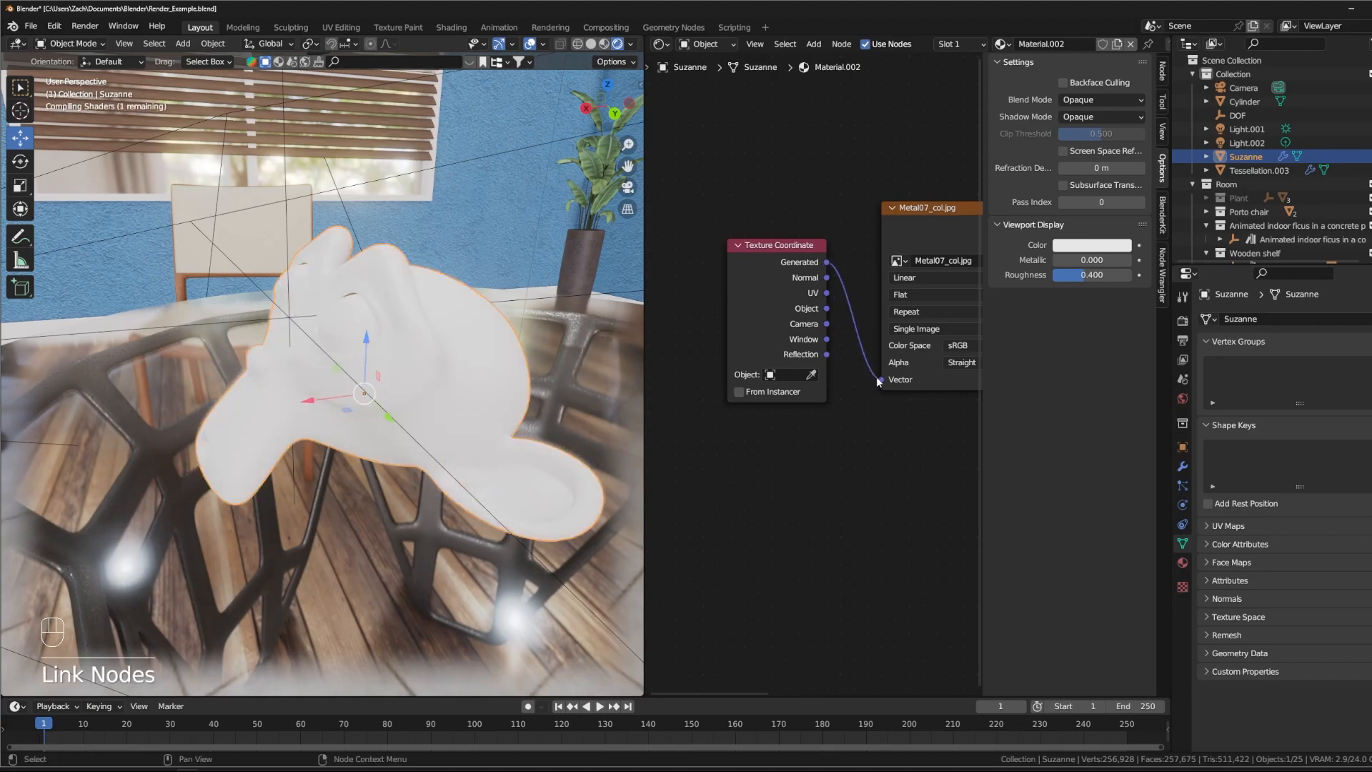
middle_drag(607, 396, 310, 382)
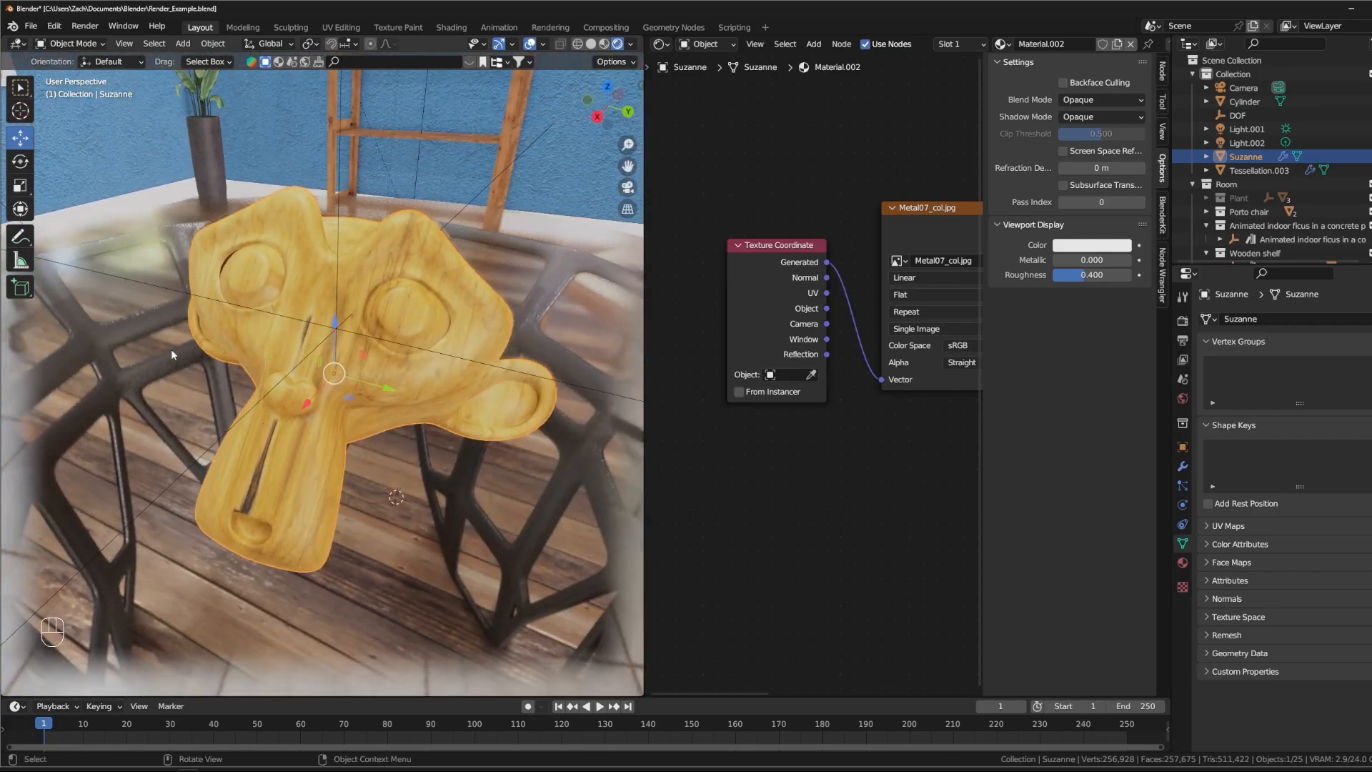
middle_drag(157, 298, 380, 356)
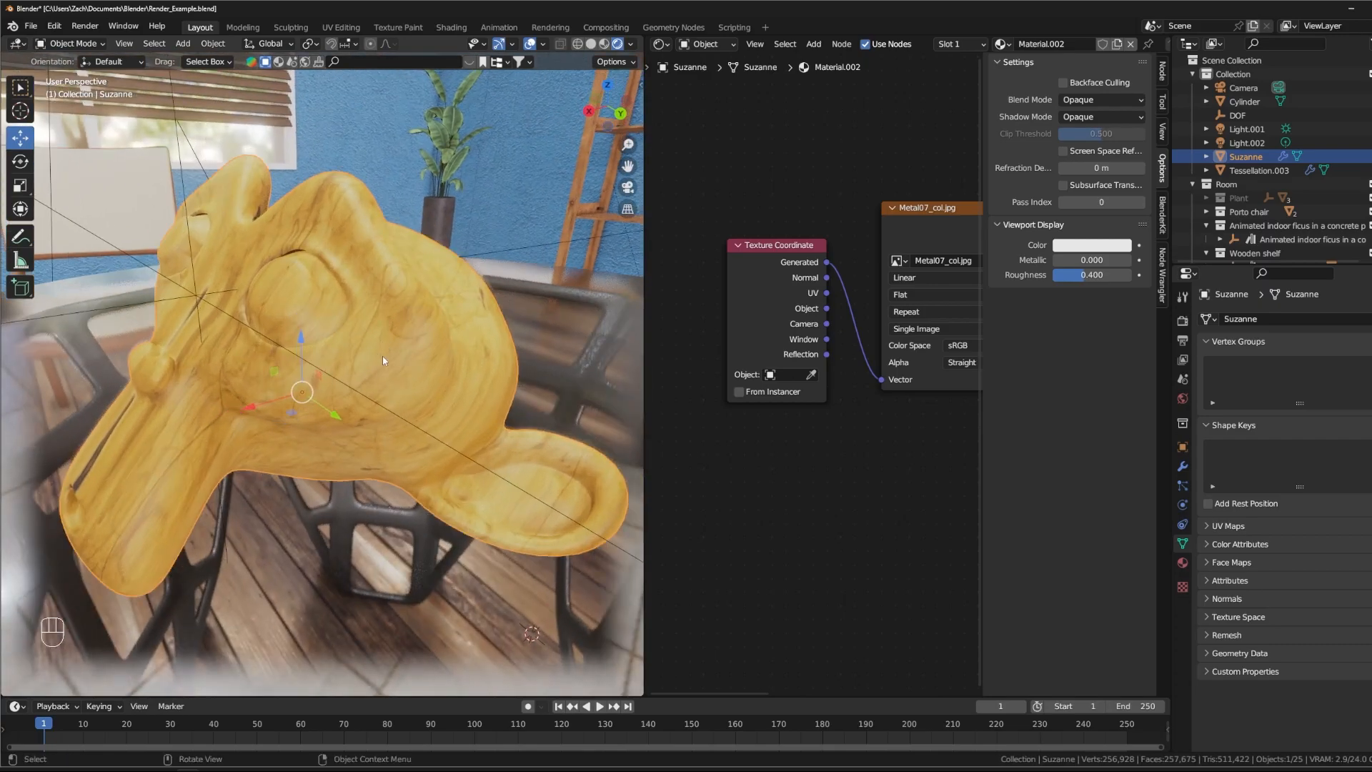
- Try the Object output and then the Normal output as the Image Texture's Vector input, checking each on Suzanne
drag(829, 309, 881, 379)
middle_drag(324, 333, 266, 339)
drag(826, 278, 882, 379)
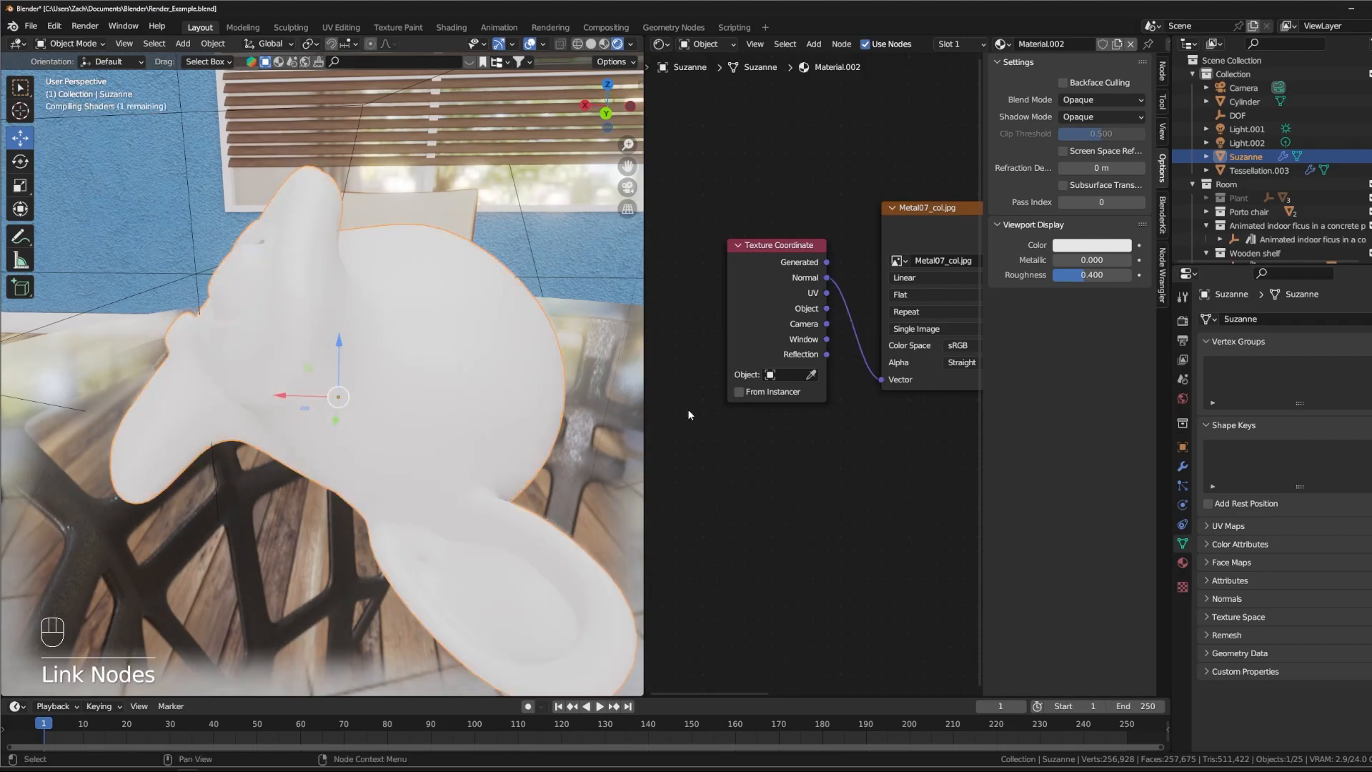
middle_drag(143, 350, 243, 357)
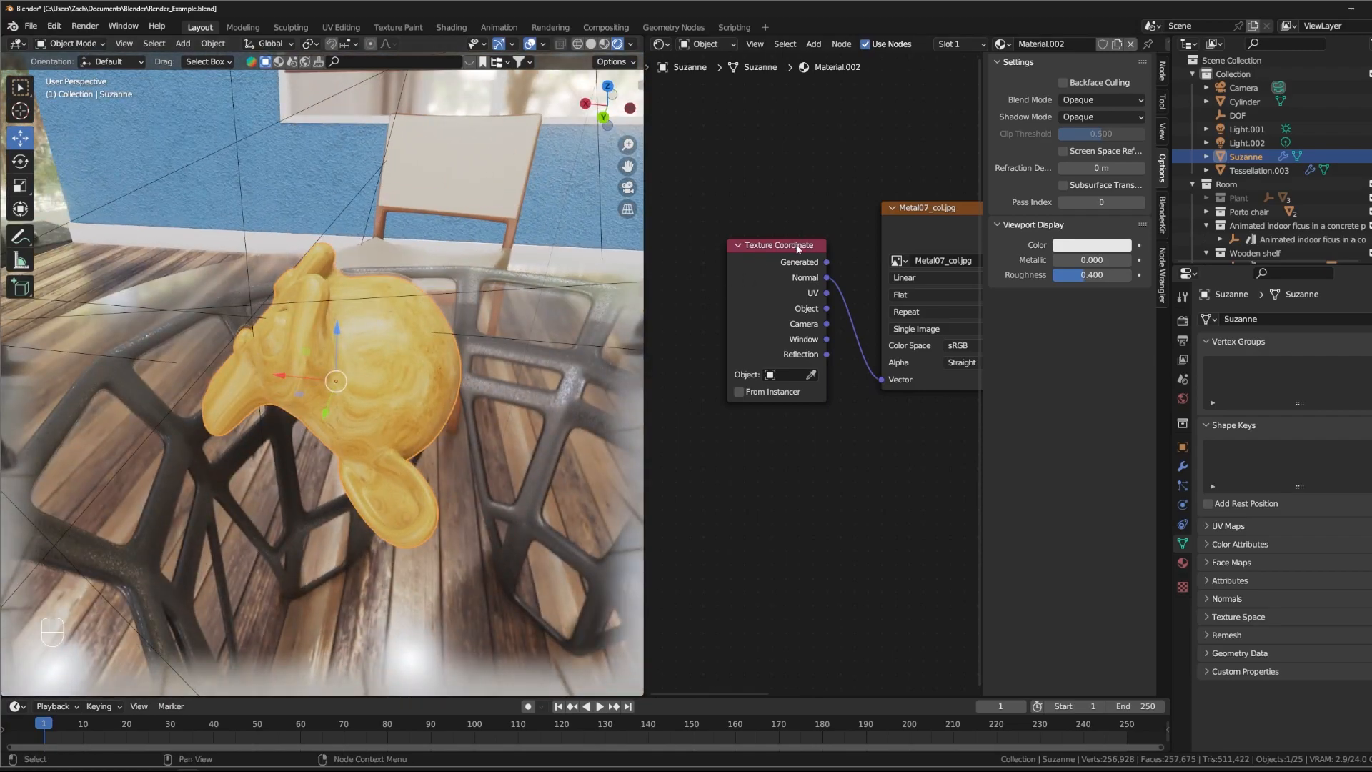
- Move the Texture Coordinate node farther from the Image Texture node to leave a wide gap between them
drag(797, 248, 719, 251)
middle_drag(741, 198, 891, 186)
middle_drag(308, 381, 372, 336)
middle_drag(816, 244, 819, 193)
drag(761, 217, 730, 205)
scroll(811, 370, down, 5)
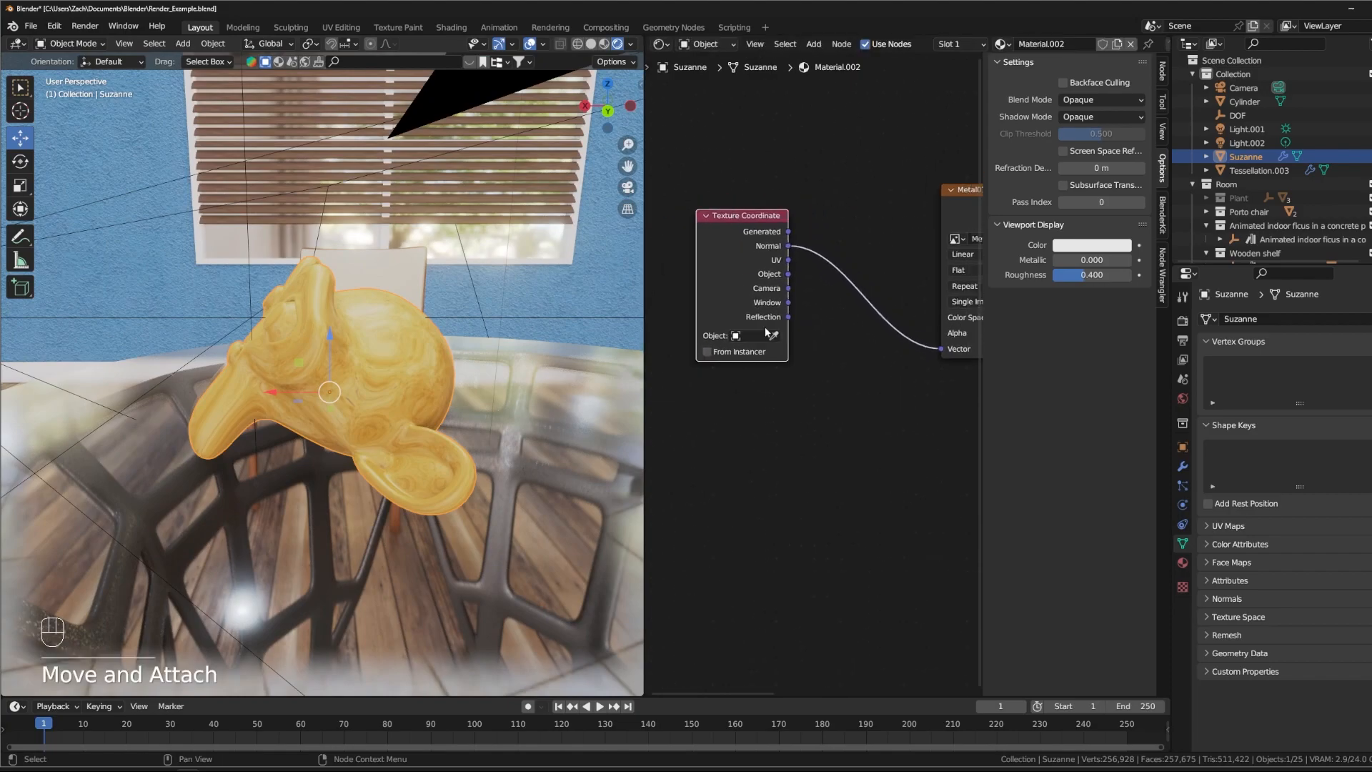
- Disconnect the Normal link from the Image Texture's Vector input and reposition the Texture Coordinate node
drag(906, 354, 870, 398)
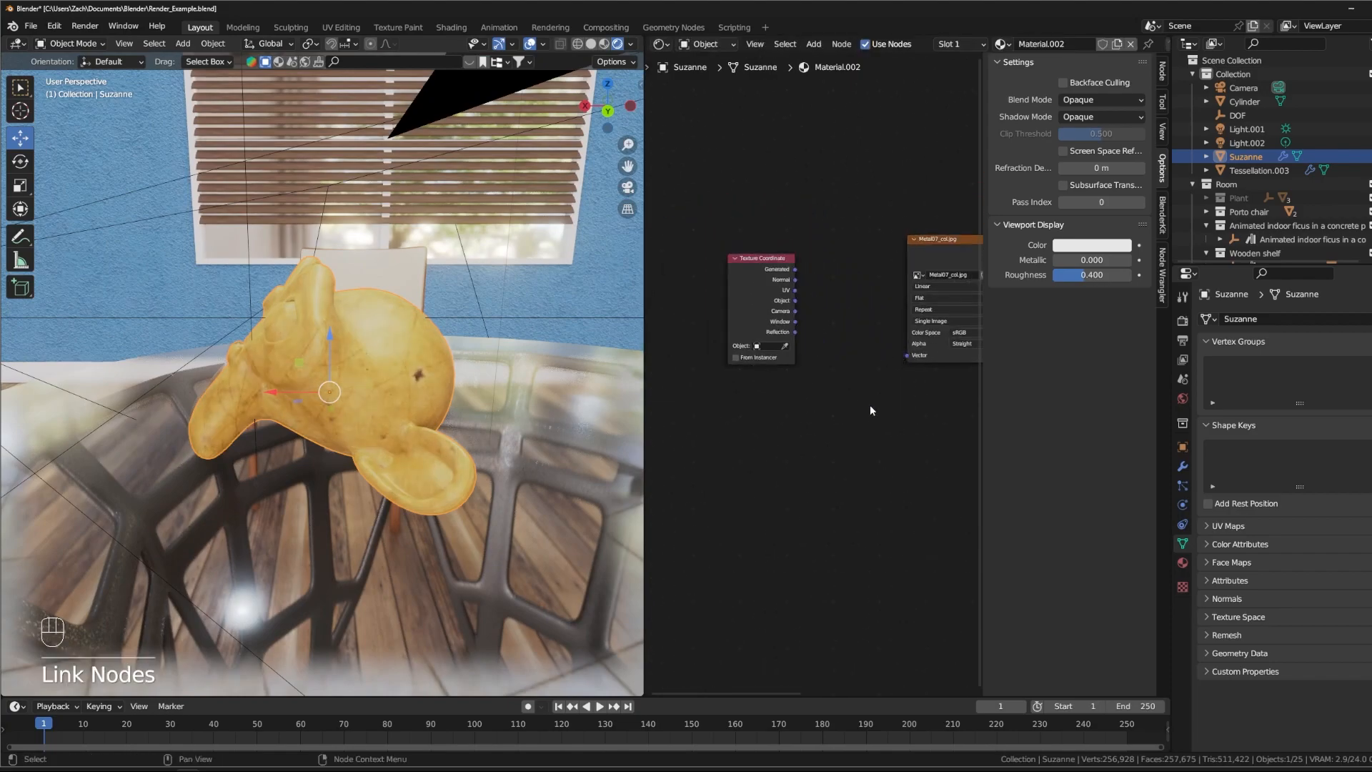
middle_drag(861, 393, 906, 355)
click(808, 222)
drag(809, 222, 787, 221)
key(ctrl+a)
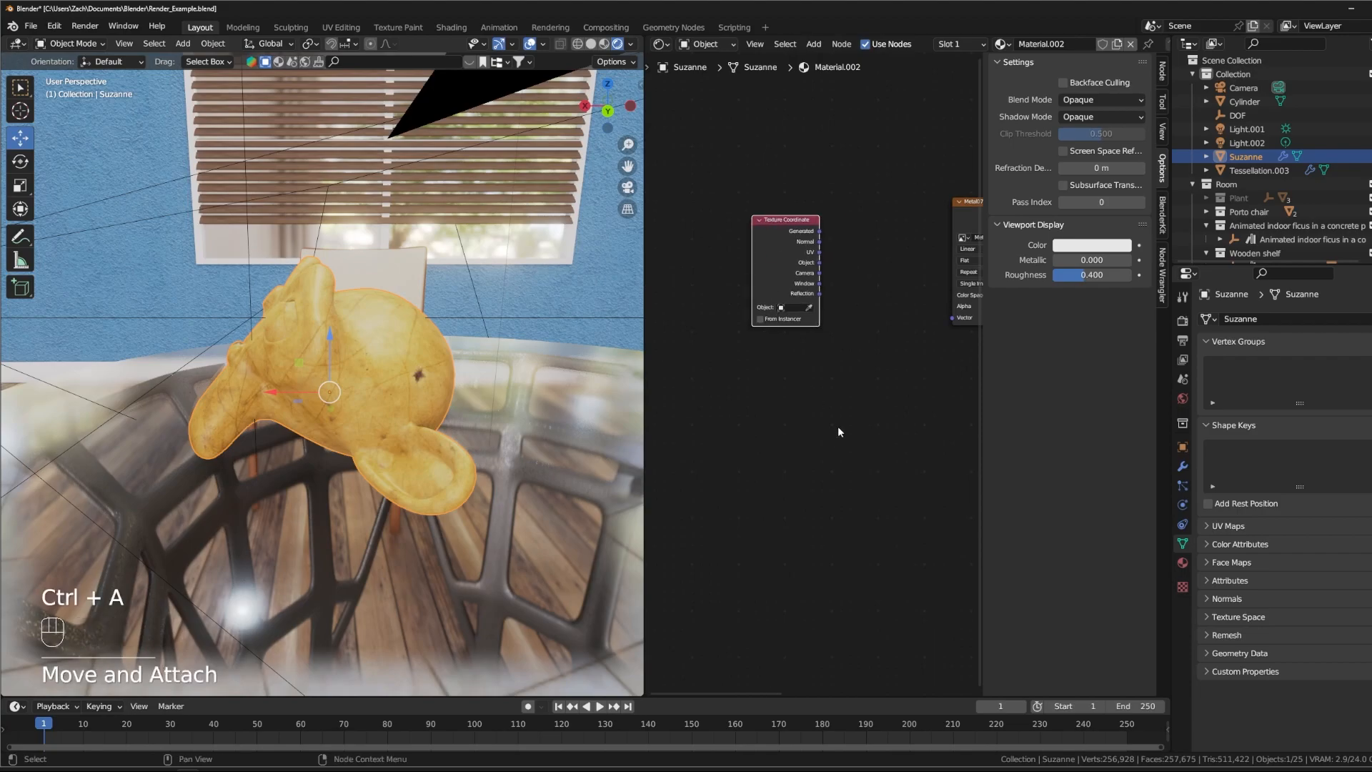
drag(819, 343, 871, 421)
key(shift+a)
mouse_move(872, 424)
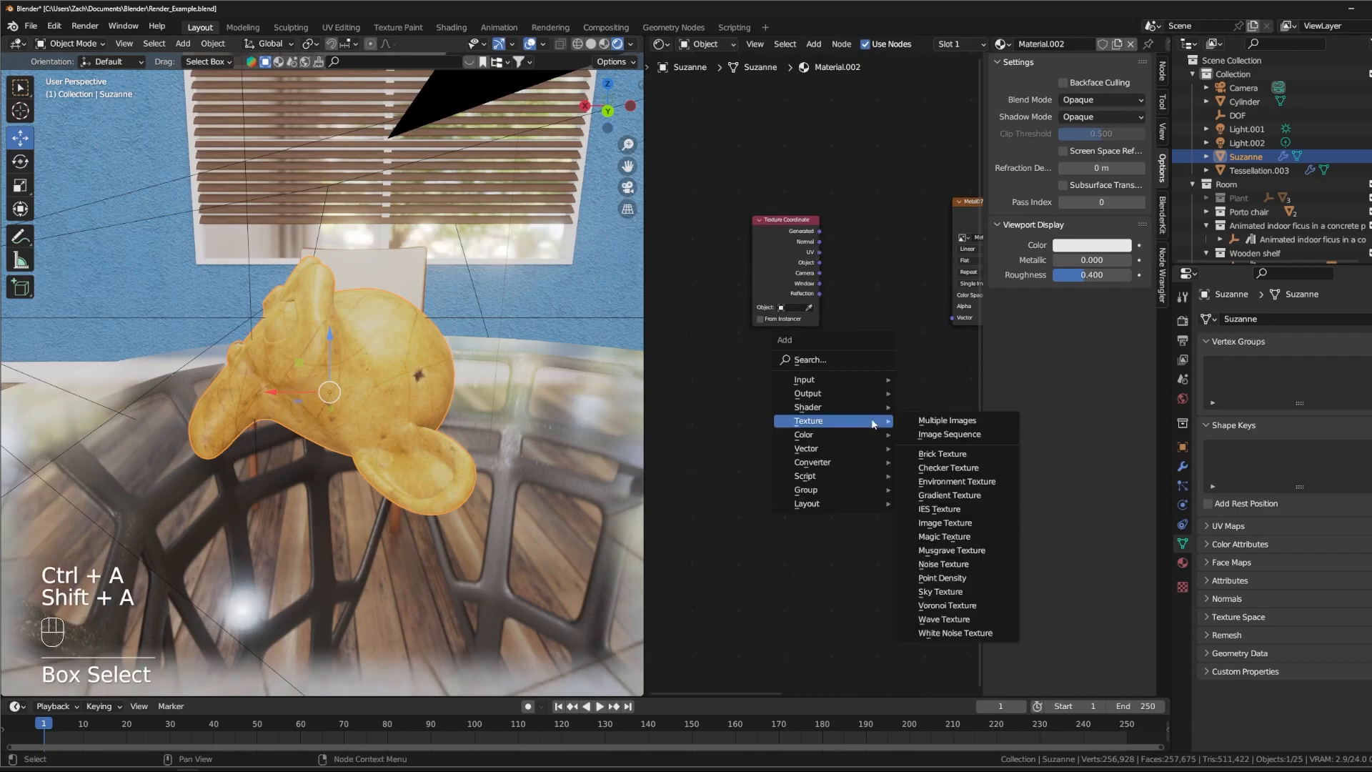
key(Escape)
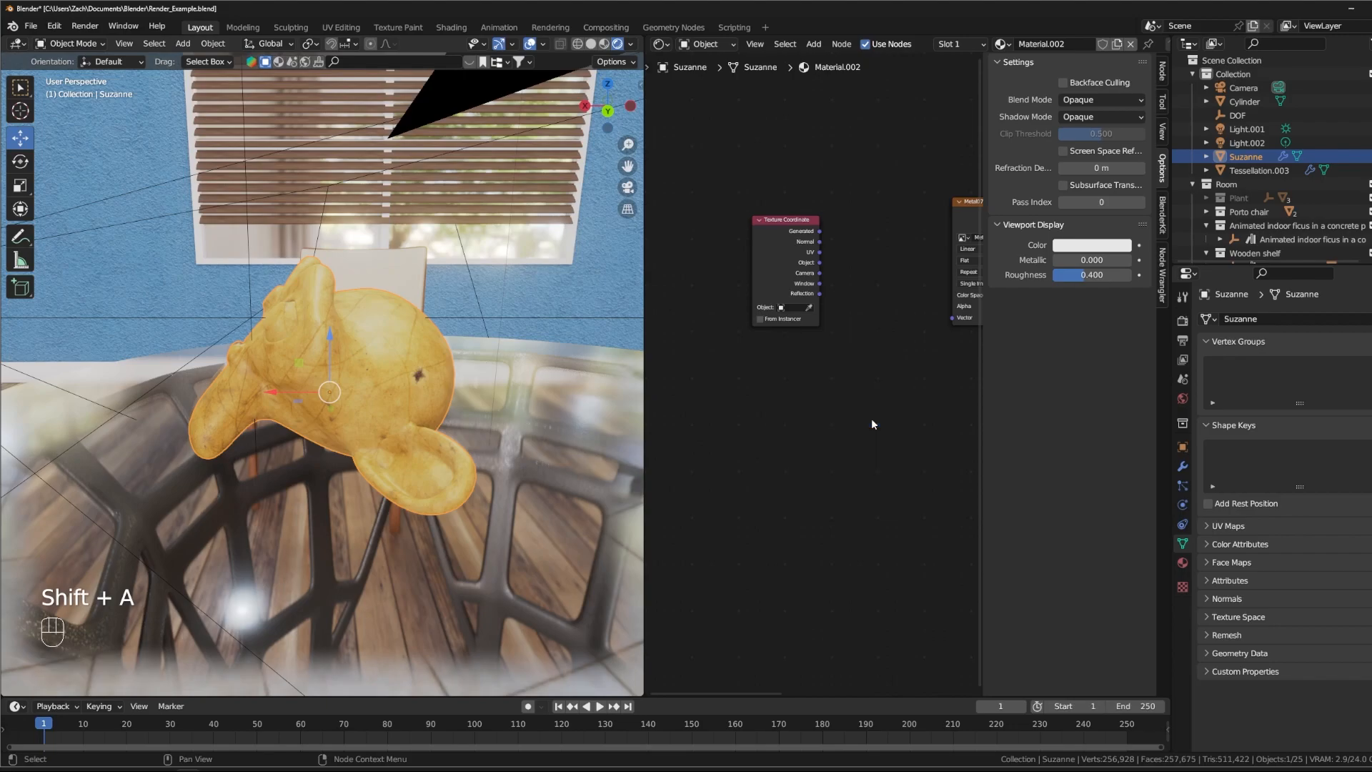
key(shift+a)
key(Escape)
key(p)
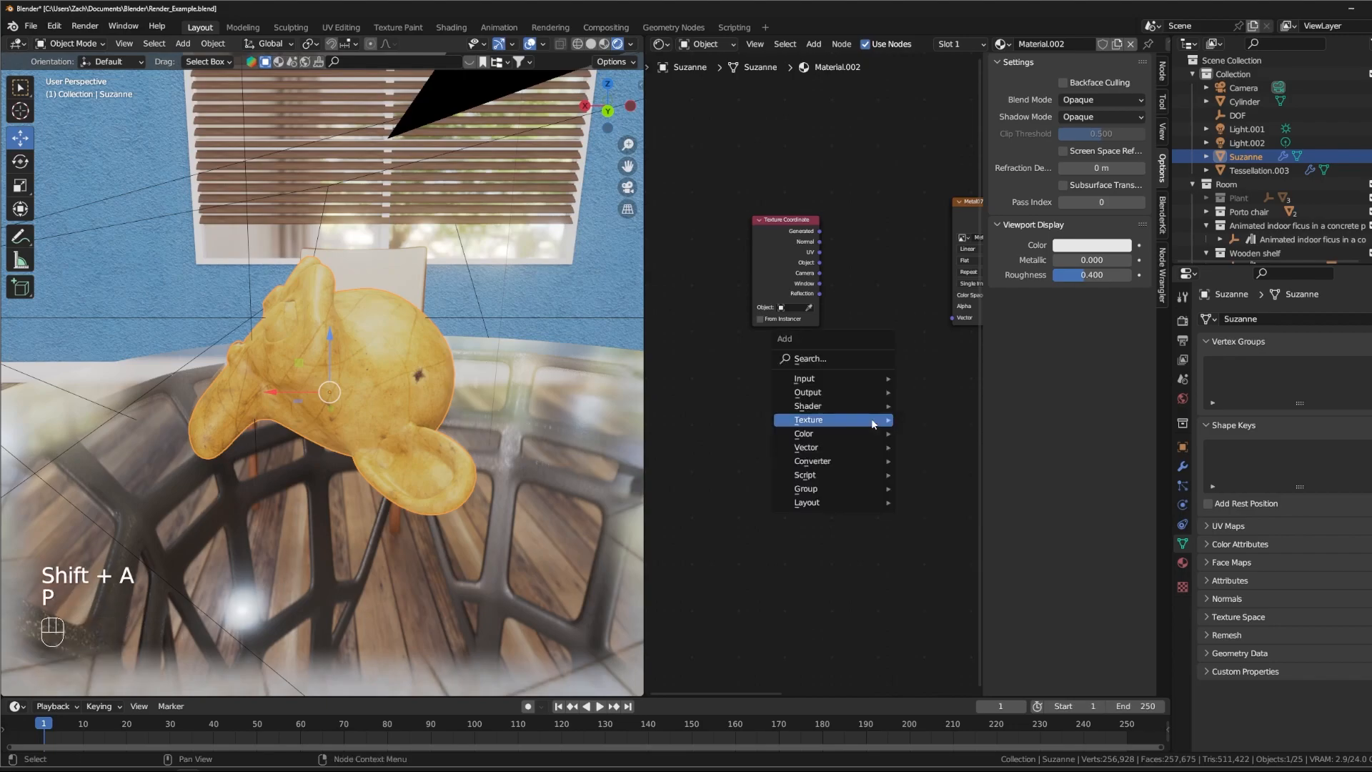
- Add a Mapping node below the Texture Coordinate node
key(shift+a)
text(sa)
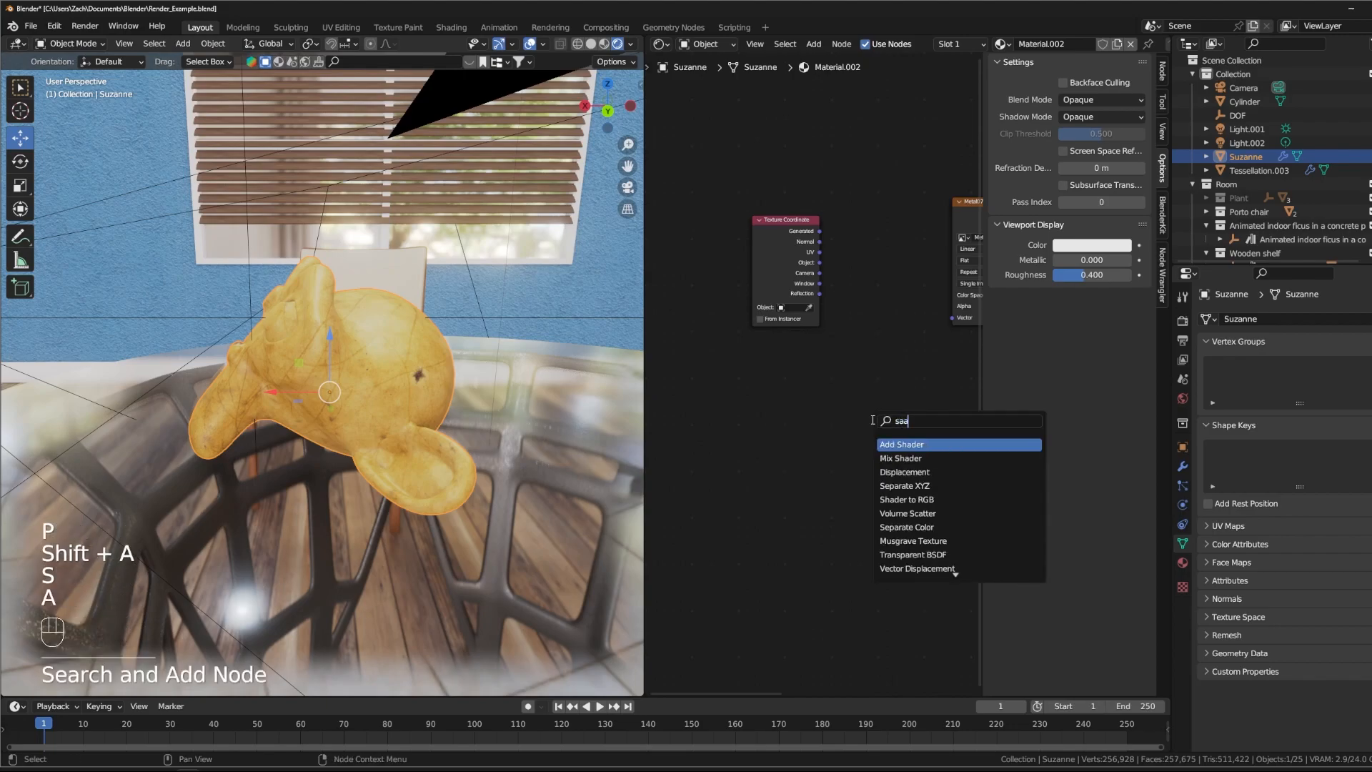
key(BackSpace)
key(BackSpace)
text(mapp)
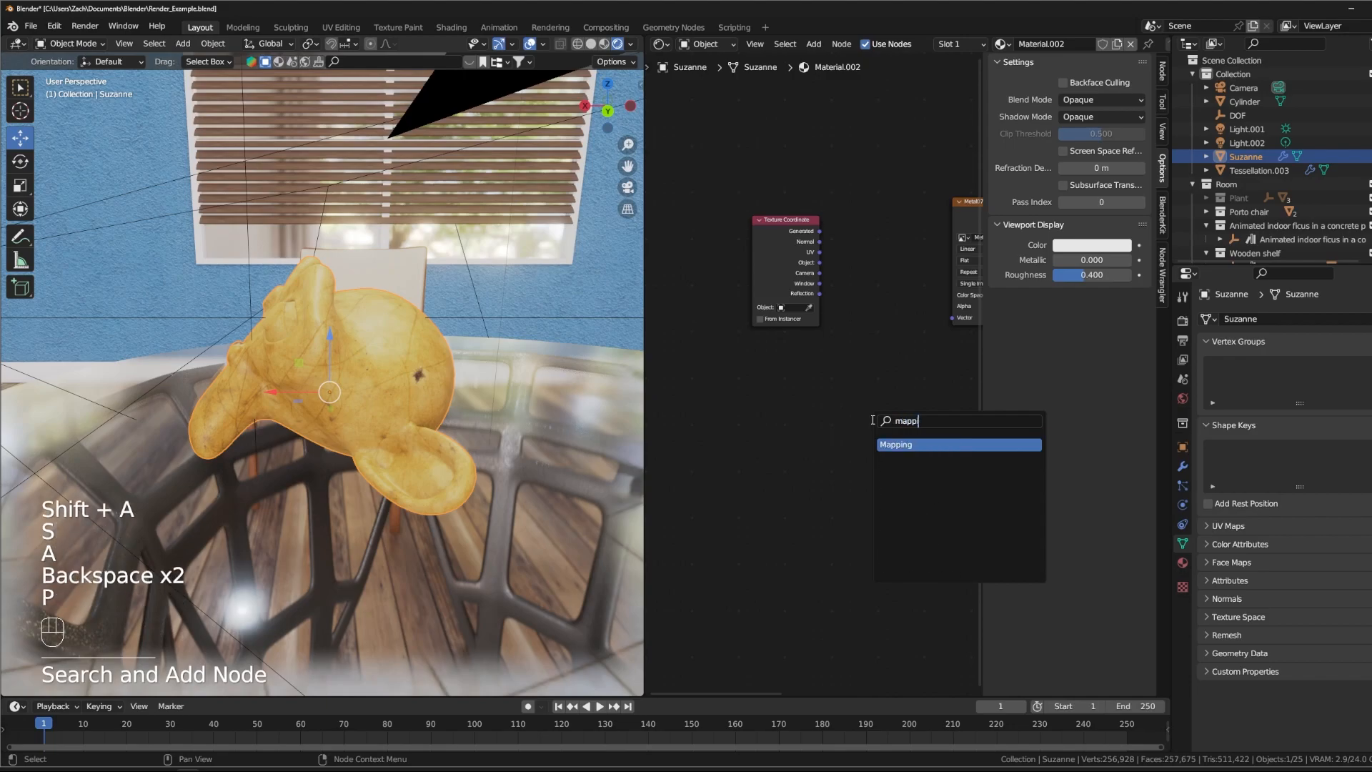
key(Return)
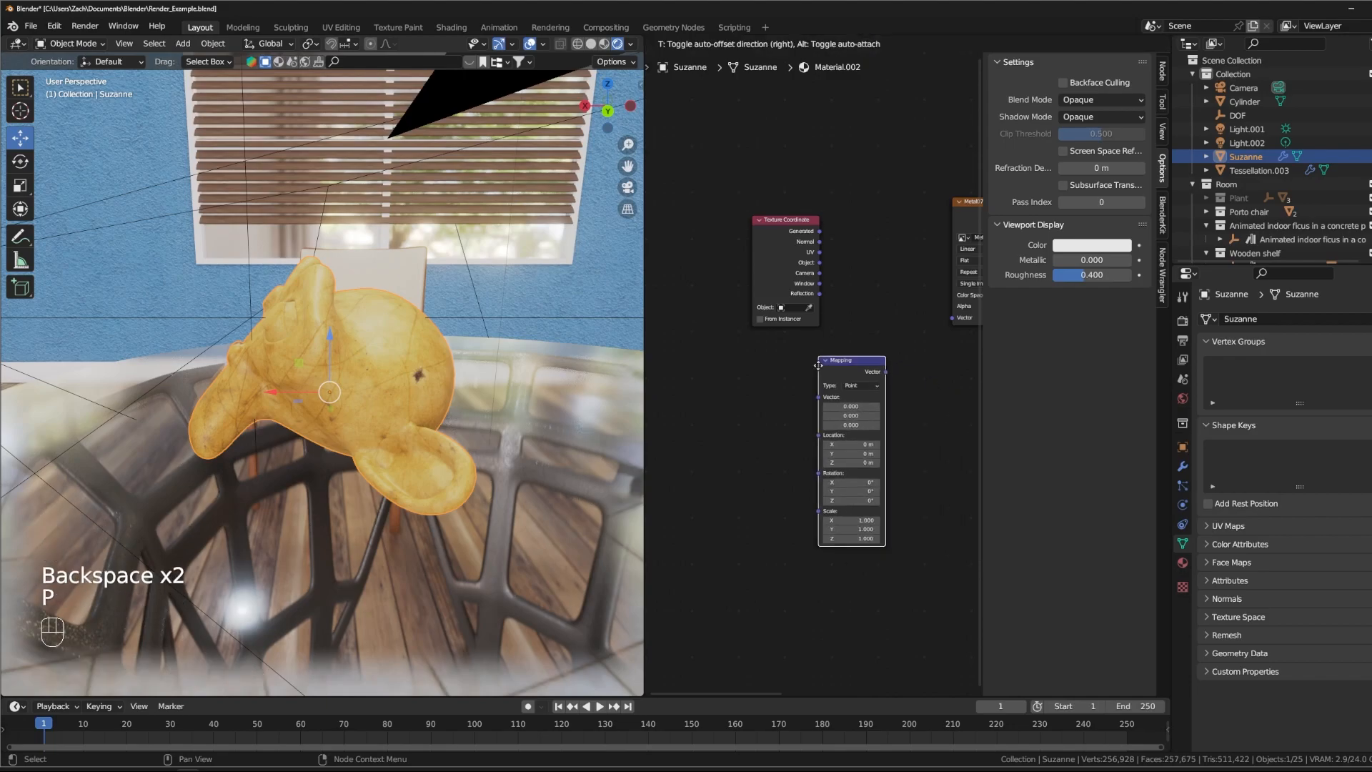
click(861, 376)
- Delete the Texture Coordinate and Mapping nodes, and generate a connected pair for the Metal07_col.jpg Image Texture with Node Wrangler's texture setup
drag(680, 198, 933, 539)
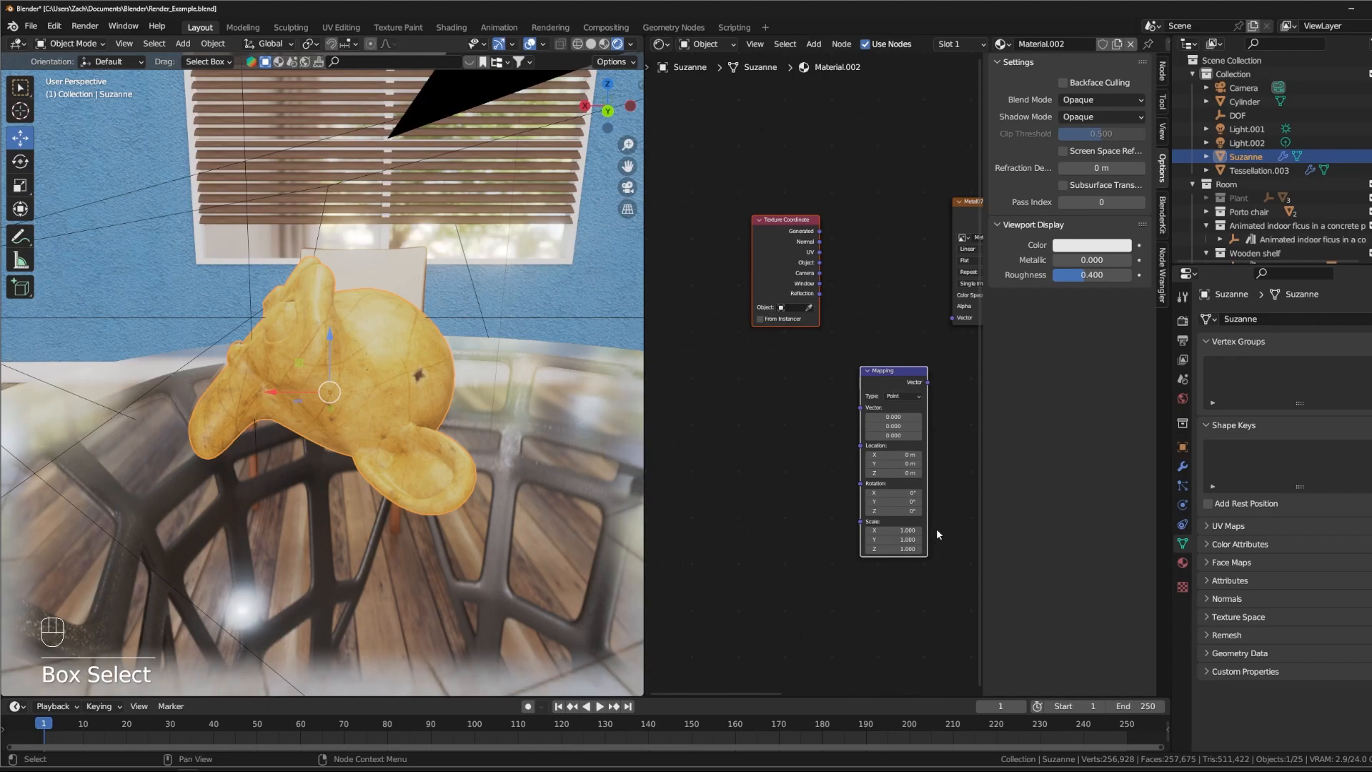
key(Delete)
middle_drag(921, 344, 813, 393)
click(885, 260)
key(ctrl+t)
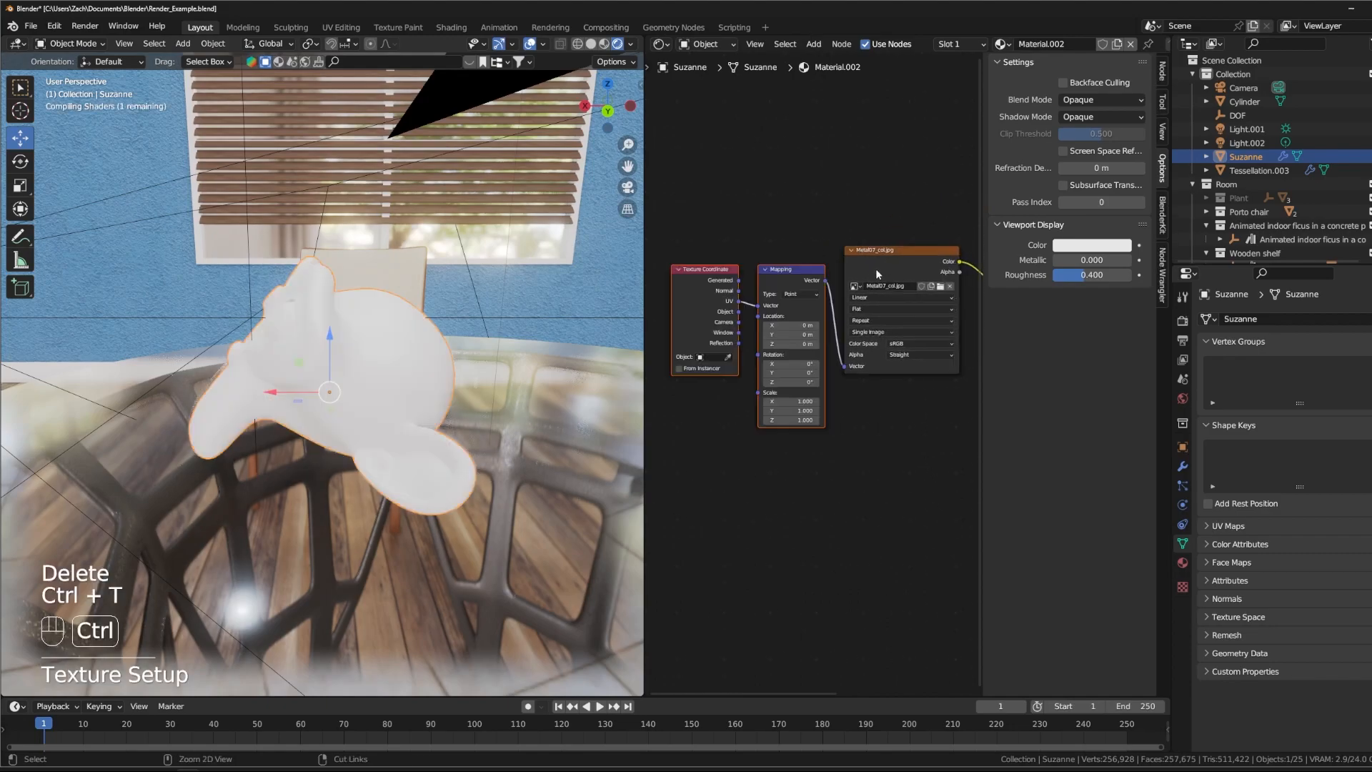
- Arrange the Texture Coordinate, Mapping and Image Texture nodes in a neatly spaced row
drag(902, 252, 911, 261)
drag(705, 275, 693, 272)
drag(777, 270, 775, 254)
drag(675, 265, 676, 253)
drag(795, 256, 804, 256)
scroll(740, 395, up, 3)
mouse_move(742, 393)
middle_down()
mouse_move(724, 398)
mouse_move(752, 415)
middle_up()
scroll(752, 415, up, 1)
- Try the Generated output as the Mapping node's Vector input and check the texture on Suzanne
middle_drag(309, 363, 413, 388)
drag(719, 248, 781, 283)
middle_drag(485, 328, 286, 361)
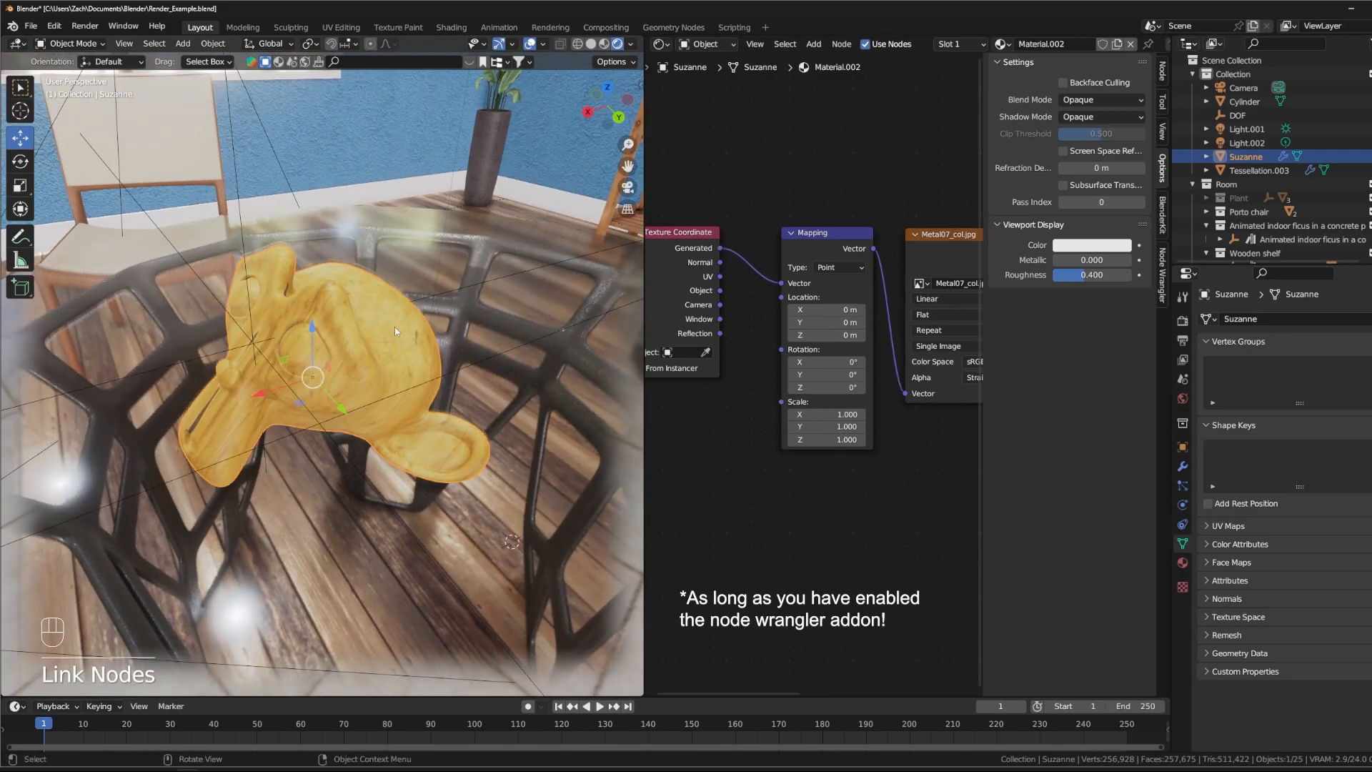
- Try a Mapping rotation of about X 76.9°, Y 10.6° and Z -1.9°, checking the texture on Suzanne
click(840, 268)
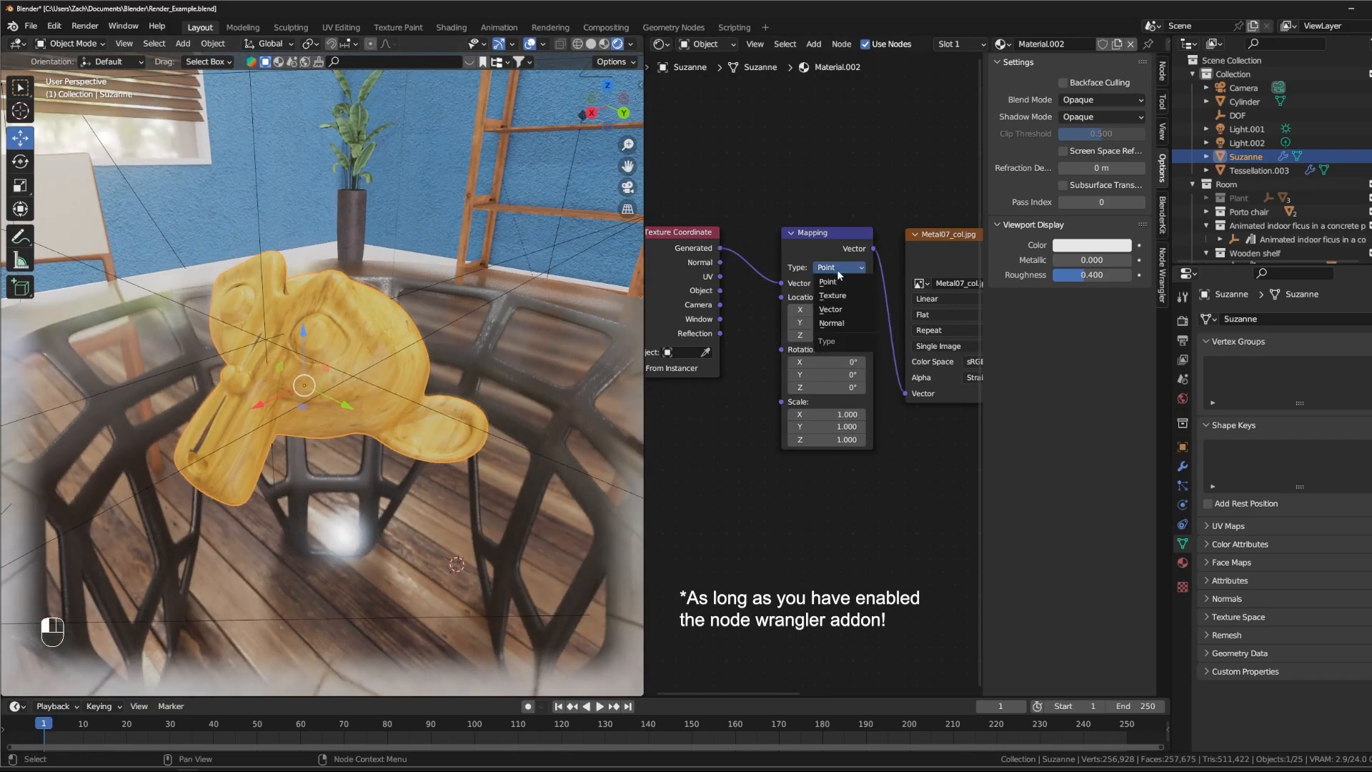
drag(822, 361, 915, 361)
middle_drag(336, 458, 713, 381)
mouse_move(833, 375)
mouse_down()
mouse_move(857, 374)
mouse_move(832, 375)
mouse_move(846, 414)
mouse_move(874, 414)
mouse_move(823, 387)
mouse_up()
key(ctrl+z)
middle_drag(531, 366, 673, 299)
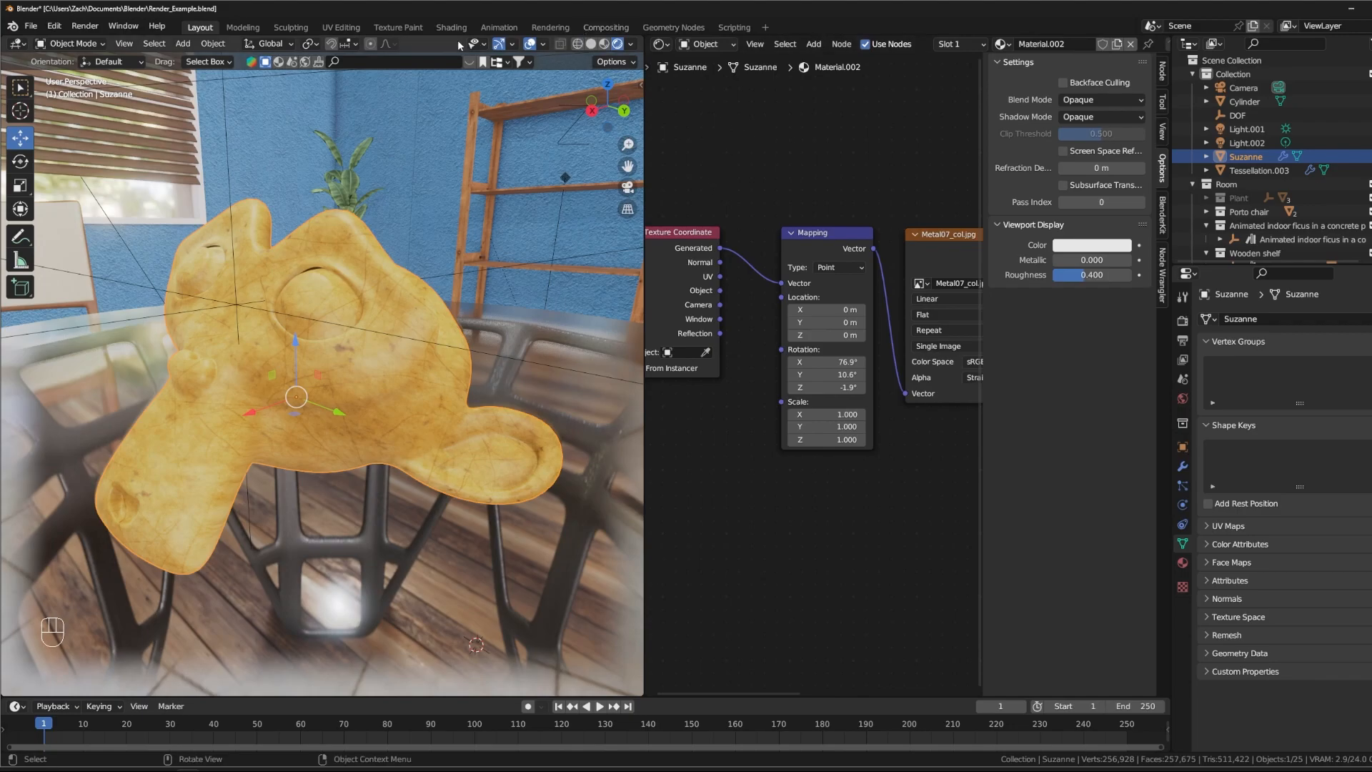
- Link the UV output to the Mapping node's Vector input and set its X, Y and Z rotation to 0°
middle_drag(715, 214, 794, 205)
drag(800, 268, 861, 275)
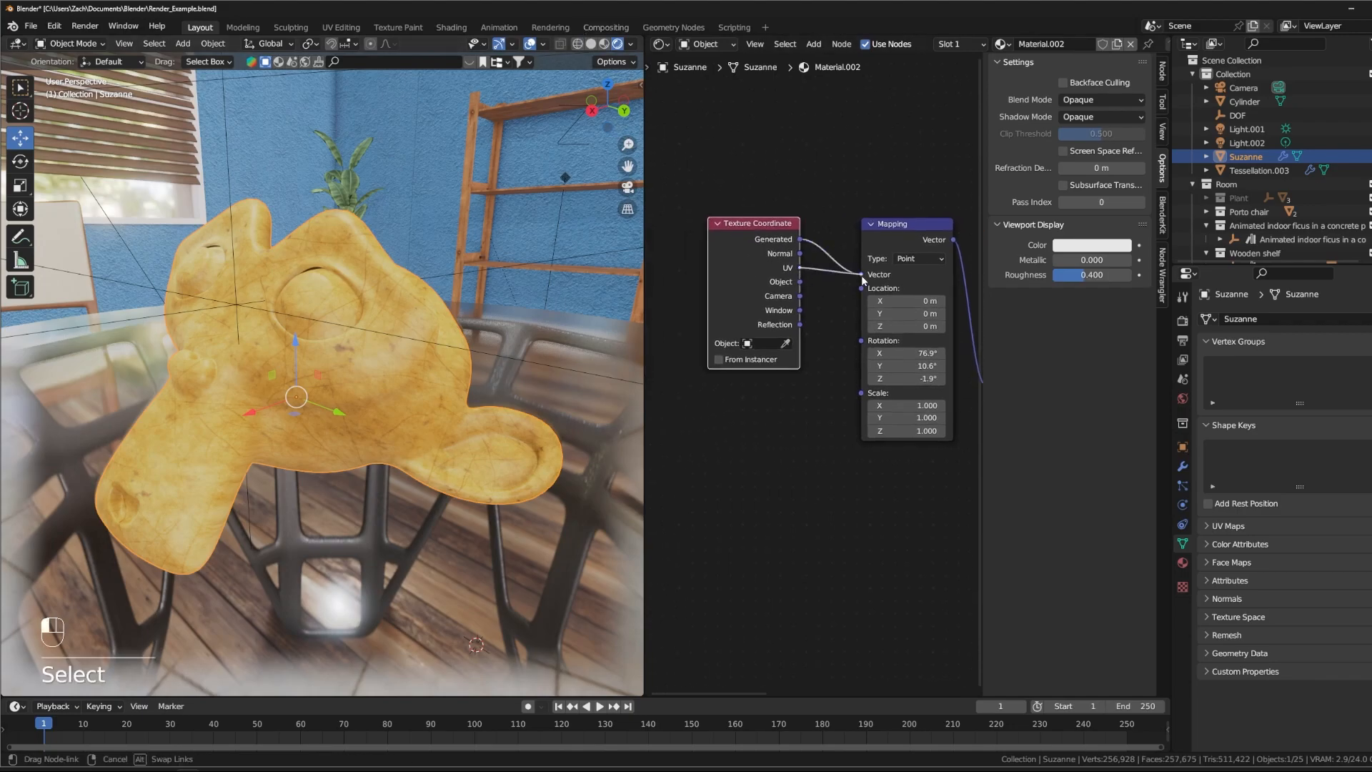
middle_drag(824, 335, 772, 301)
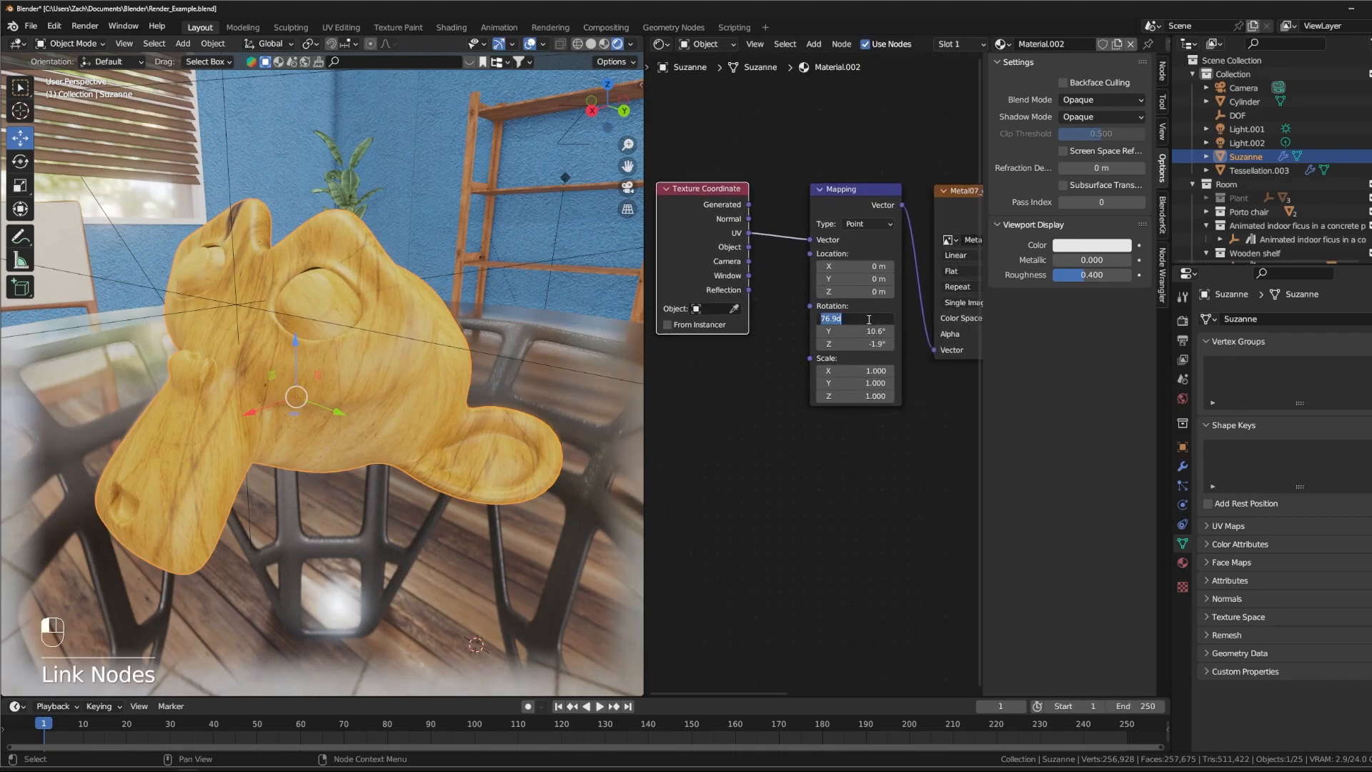
text(0)
key(Tab)
text(0)
key(Tab)
text(0)
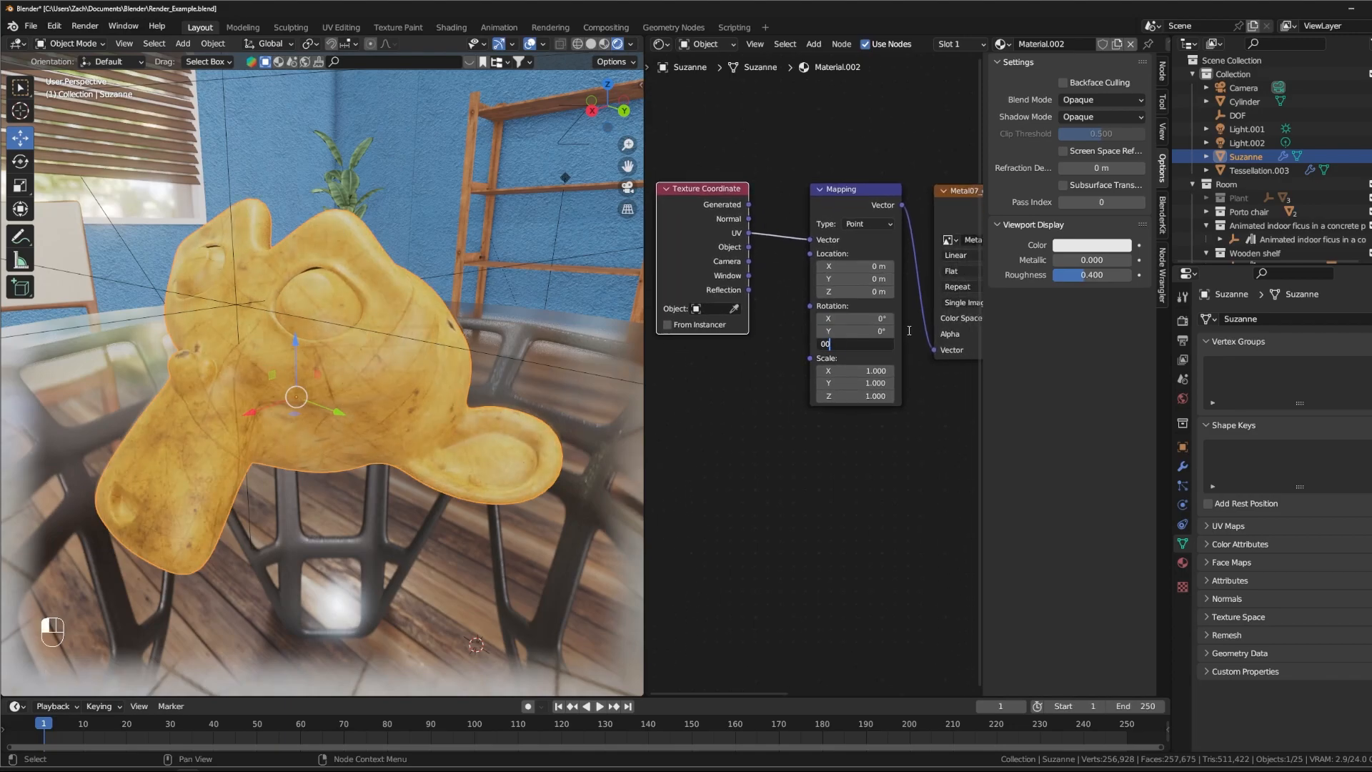
key(Return)
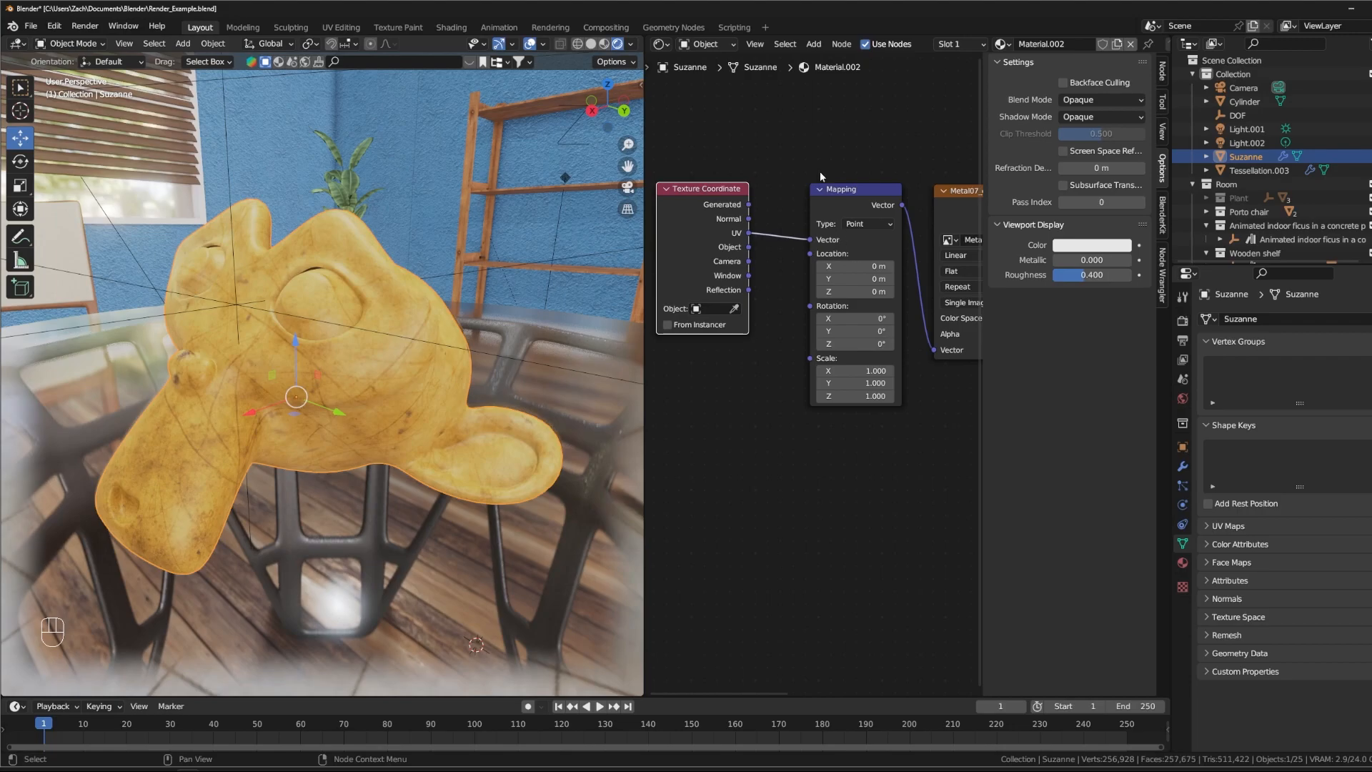
- Try the Object output as the Mapping node's Vector input with an X rotation of about 55.1°, inspecting Suzanne
key(Home)
drag(850, 229, 828, 228)
mouse_move(899, 190)
middle_down()
mouse_move(855, 187)
mouse_move(900, 183)
middle_up()
drag(724, 223, 729, 234)
drag(753, 280, 776, 261)
drag(815, 324, 865, 324)
middle_drag(324, 449, 395, 408)
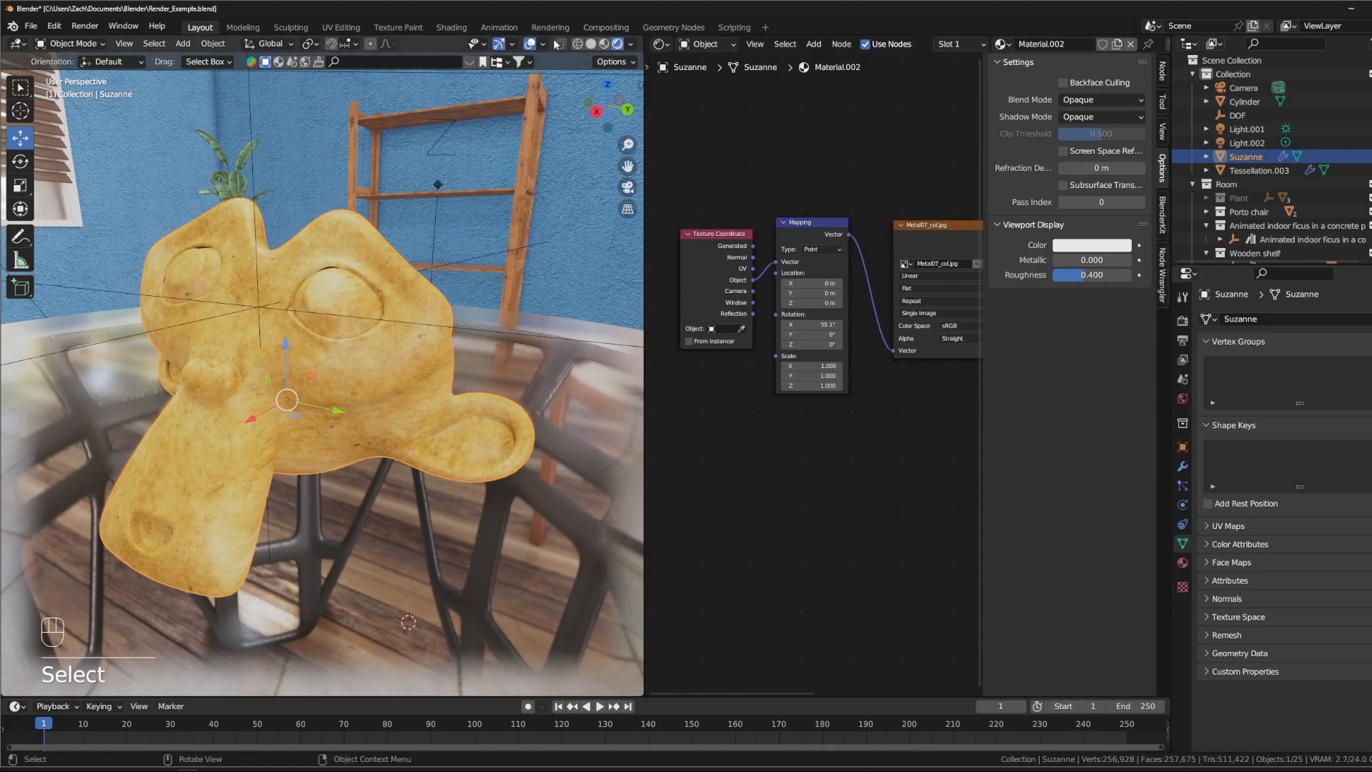
- Unwrap Suzanne's mesh in Edit Mode with Smart UV Project at a 66° angle limit
key(Tab)
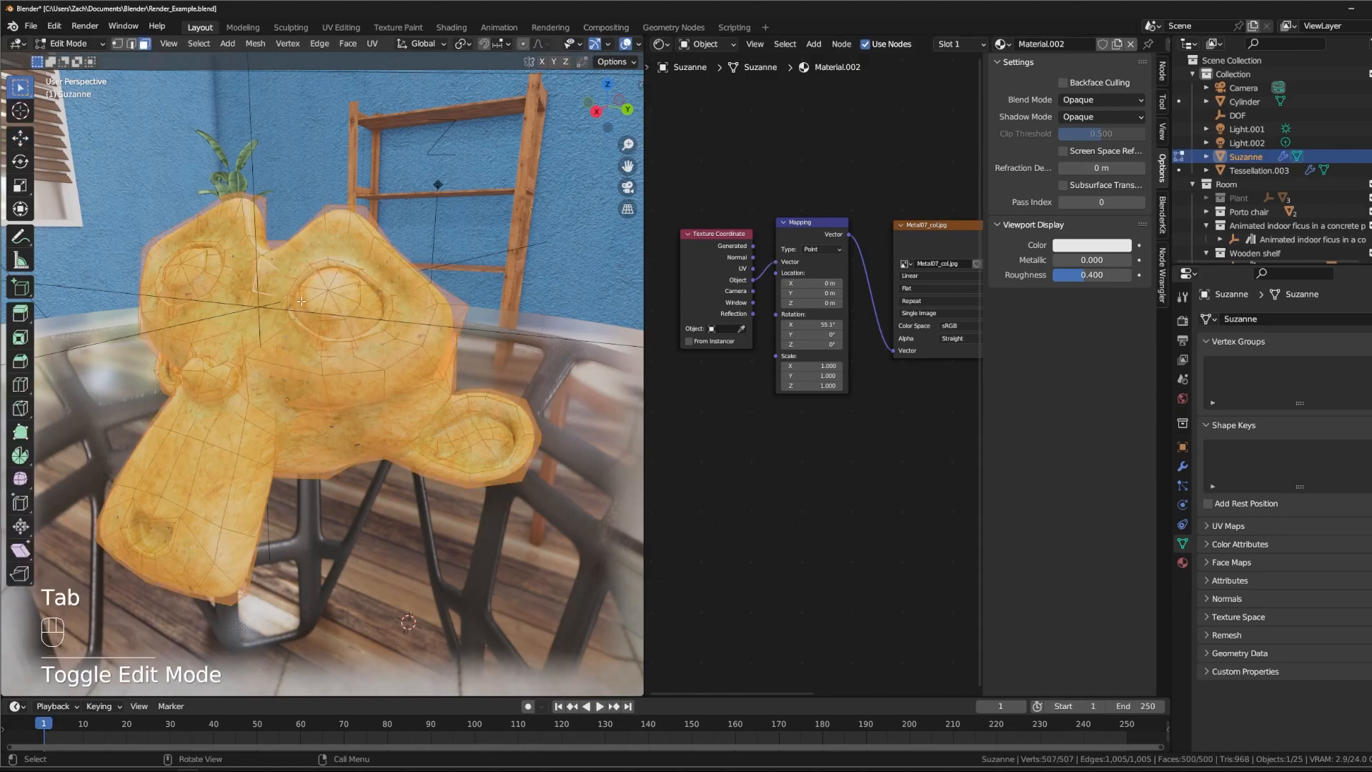
click(380, 44)
mouse_move(348, 44)
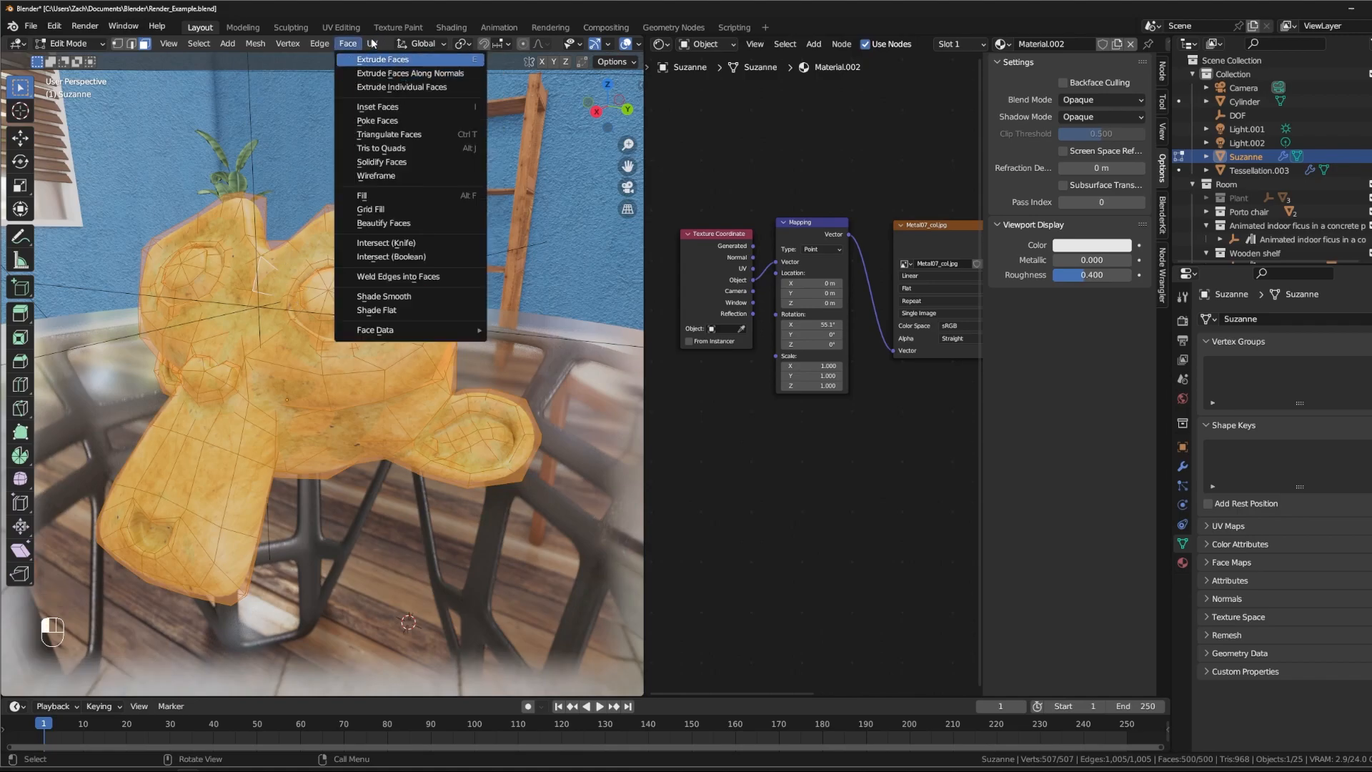
click(465, 80)
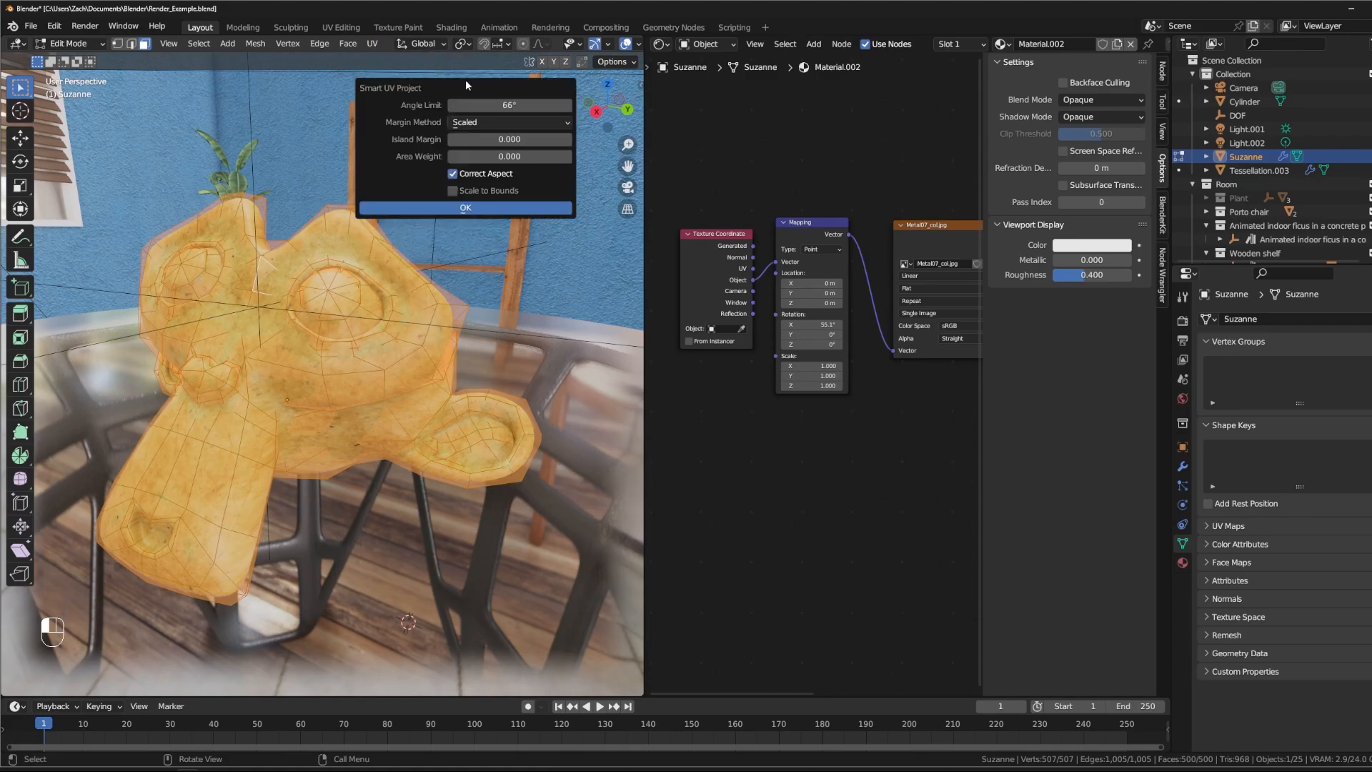
click(476, 207)
- Link the UV output to the Mapping node's Vector input, return to Object Mode and inspect Suzanne for texture seams
click(789, 455)
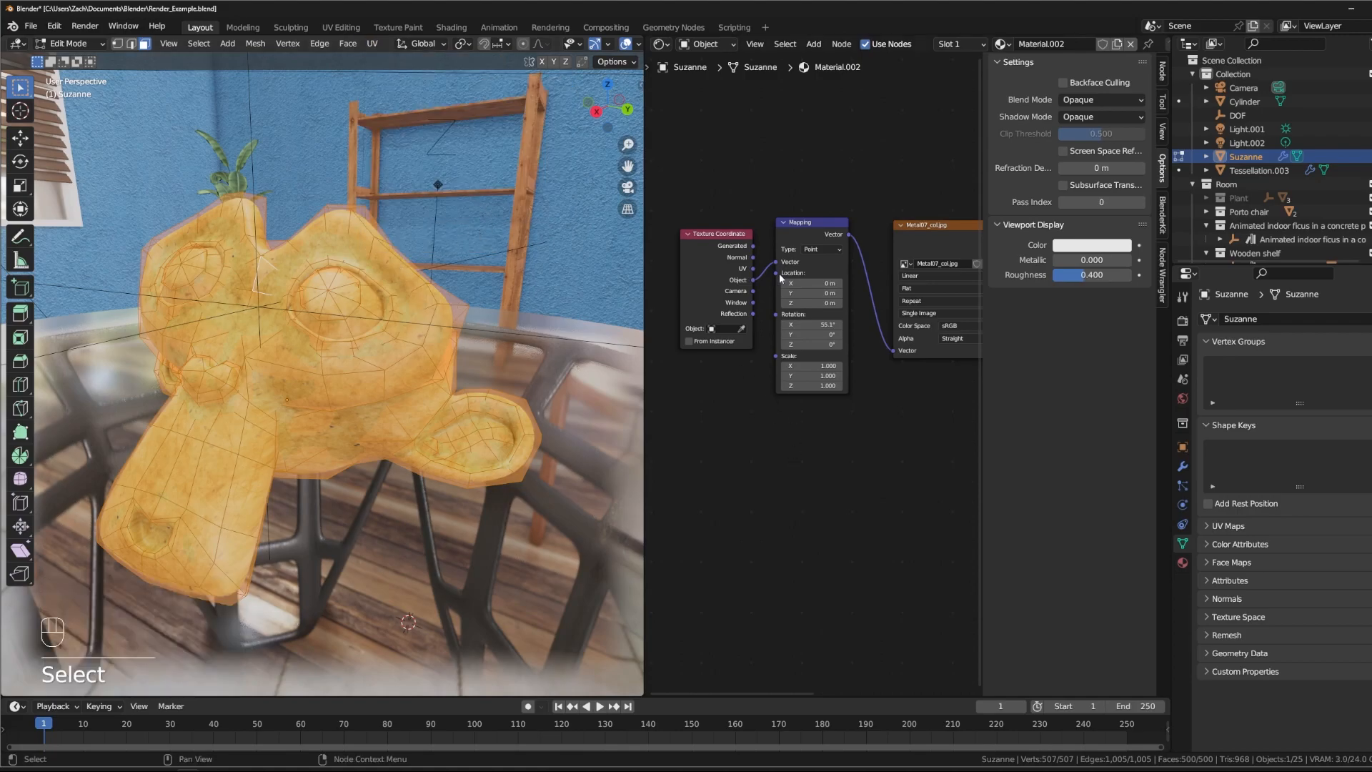
drag(757, 271, 754, 269)
key(Tab)
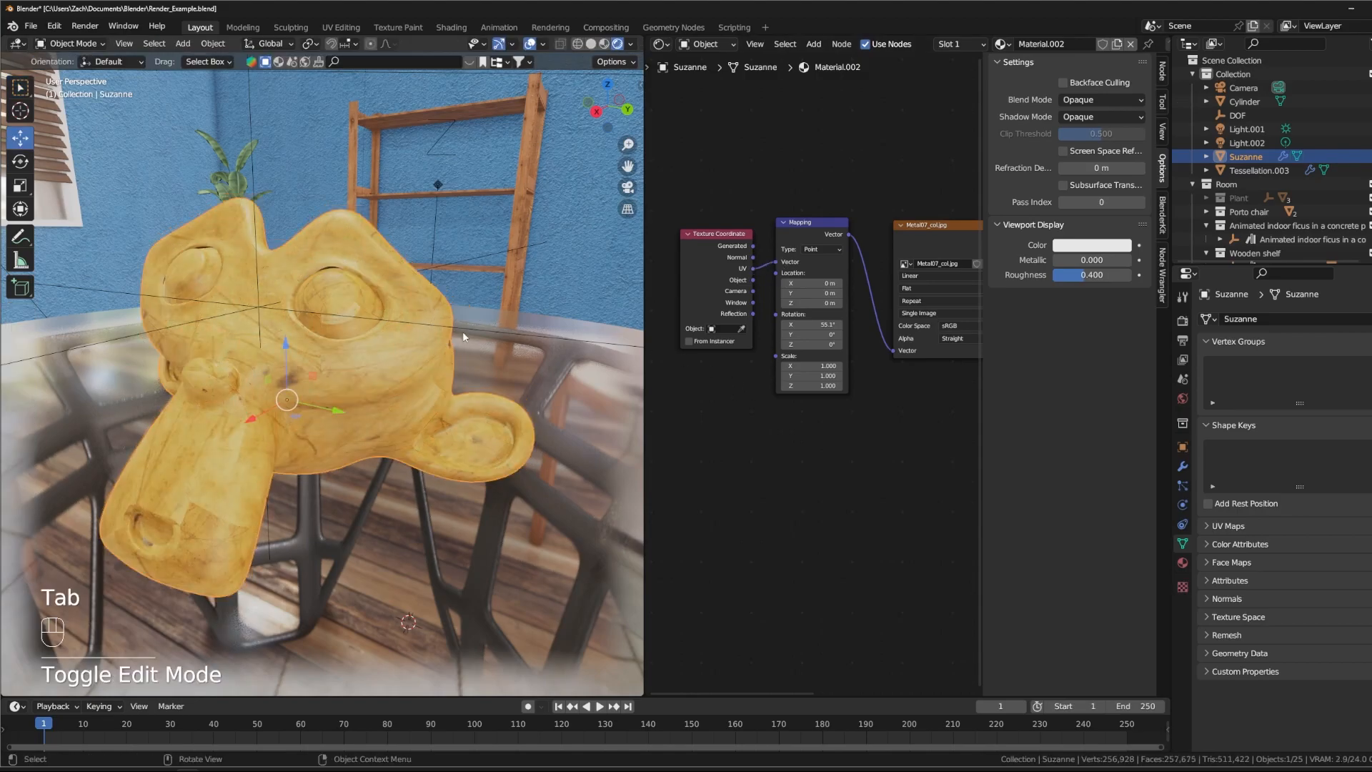
middle_drag(413, 403, 319, 569)
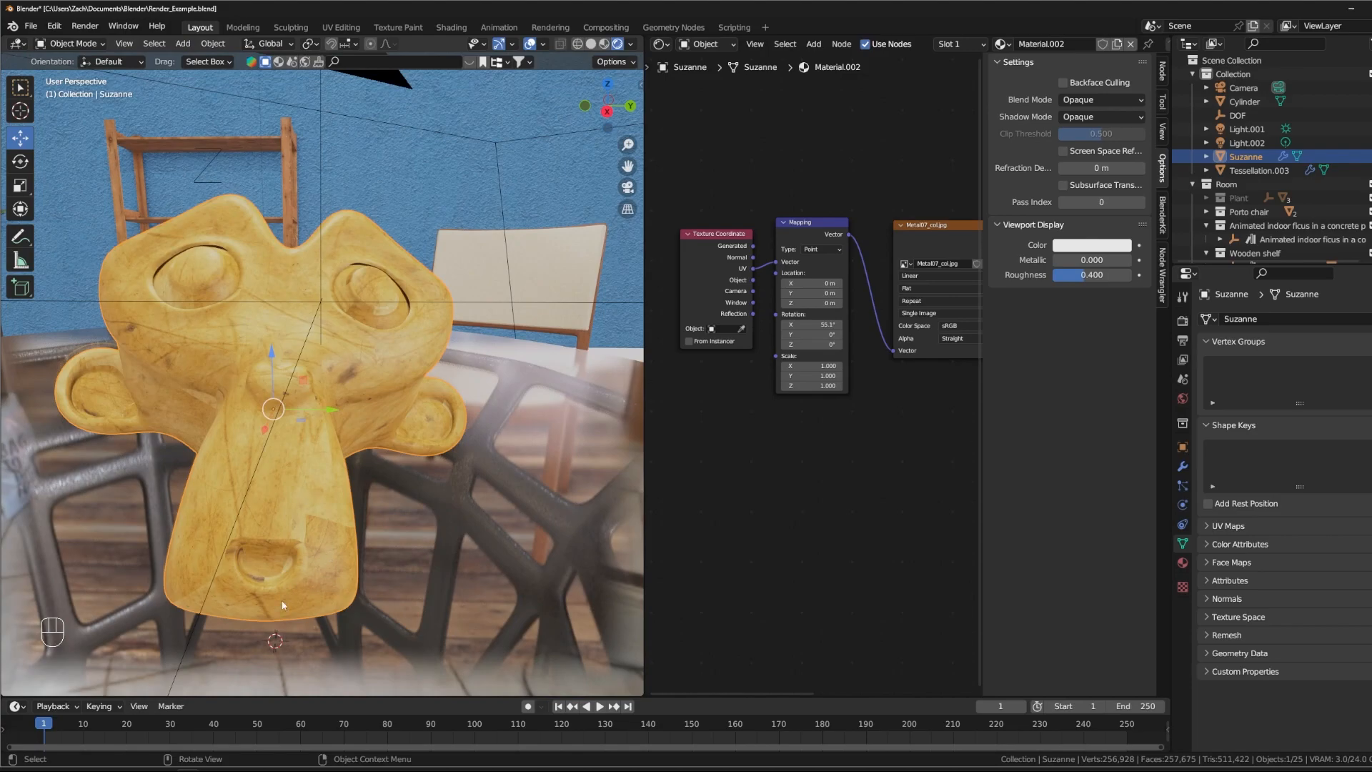
middle_drag(333, 512, 204, 409)
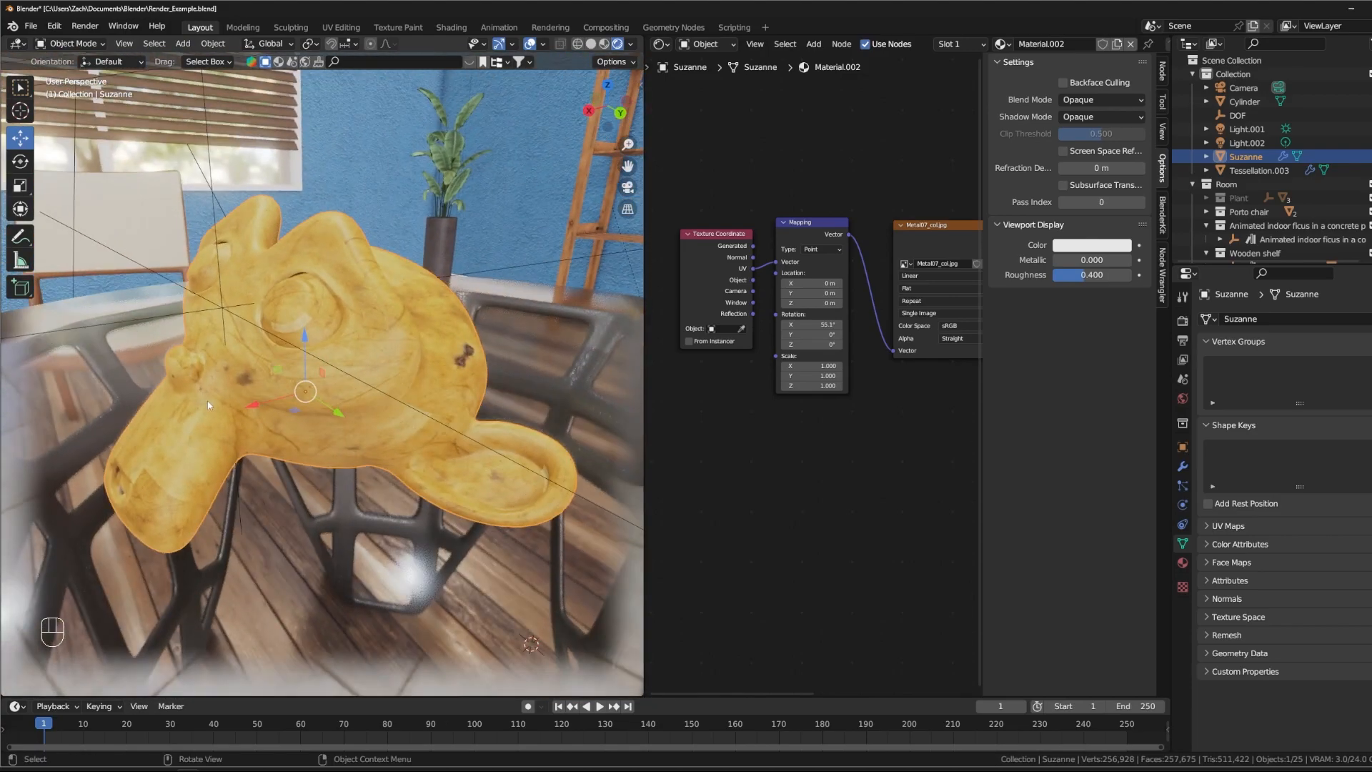
middle_drag(382, 297, 251, 198)
middle_drag(263, 249, 427, 221)
middle_drag(366, 255, 373, 254)
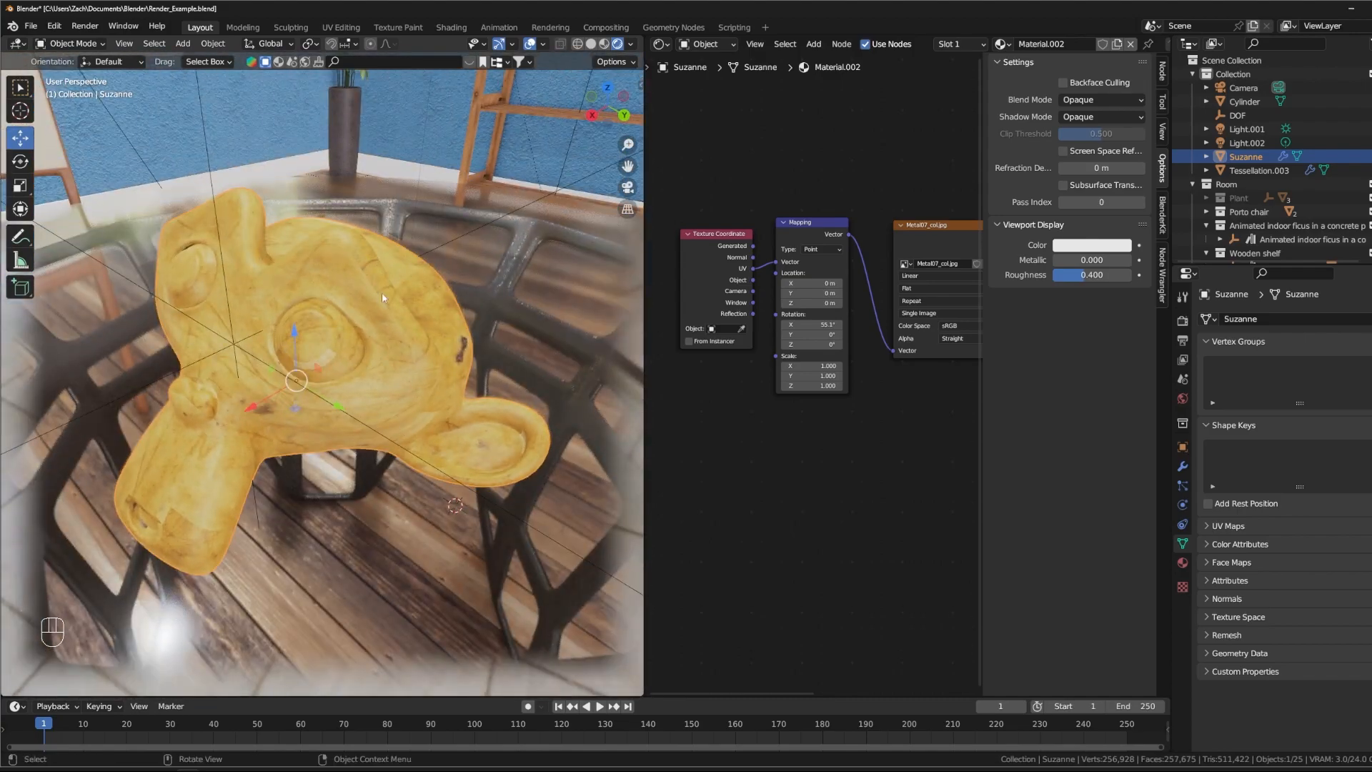
- Undo the UV link and the Smart UV Project unwrap, and return Suzanne to Object Mode
middle_drag(795, 149, 787, 187)
key(ctrl+z)
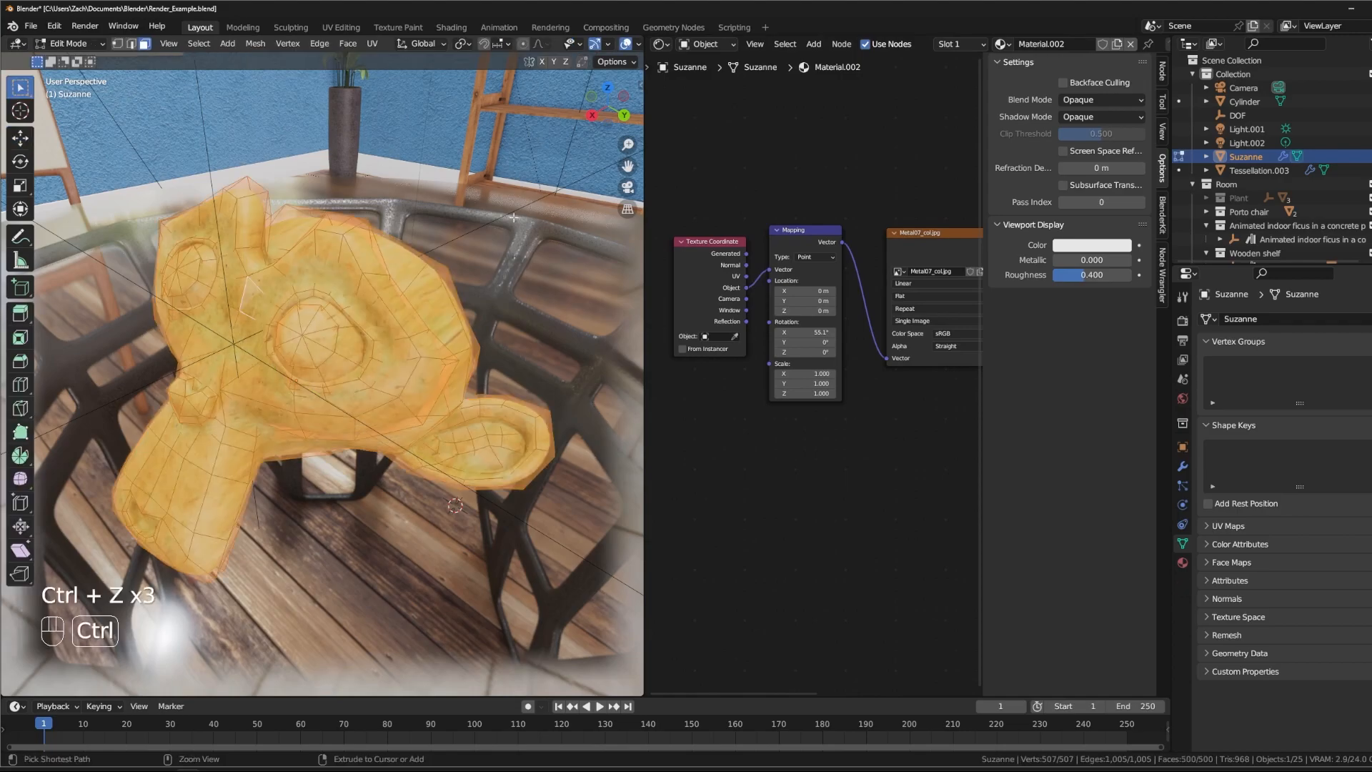
key(ctrl+z)
key(ctrl+z)
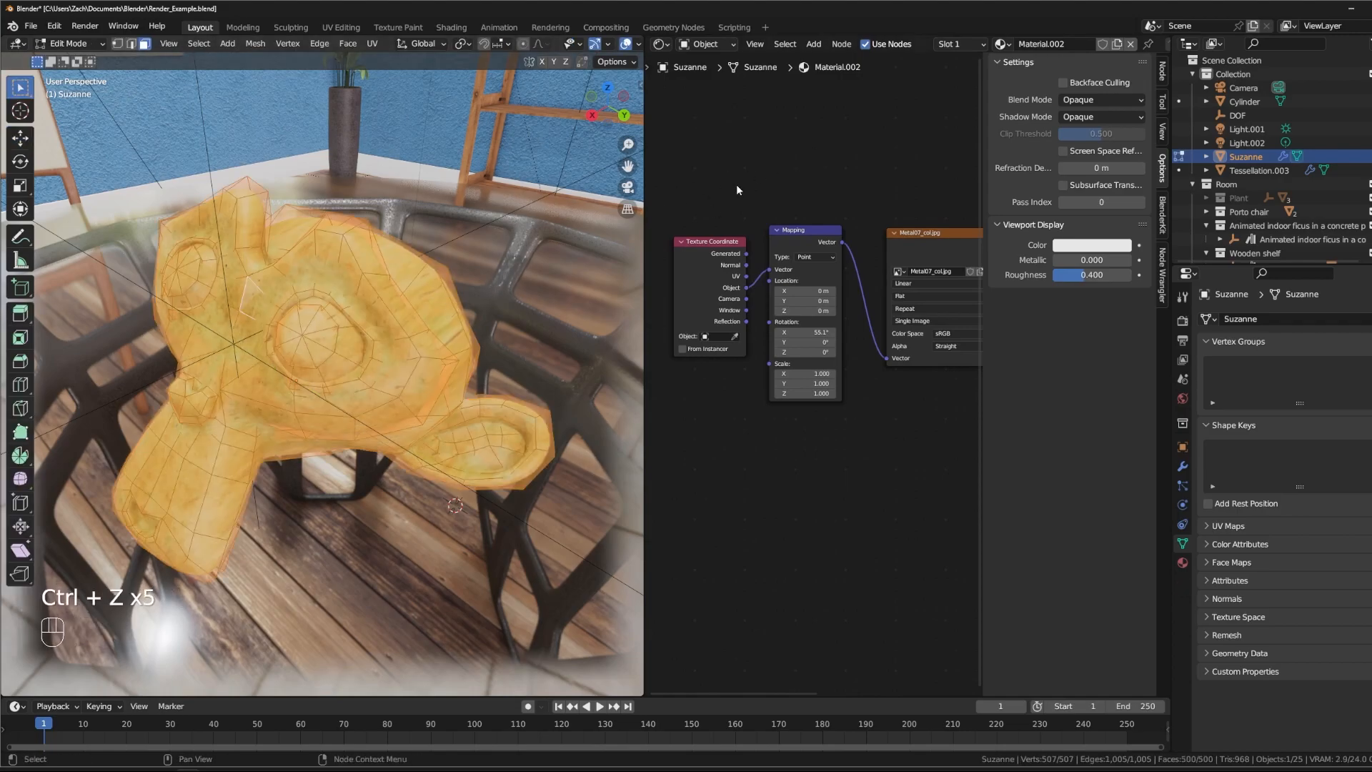
key(Tab)
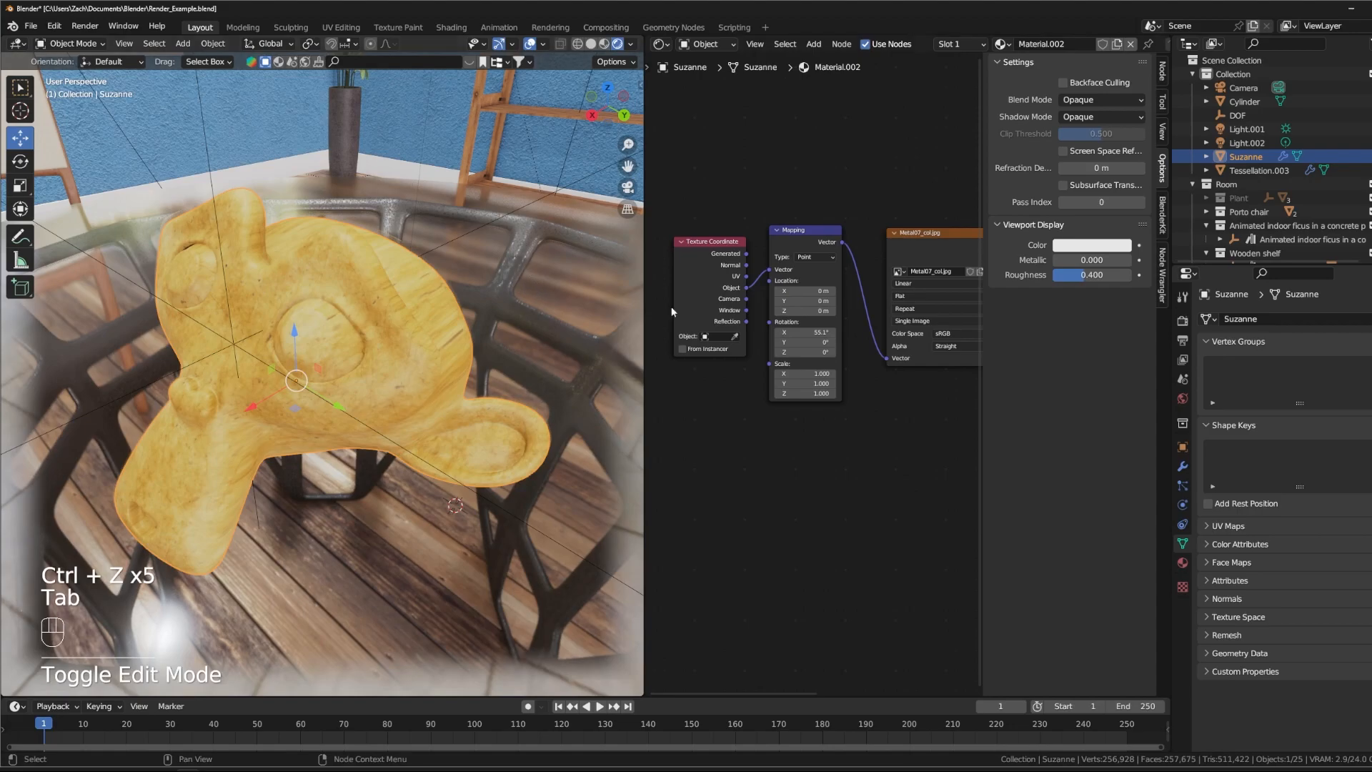
- Connect the UV output to the Mapping node's Vector input, reset its X rotation to 0° and check Suzanne
drag(749, 278, 747, 276)
middle_drag(426, 383, 258, 323)
text(0)
key(Return)
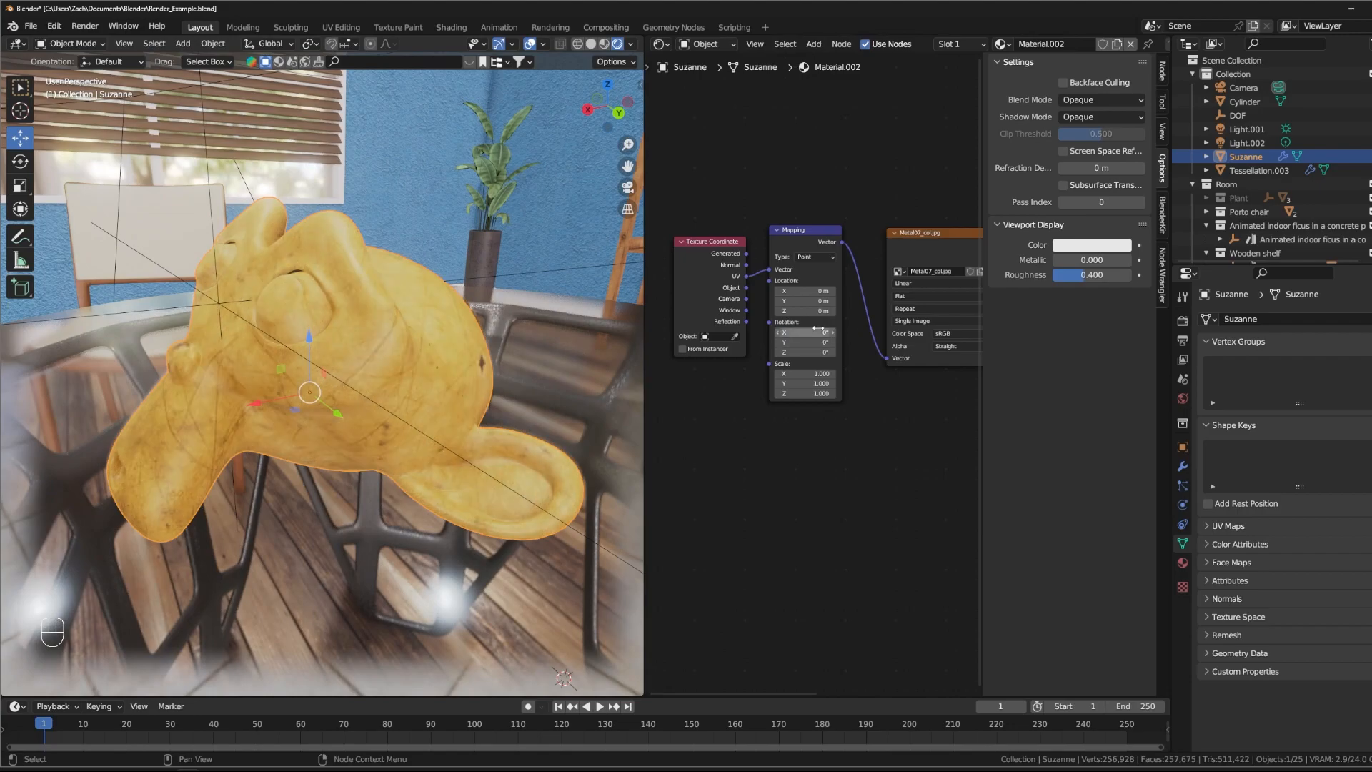
middle_drag(208, 534, 263, 525)
scroll(286, 500, down, 2)
- Move the Texture Coordinate, Mapping and Image Texture nodes farther from the Principled BSDF, widening the gaps between them
middle_drag(845, 434, 762, 444)
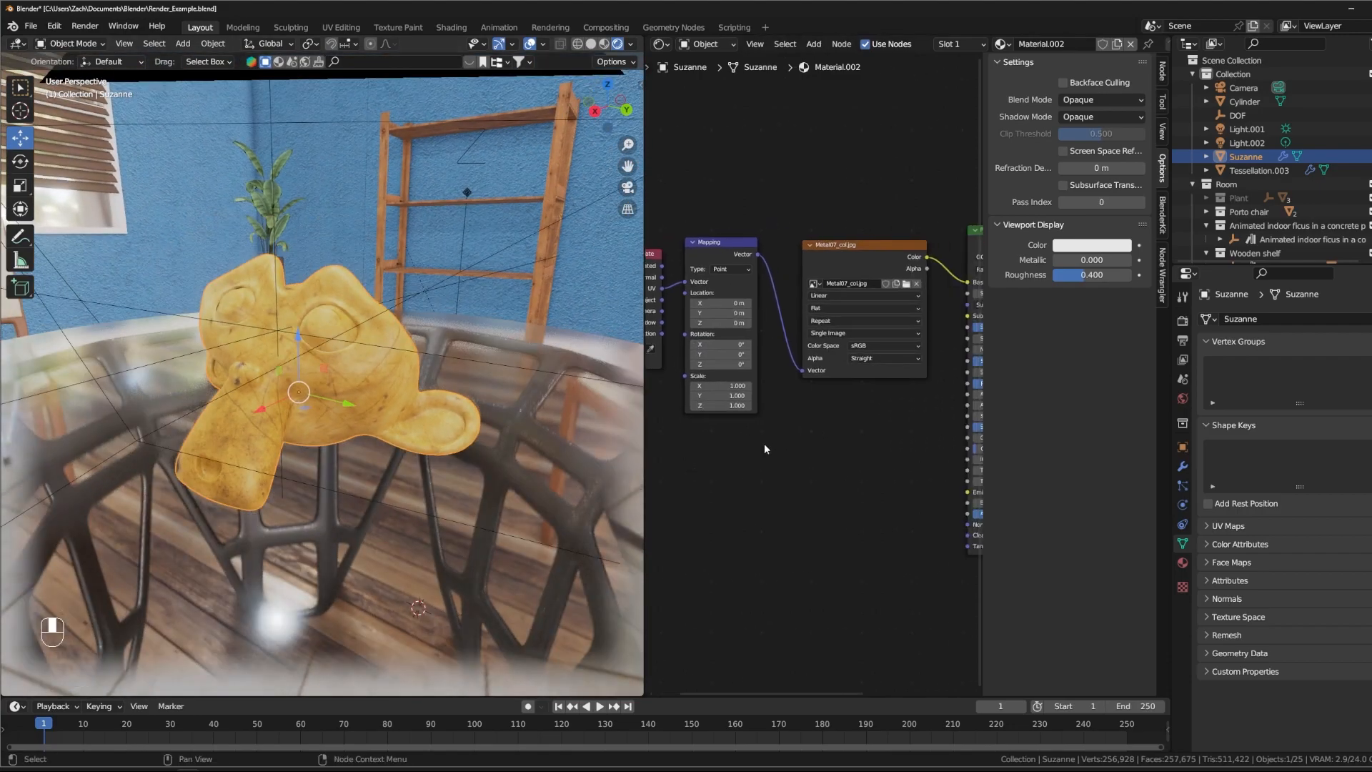
middle_drag(848, 467, 767, 464)
scroll(752, 382, down, 2)
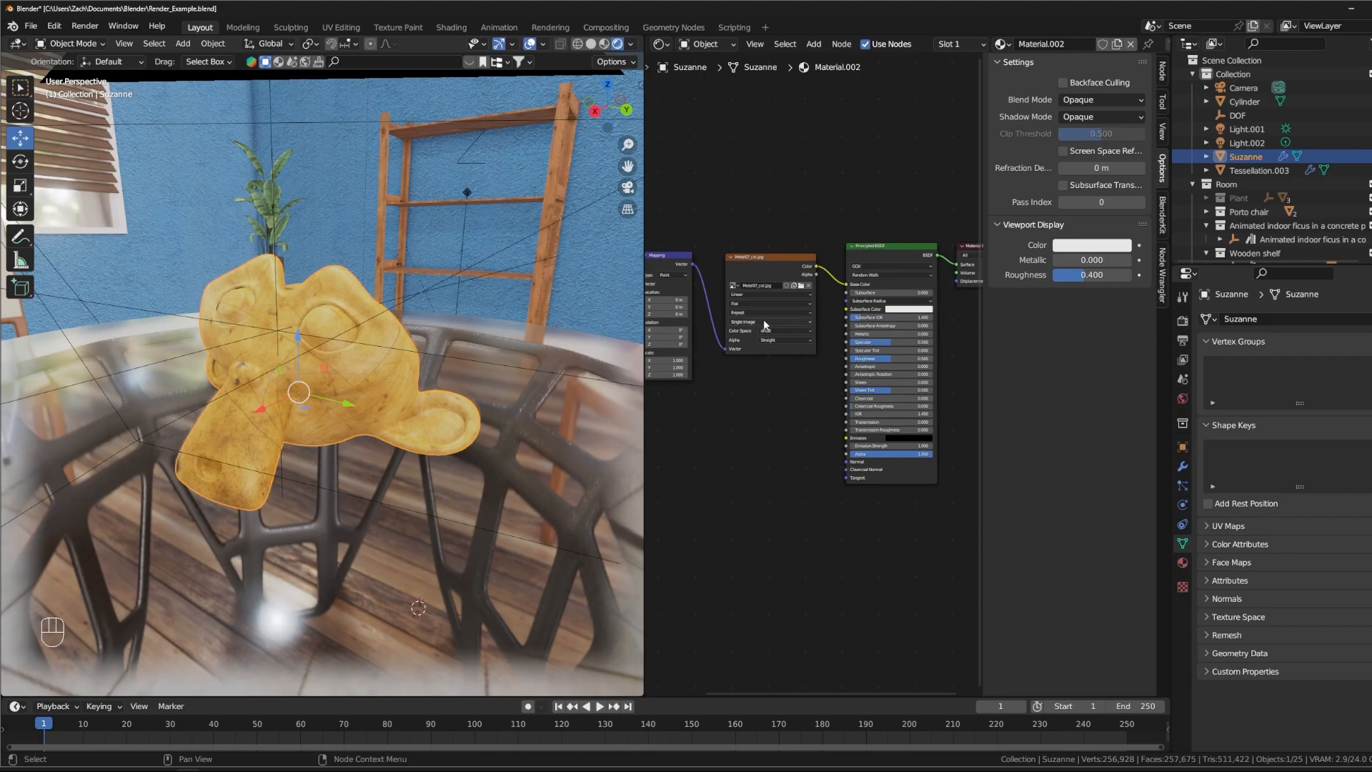
scroll(846, 439, up, 2)
middle_drag(726, 437, 844, 366)
scroll(861, 388, down, 3)
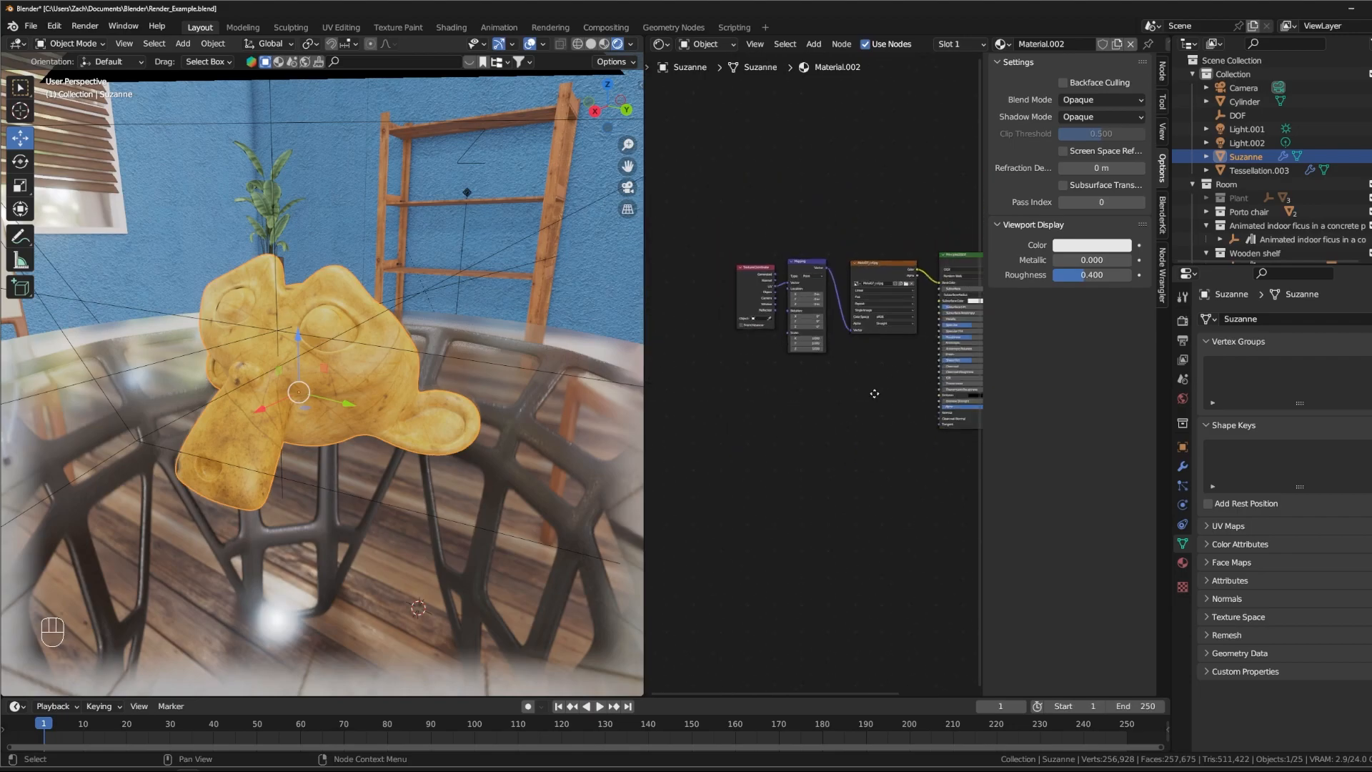
drag(766, 261, 696, 241)
drag(818, 259, 755, 242)
middle_drag(833, 361, 764, 339)
drag(818, 246, 779, 224)
- Duplicate the Metal07_col.jpg Image Texture node twice, stacking both copies below the original
key(shift+d)
click(786, 356)
key(shift+d)
click(786, 427)
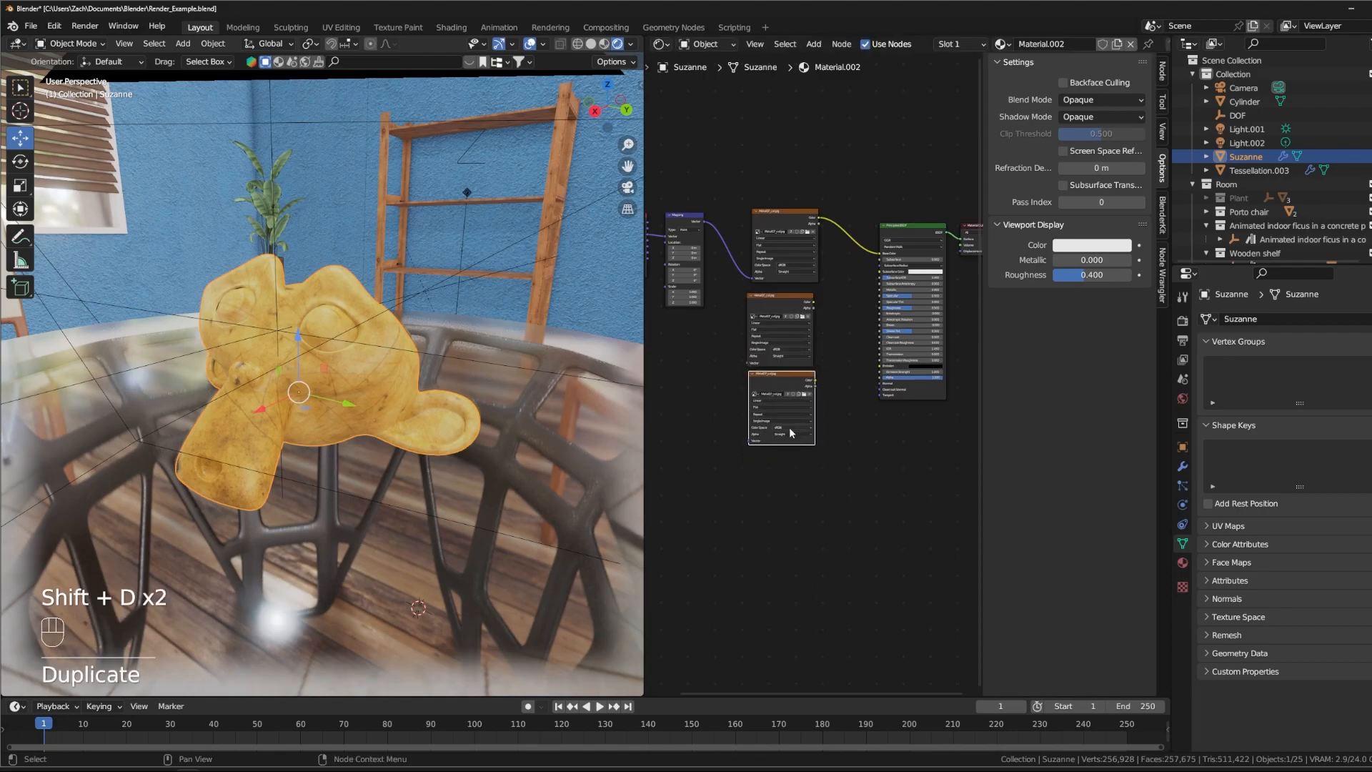
- Replace the image in the middle Image Texture node with Metal07_met.jpg
scroll(824, 309, up, 3)
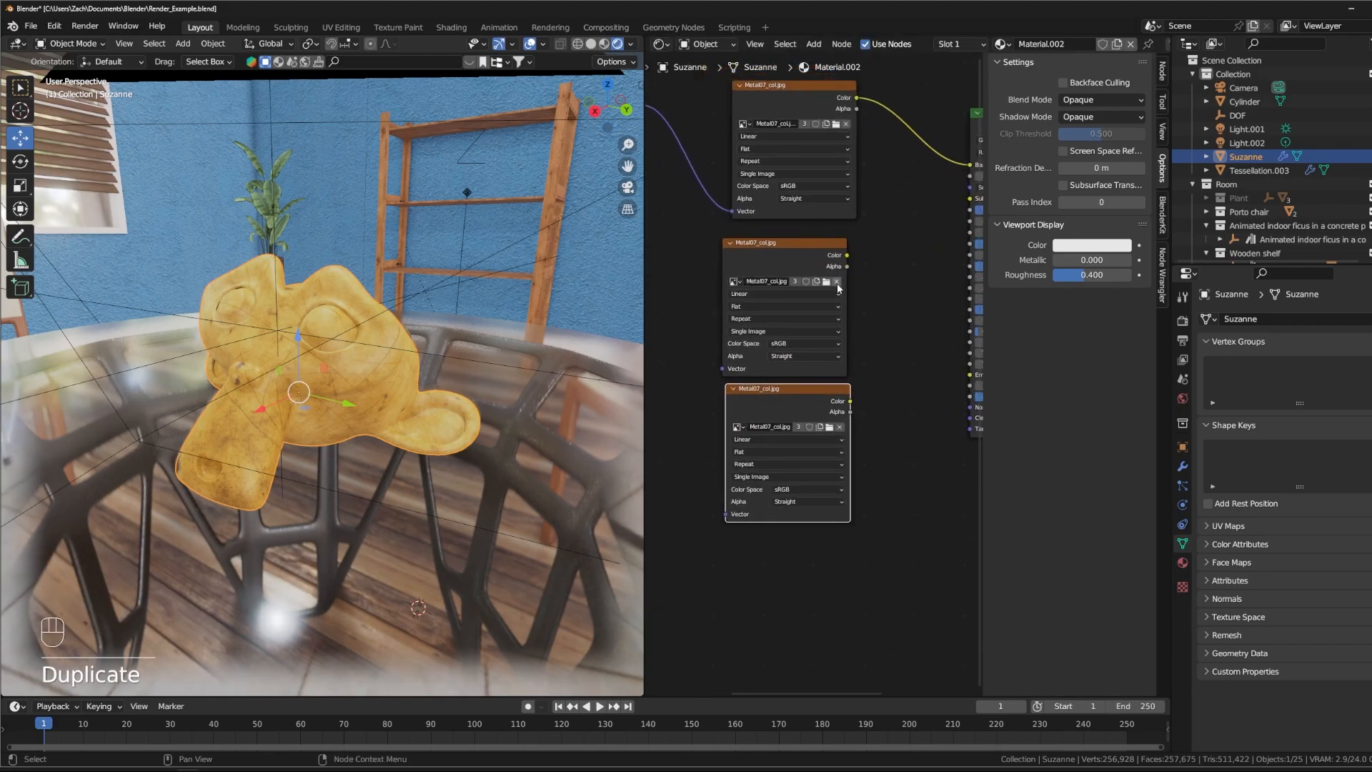
click(837, 282)
click(819, 281)
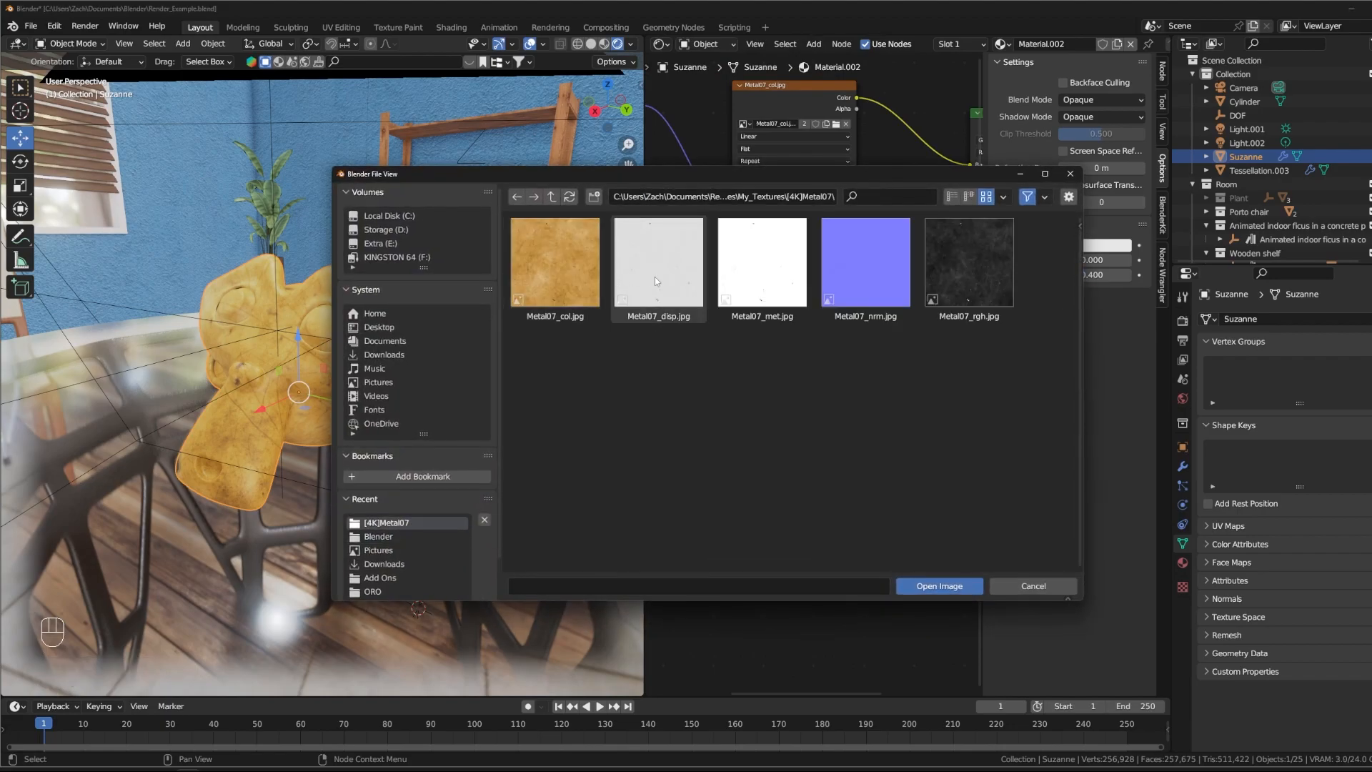
click(775, 271)
click(942, 588)
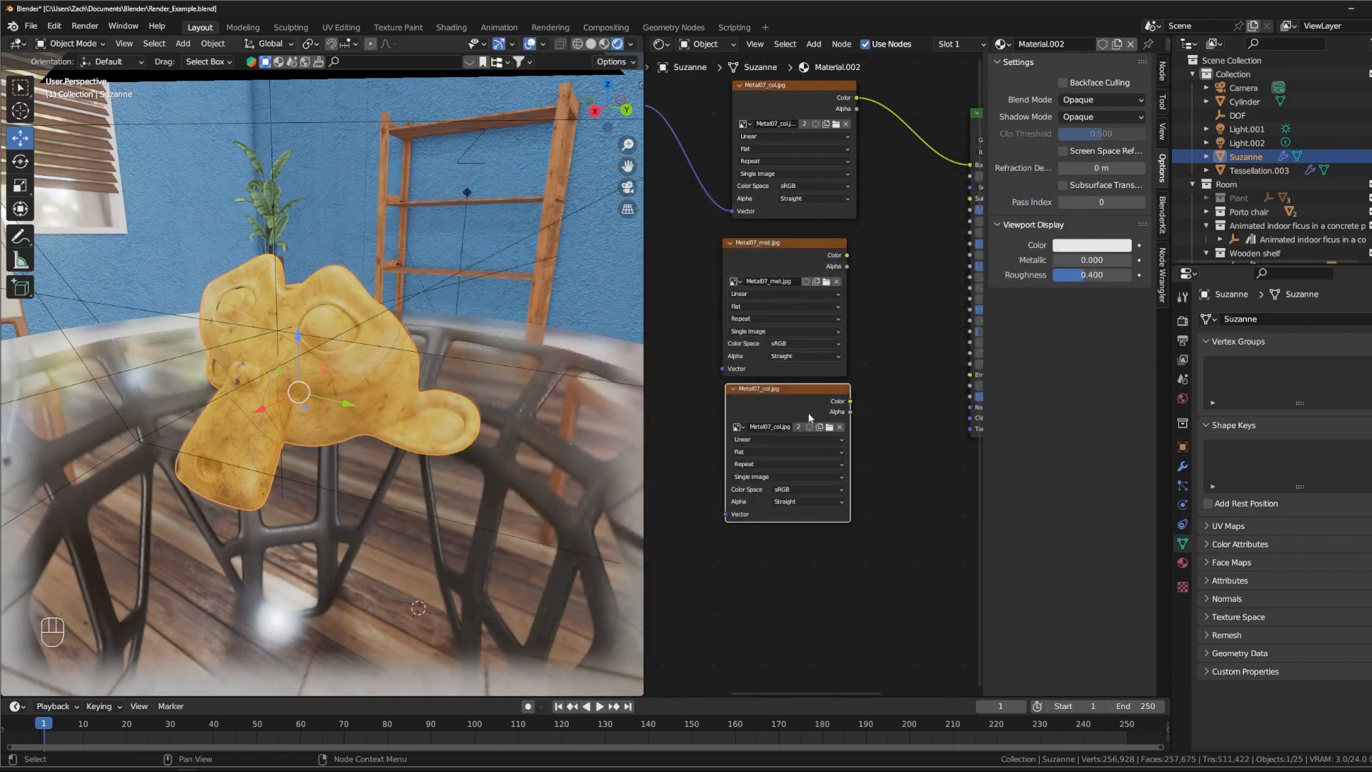
- Load Metal07_nrm.jpg into the lowest Image Texture node
click(829, 426)
click(880, 273)
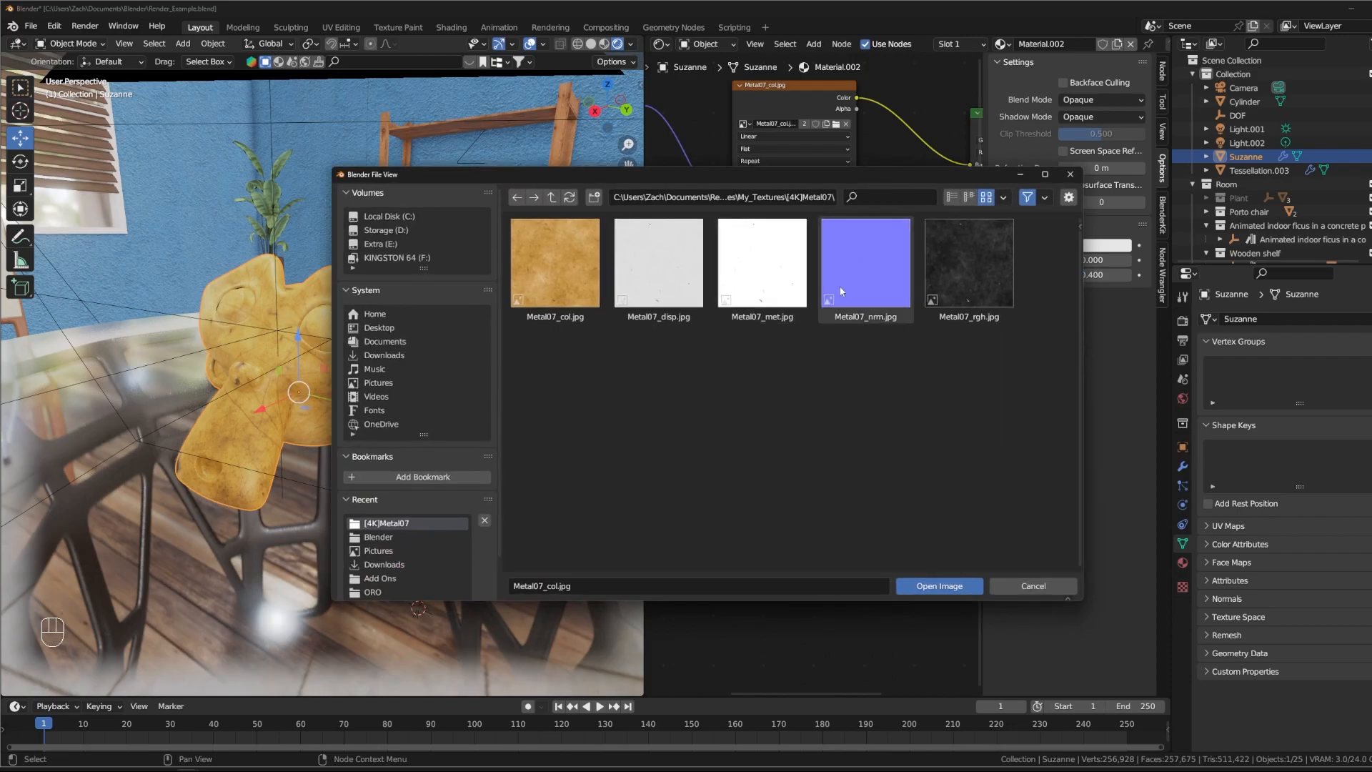
click(947, 587)
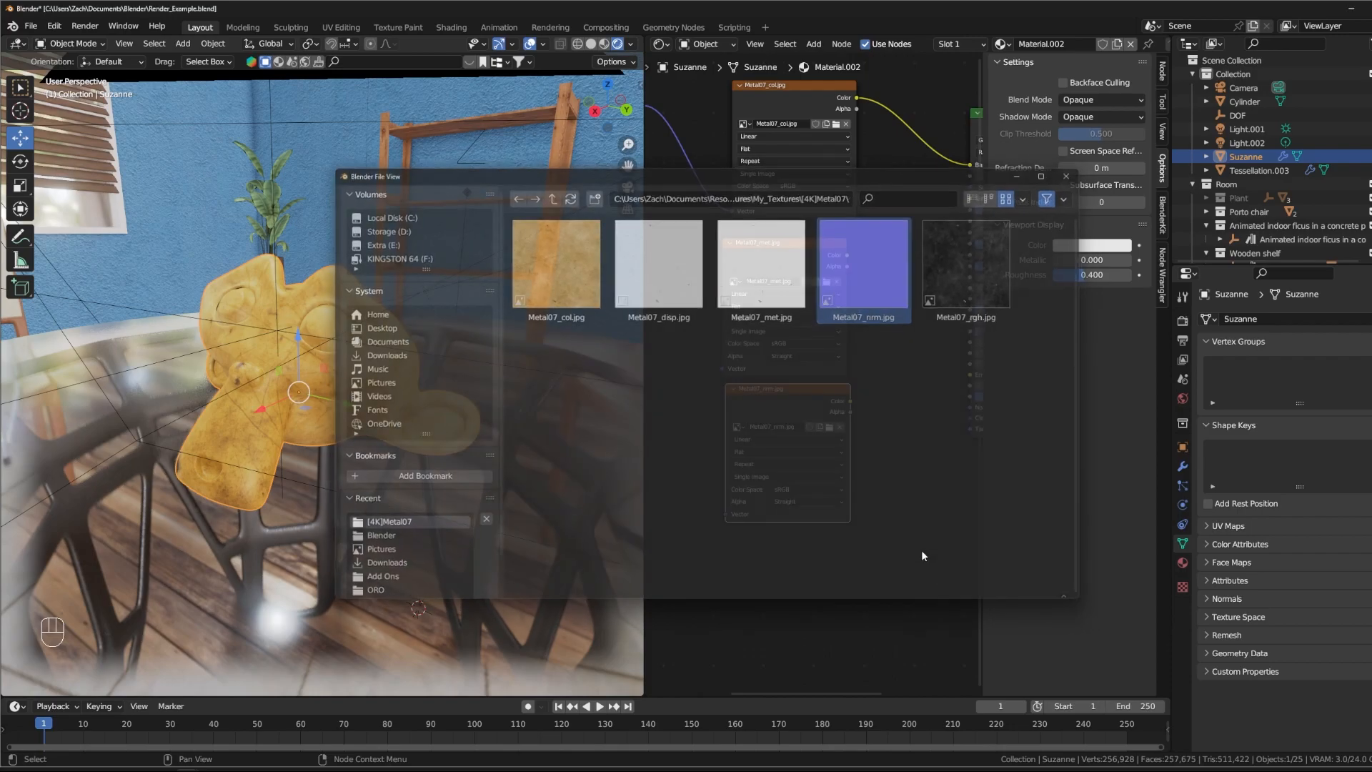
- Duplicate the Metal07_nrm.jpg Image Texture node below the original and load Metal07_rgh.jpg into the copy
key(shift+d)
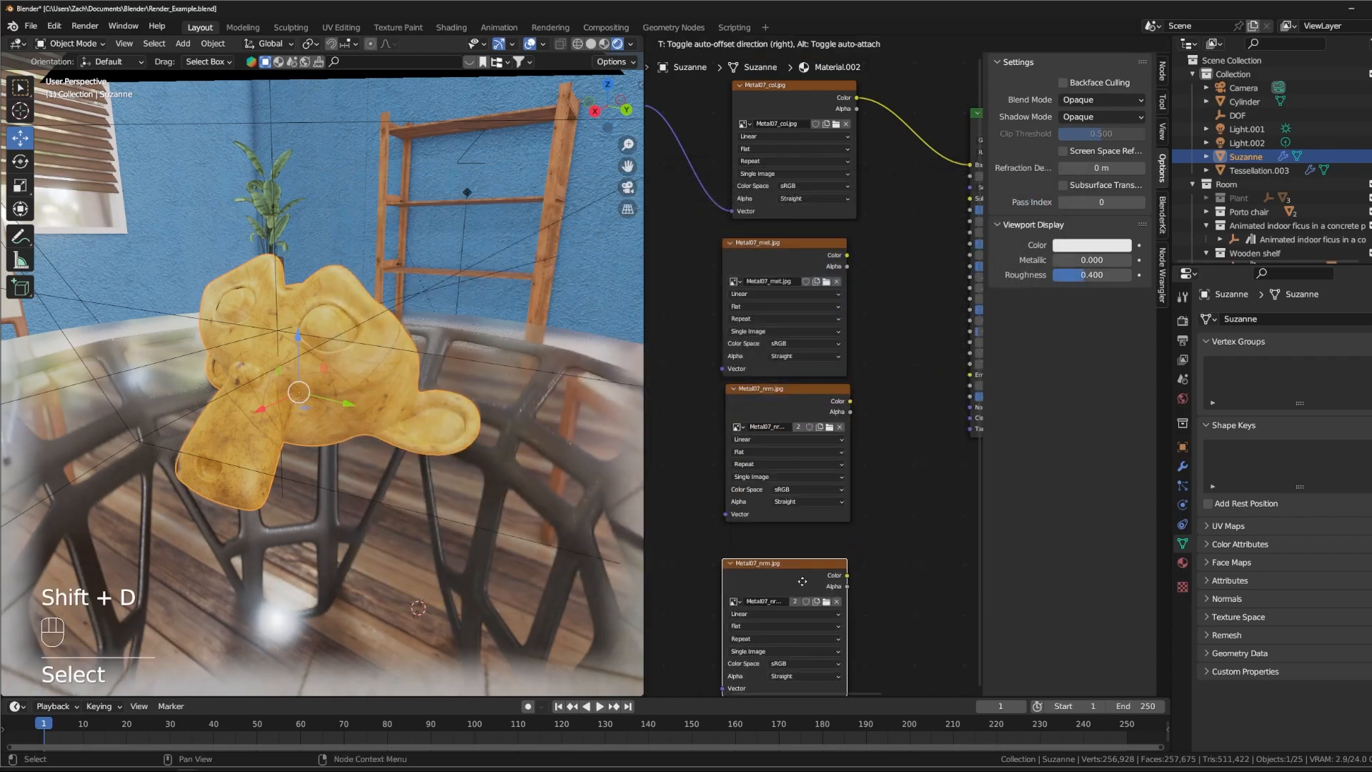
click(810, 565)
click(826, 580)
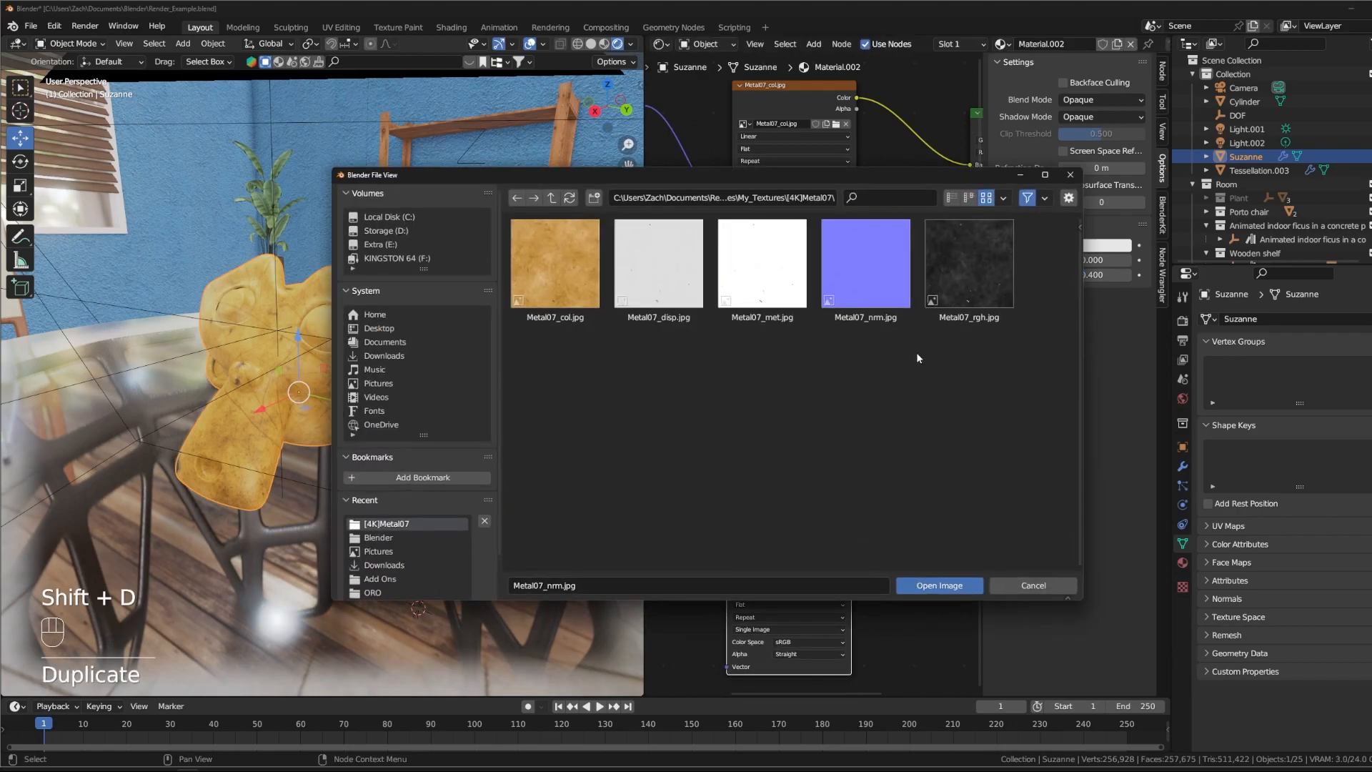
click(940, 586)
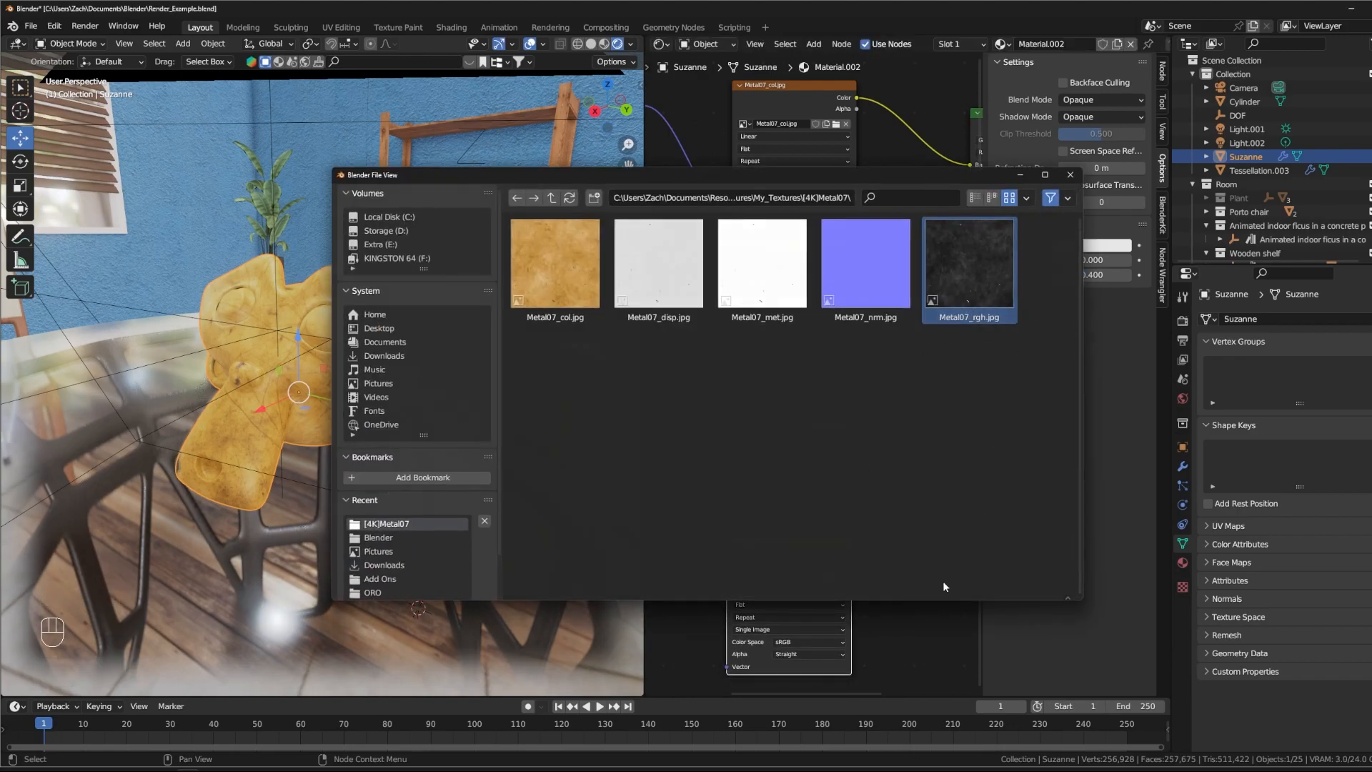
- Rearrange the Image Texture nodes so Metal07_rgh.jpg sits directly below the colour map, above the metallic and normal maps
drag(820, 536, 742, 289)
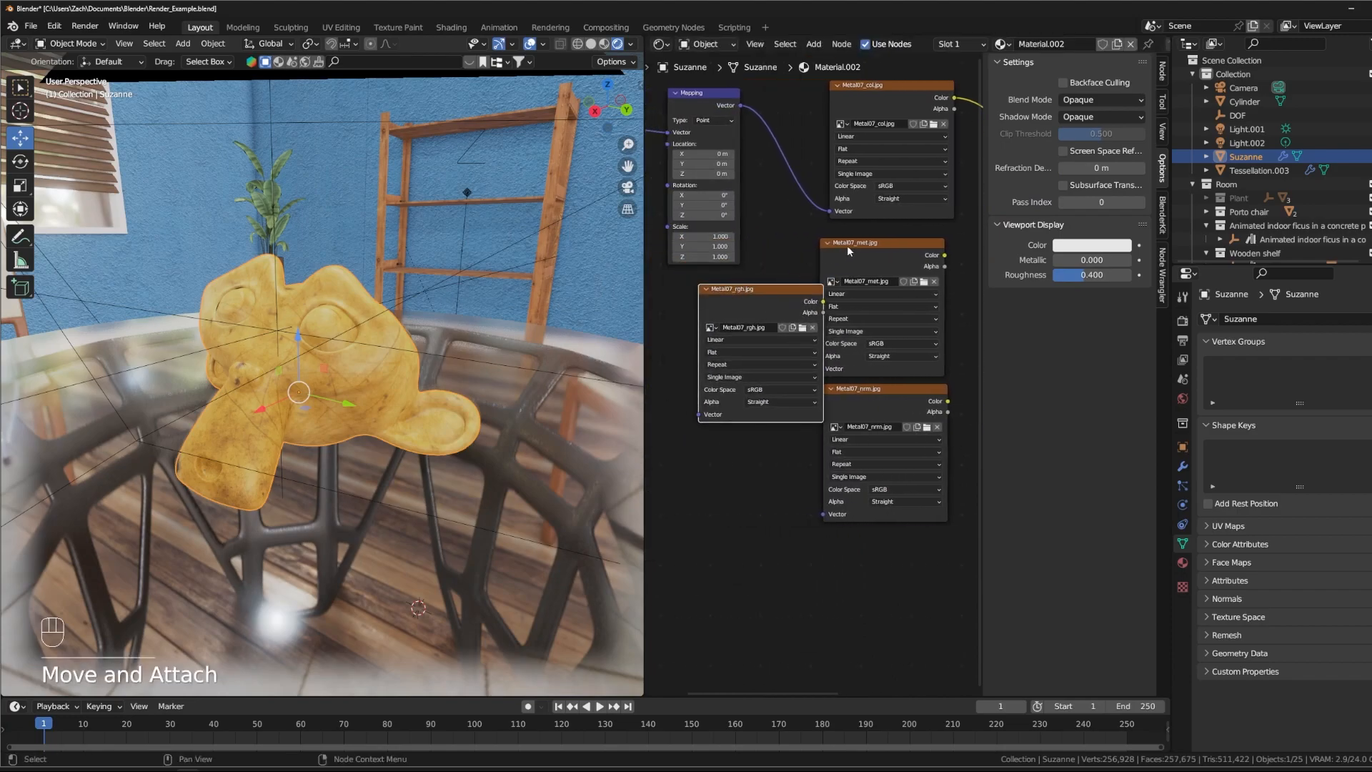
drag(876, 404, 878, 569)
drag(889, 255, 901, 428)
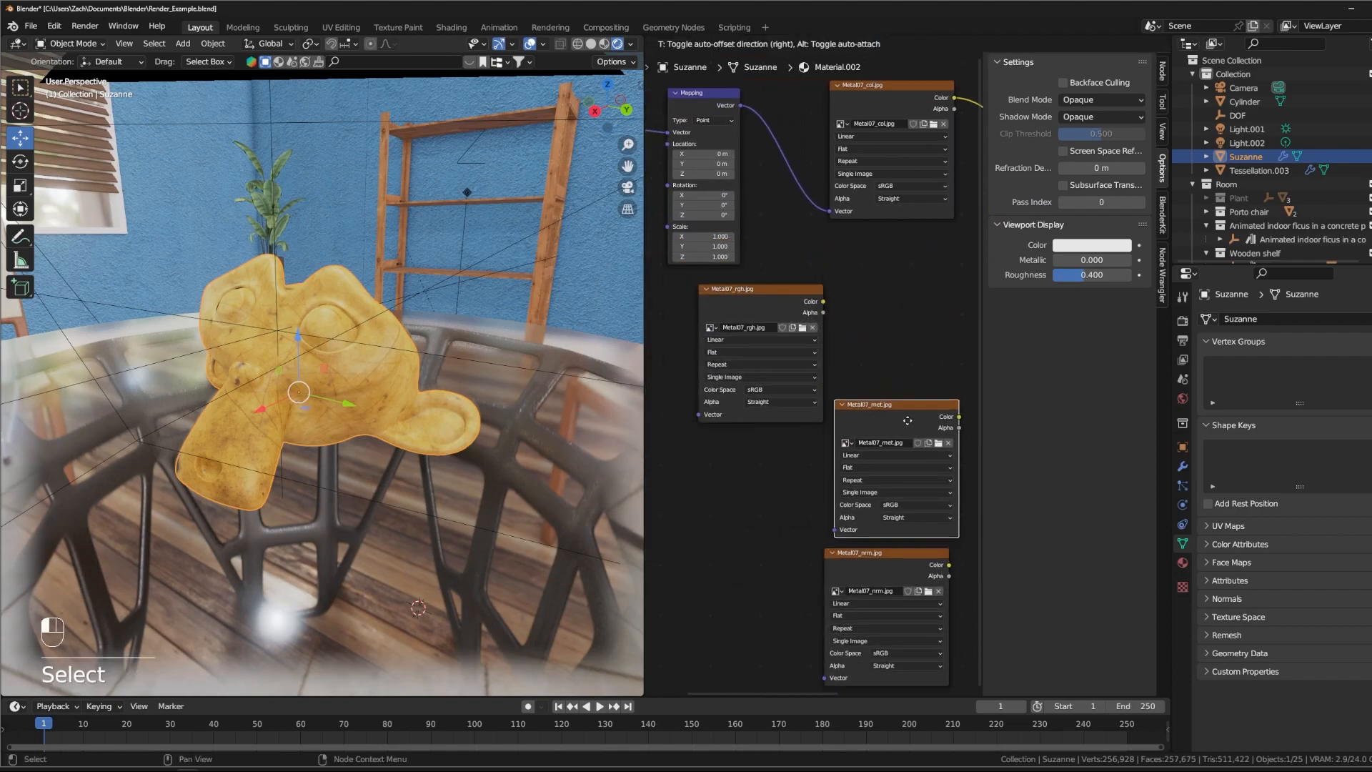
drag(769, 288, 907, 237)
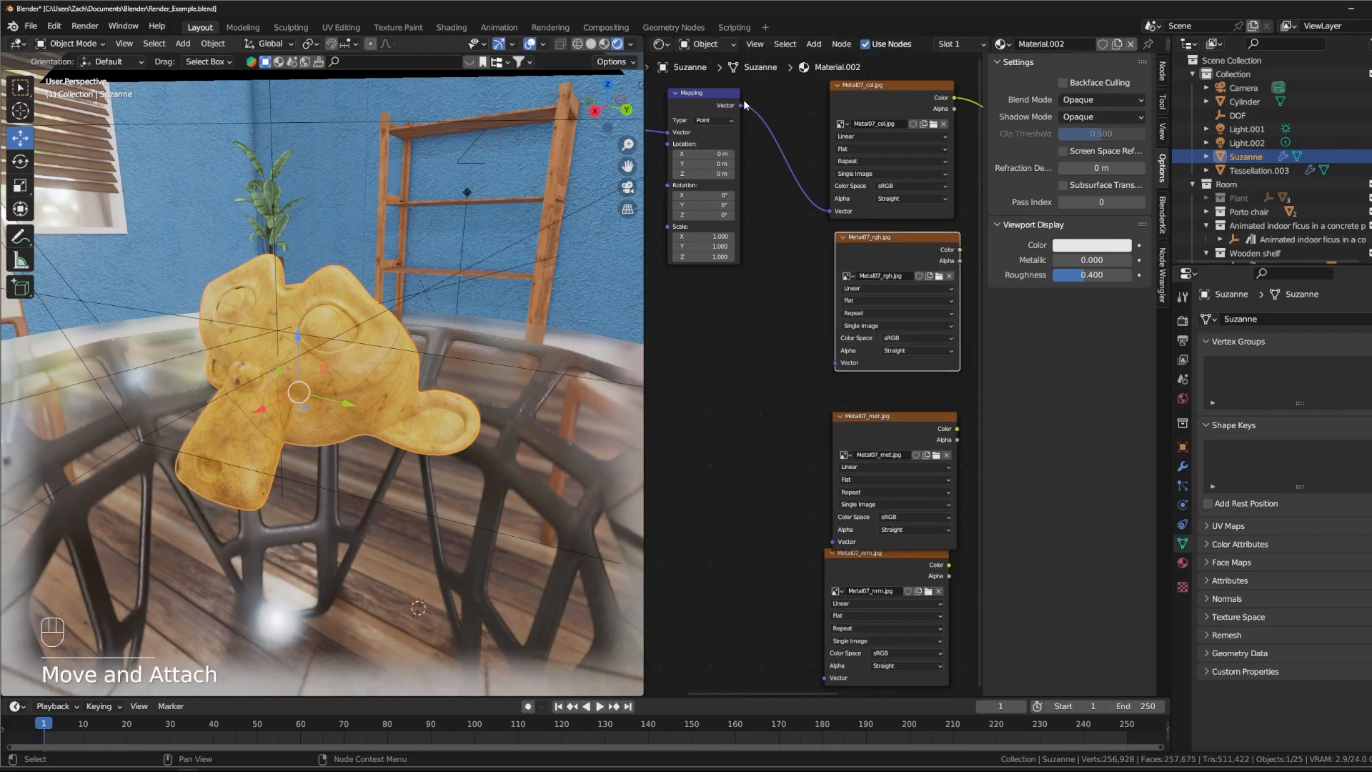
- Connect the Mapping node's Vector output to the Vector inputs of the Metal07_rgh.jpg and Metal07_met.jpg nodes
drag(740, 106, 833, 363)
drag(741, 106, 843, 532)
drag(886, 416, 886, 373)
drag(741, 105, 832, 501)
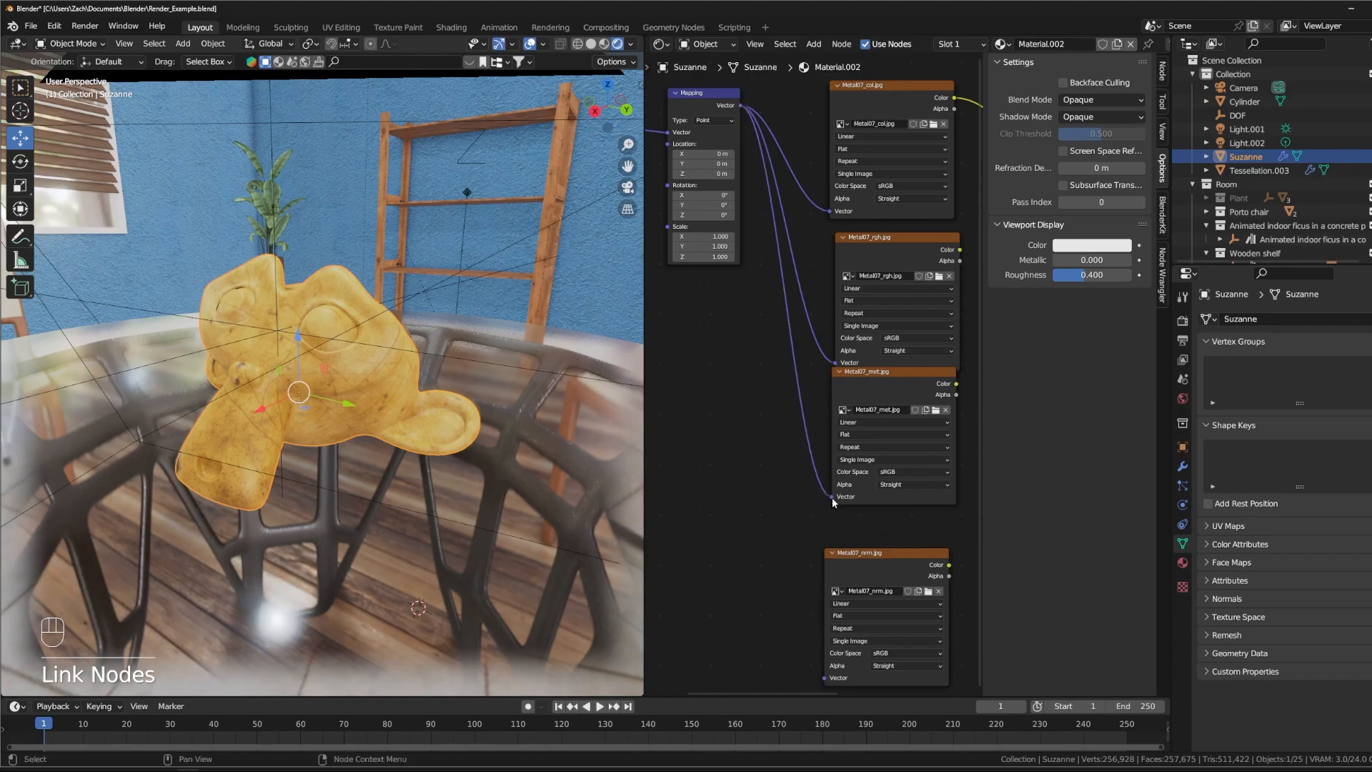
- Collapse the Metal07_met.jpg and Metal07_rgh.jpg nodes, shifting the metallic node slightly down
click(839, 371)
drag(852, 374, 852, 402)
click(841, 238)
click(844, 239)
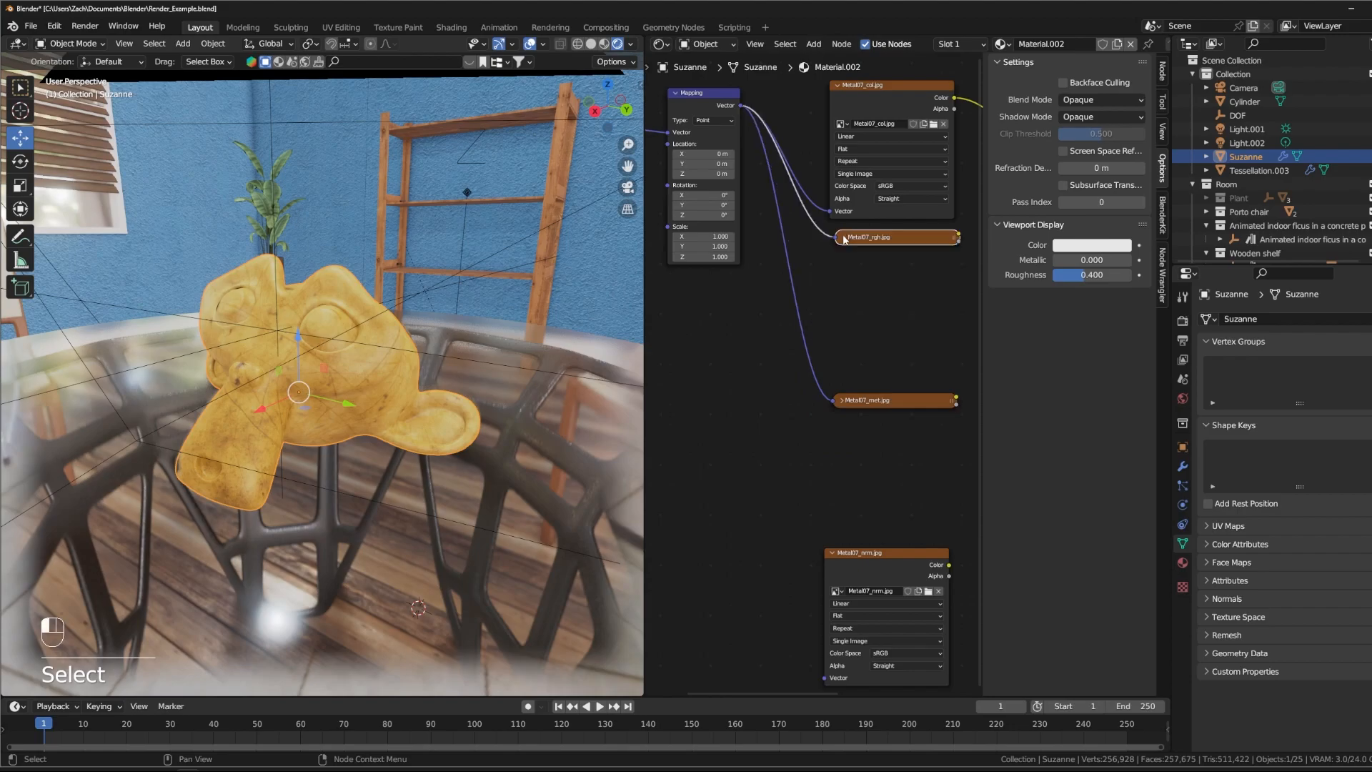
- Move the Metal07_nrm.jpg node up beneath the metallic node, link its Vector input to Mapping, and collapse it
drag(882, 556, 874, 443)
click(845, 443)
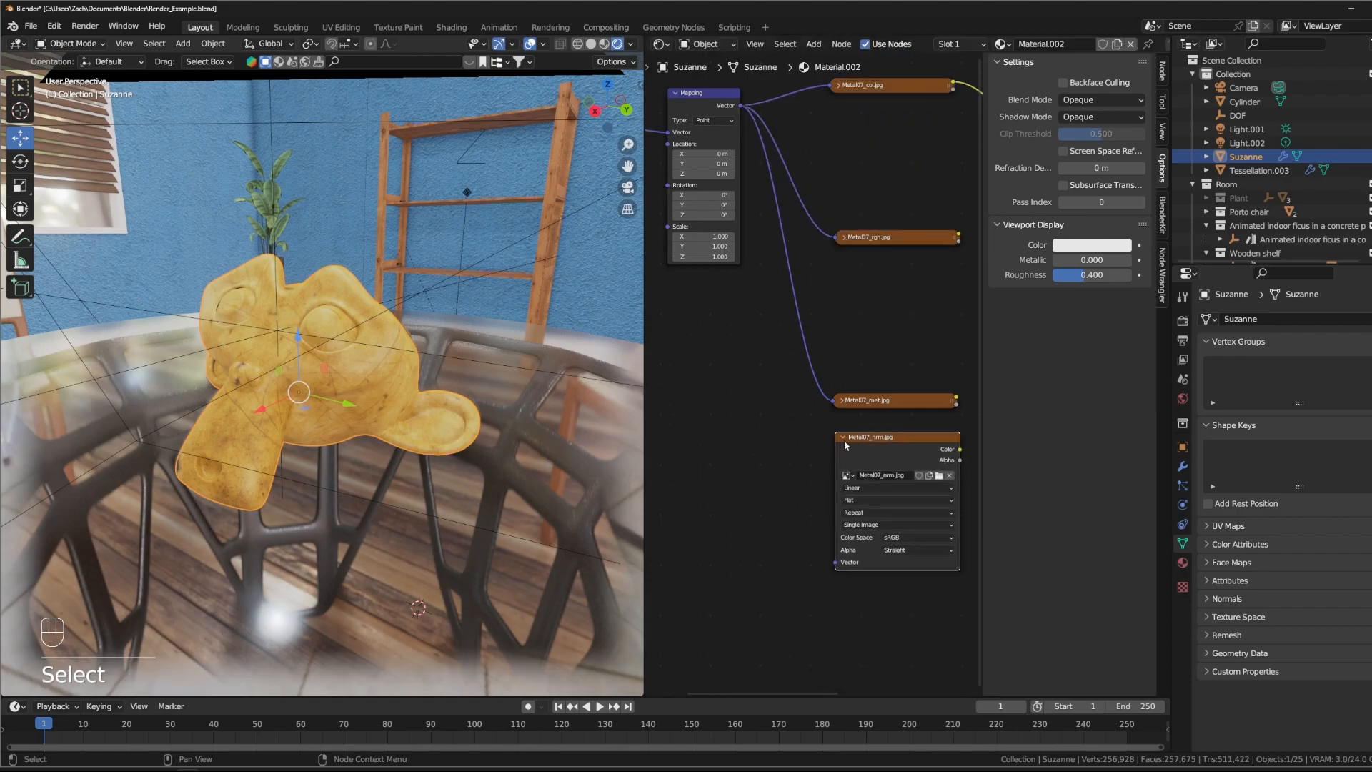
drag(835, 563, 741, 106)
click(839, 436)
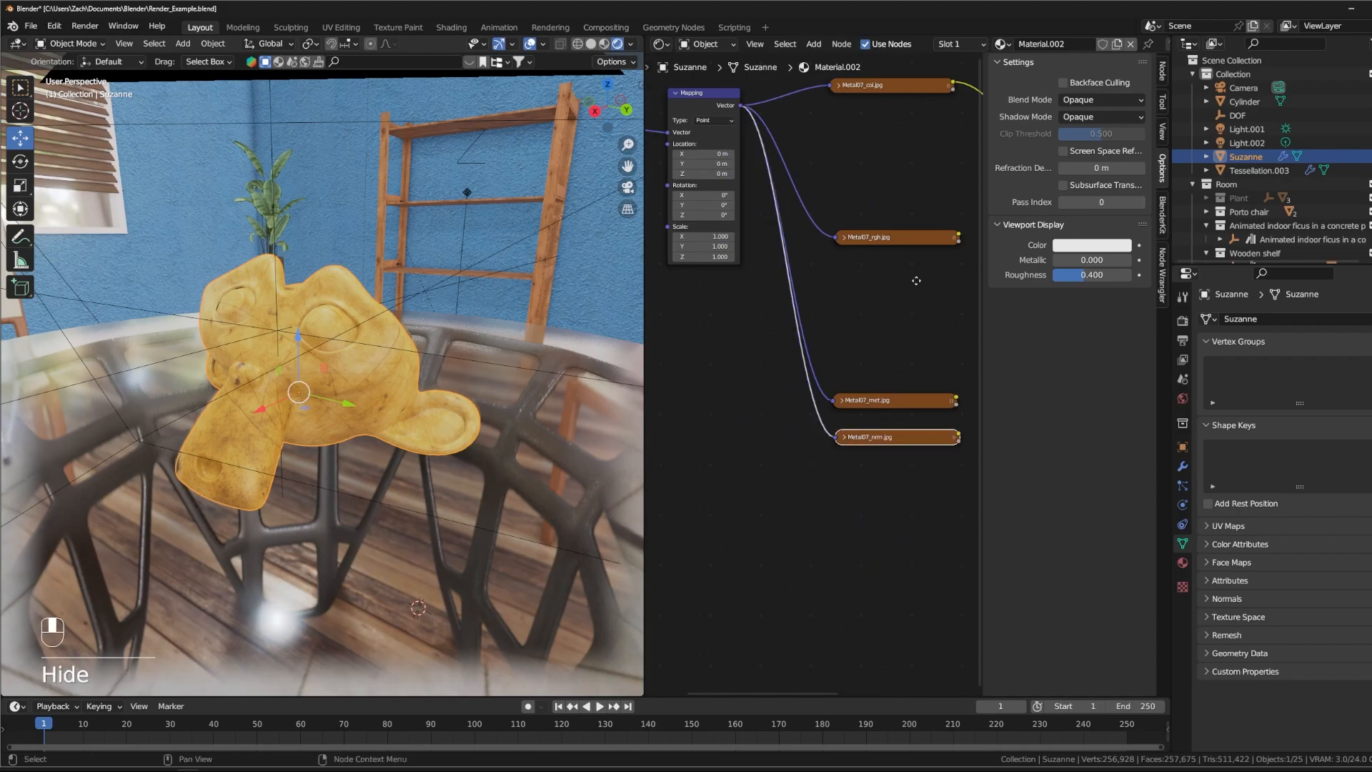
- Connect the Metal07_rgh.jpg colour to Roughness and the Metal07_met.jpg colour to Metallic on the Principled BSDF
middle_drag(913, 279, 747, 357)
drag(785, 312, 892, 343)
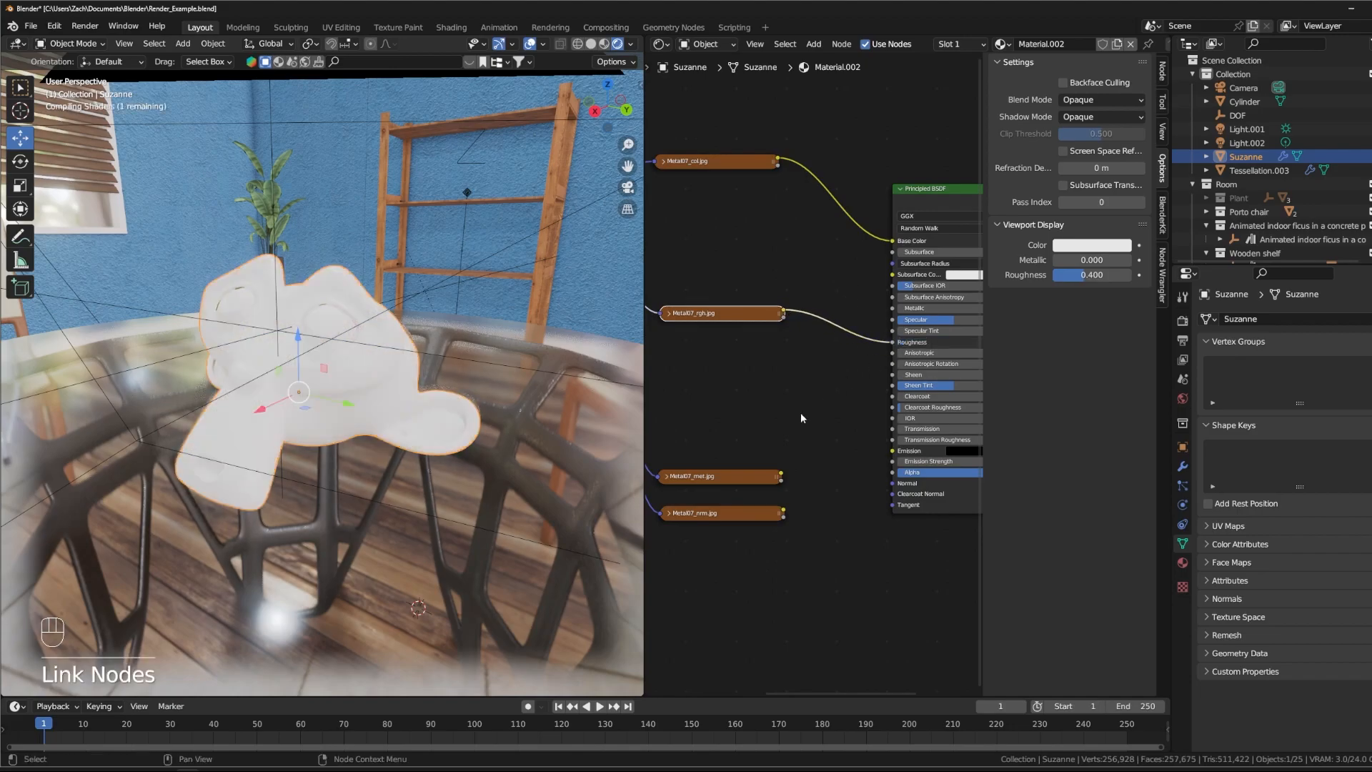
drag(730, 478, 892, 308)
drag(721, 512, 736, 401)
click(778, 496)
drag(778, 496, 796, 482)
key(shift+a)
mouse_move(799, 486)
key(n)
key(o)
key(Escape)
- Add a Normal Map node between the Metal07_nrm.jpg node and the Principled BSDF
key(shift+a)
text(s)
text(norma)
key(Down)
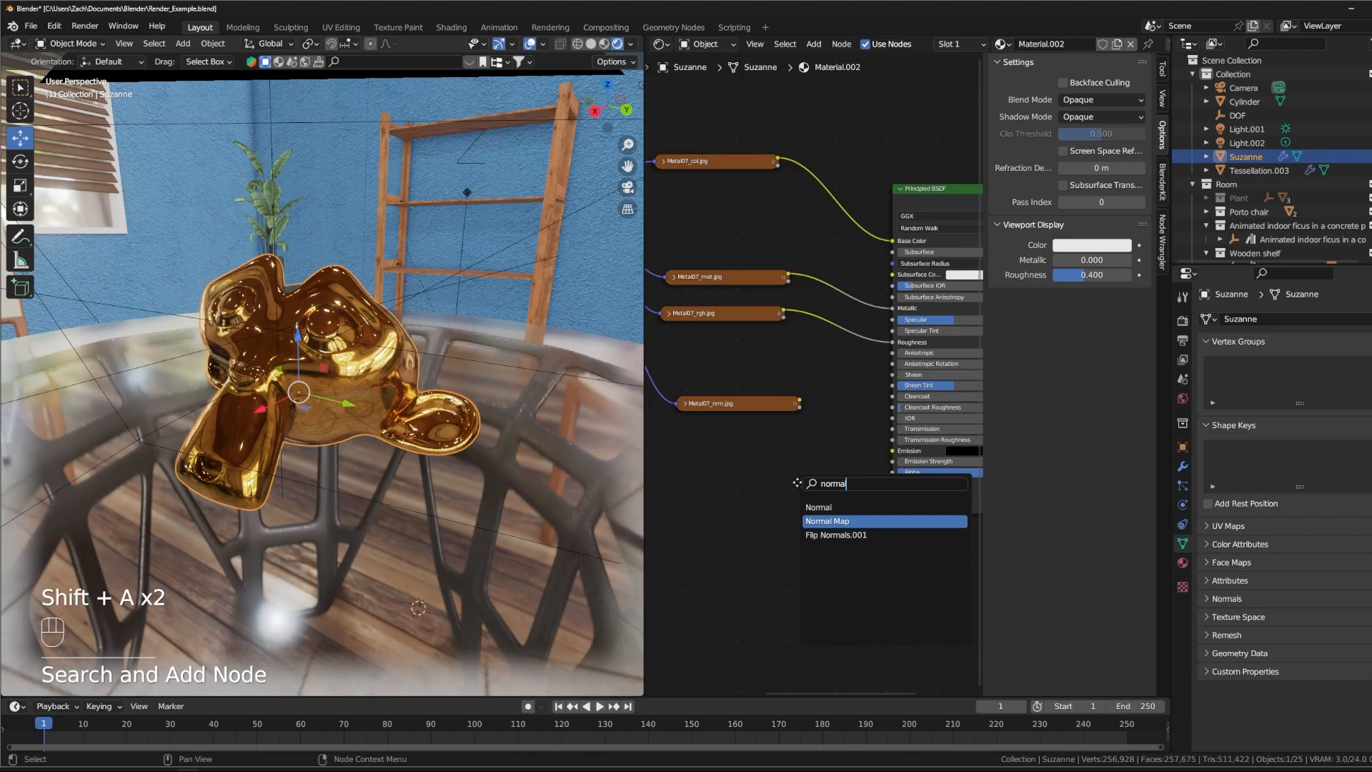
key(Return)
click(798, 449)
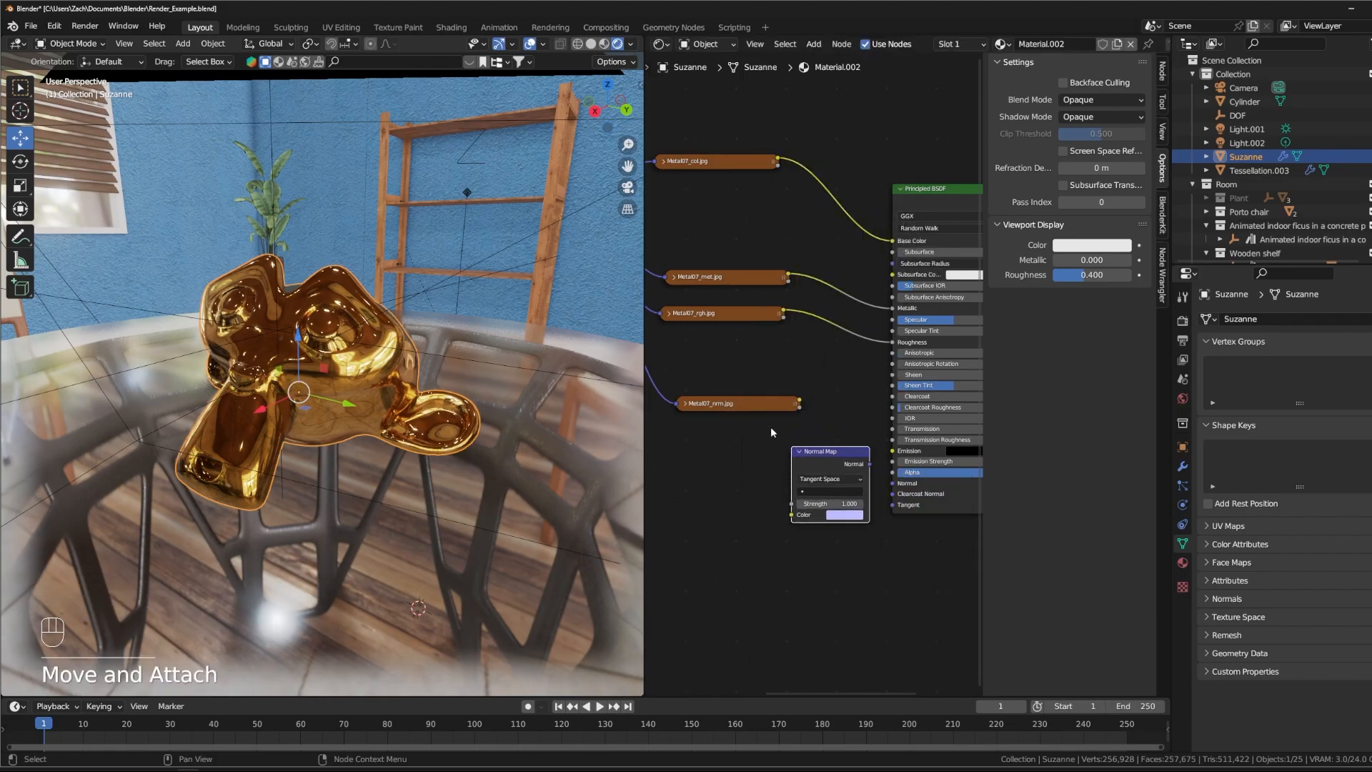
- Route the Metal07_nrm.jpg colour through the Normal Map node into the Principled BSDF's Normal input, spacing the nodes apart
drag(746, 406, 705, 410)
drag(822, 449, 839, 415)
drag(757, 404, 808, 487)
drag(853, 436, 892, 484)
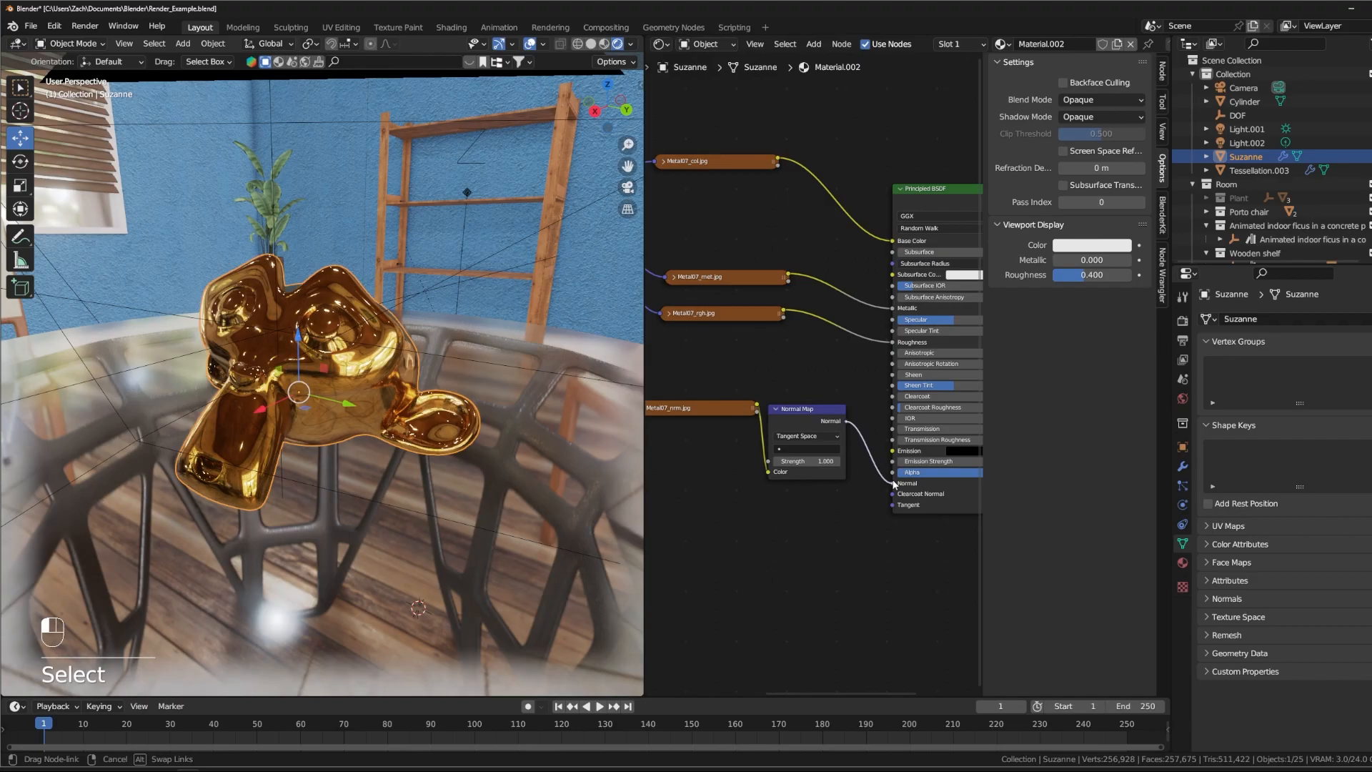
drag(832, 411, 841, 418)
- Move the Metal07_rgh.jpg node farther from the Principled BSDF and slightly down, leaving room for another node
middle_drag(300, 373, 372, 379)
scroll(290, 395, up, 3)
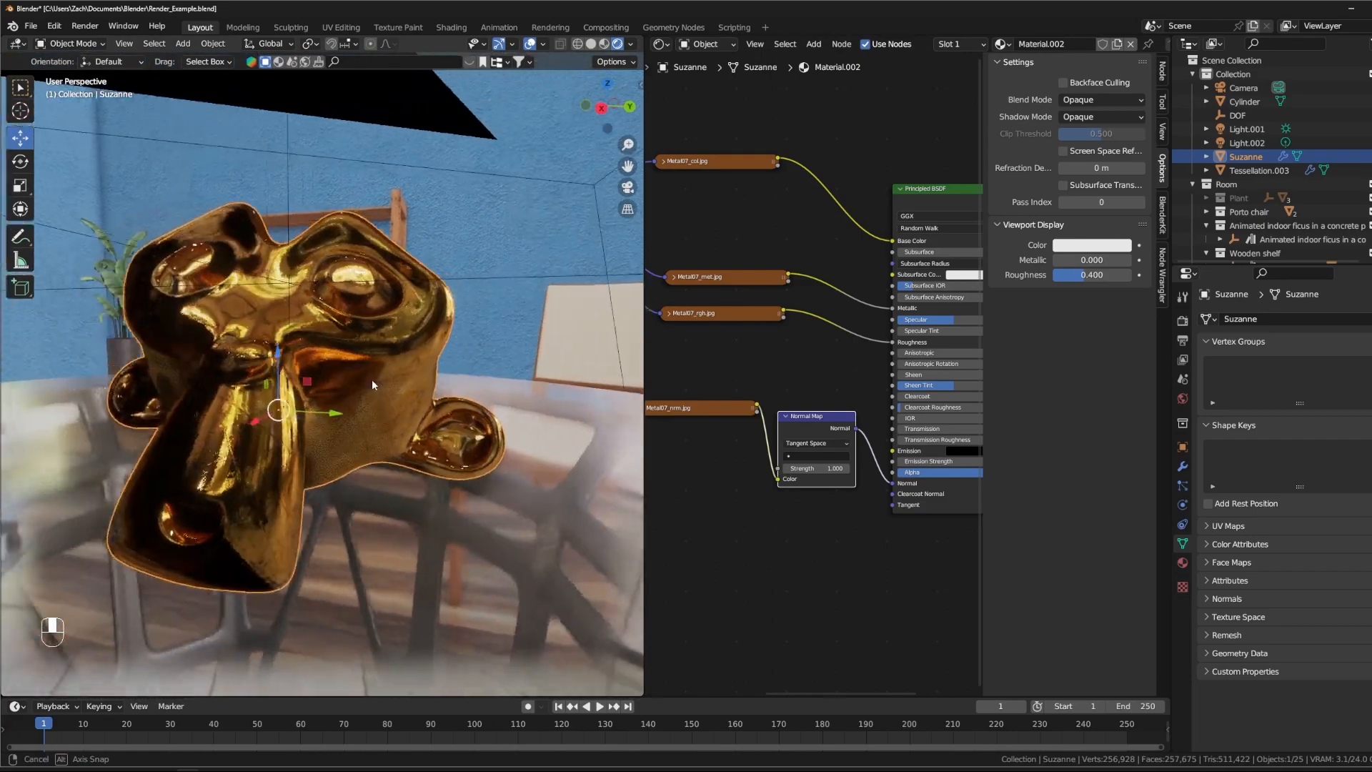
middle_drag(452, 407, 430, 422)
middle_drag(754, 228, 818, 227)
drag(791, 322, 762, 335)
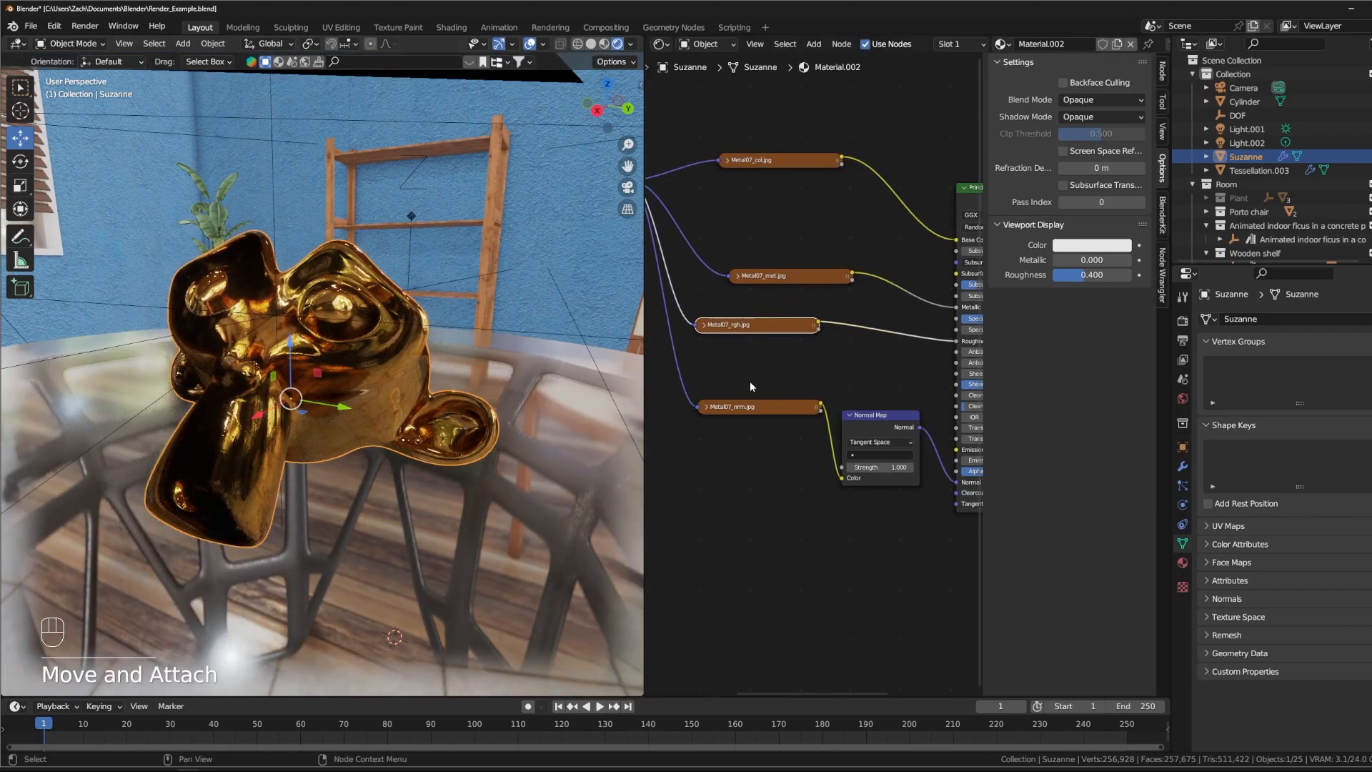
key(shift+a)
mouse_move(889, 363)
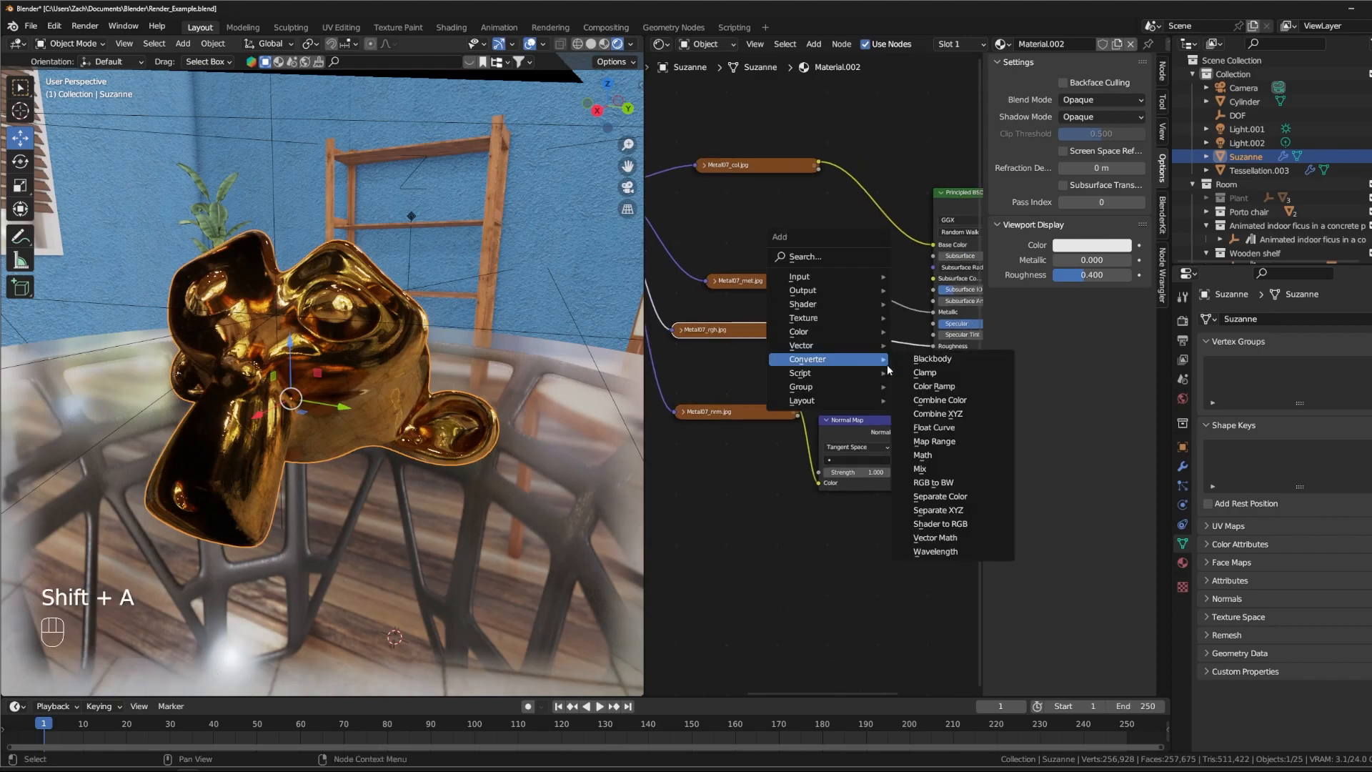
key(Escape)
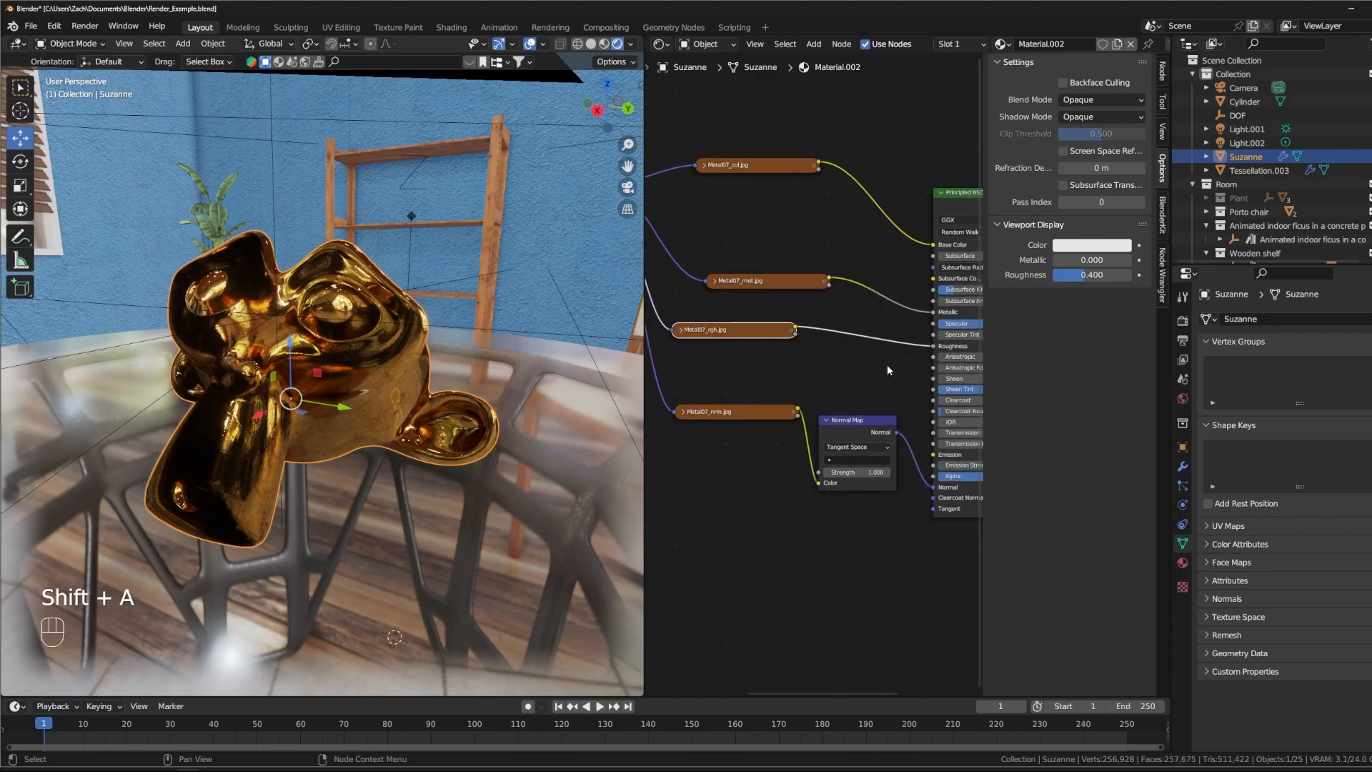
- Insert a Color Ramp node into the link between Metal07_rgh.jpg and the Principled BSDF's Roughness, keeping the image node collapsed
key(shift+a)
text(s)
text(r)
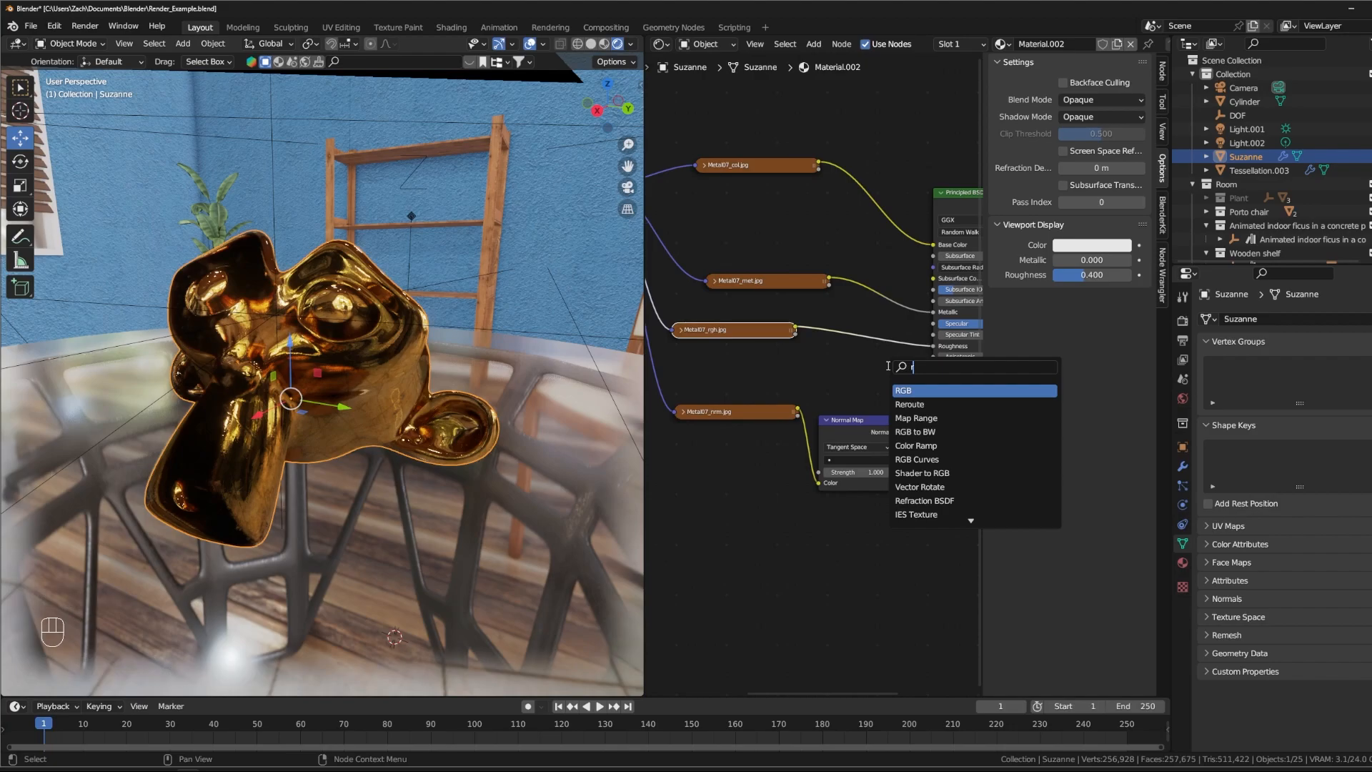
key(BackSpace)
text(colorr)
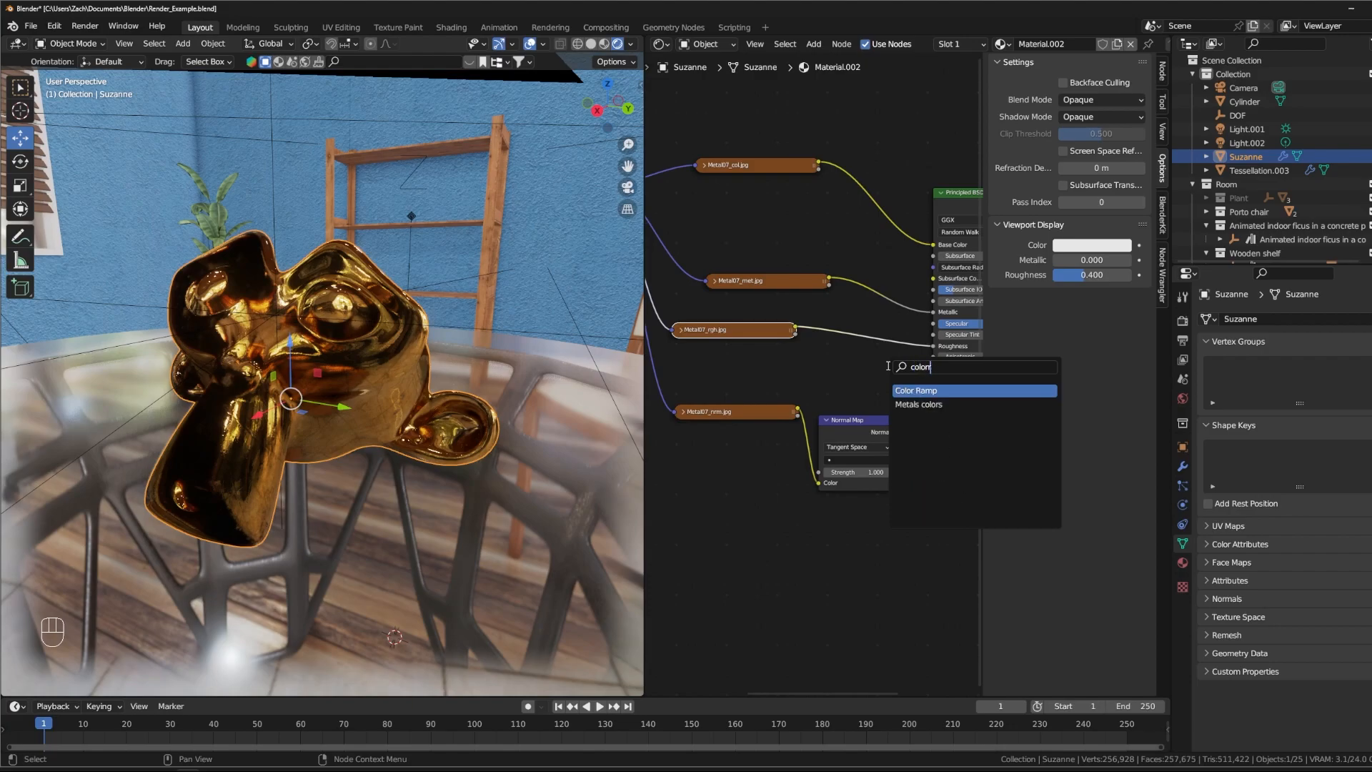
key(Return)
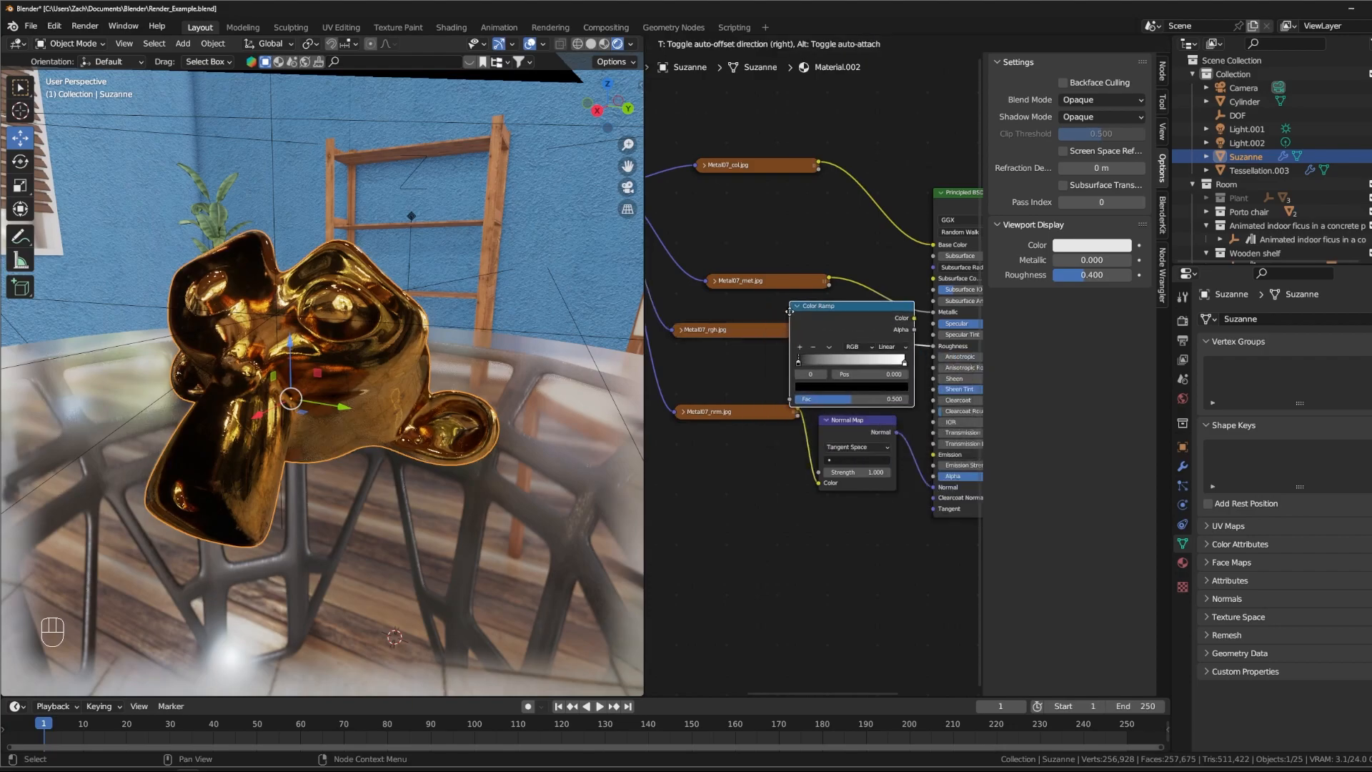
click(789, 311)
click(680, 331)
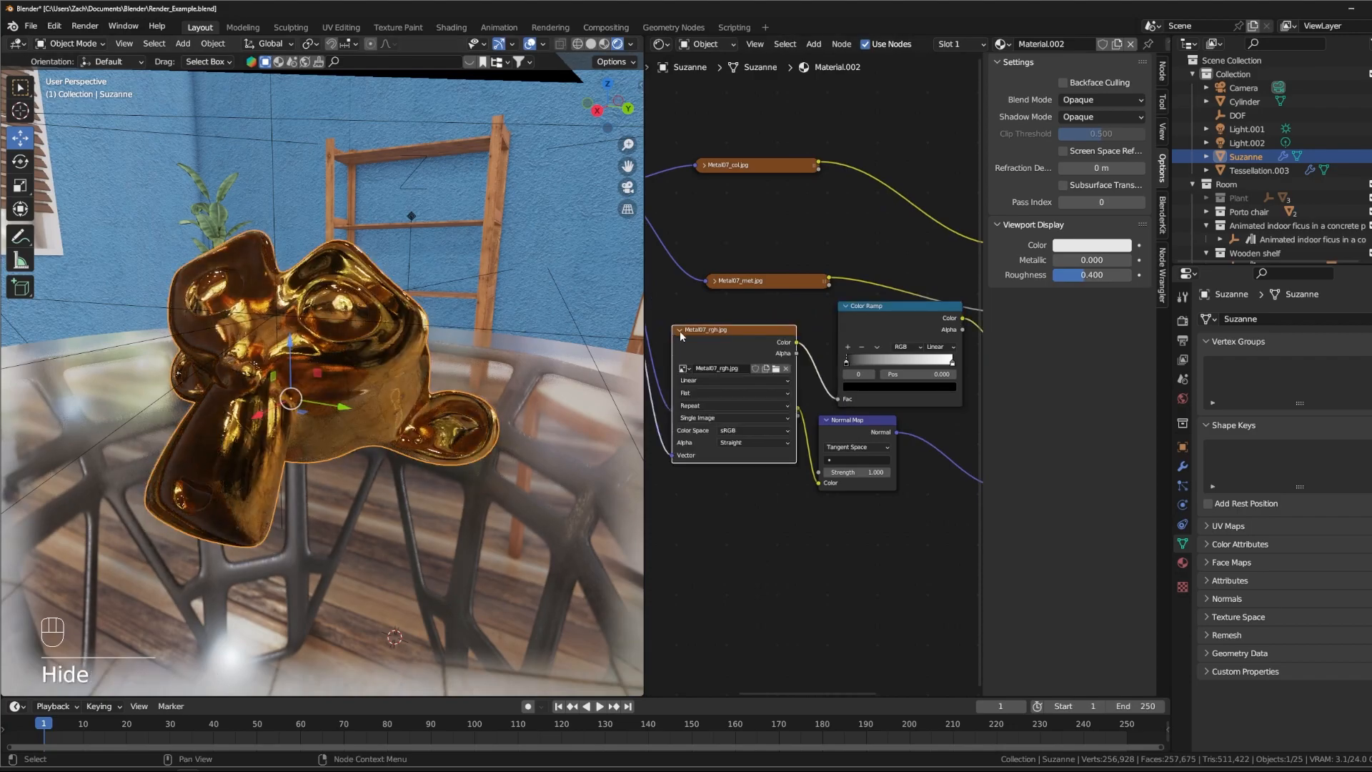
click(680, 331)
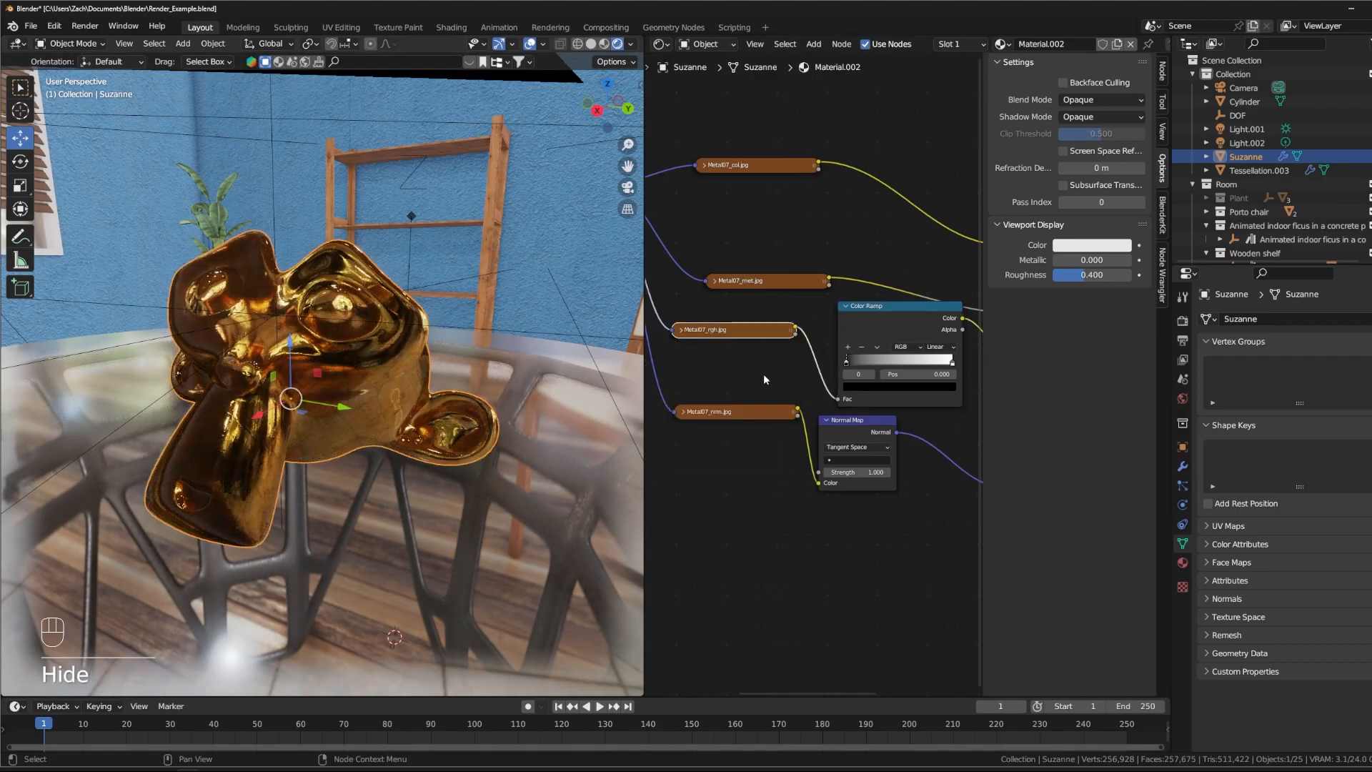
- Widen the Color Ramp node slightly and lighten its black stop to a dark grey
middle_drag(380, 358, 406, 397)
drag(839, 370, 841, 371)
click(847, 372)
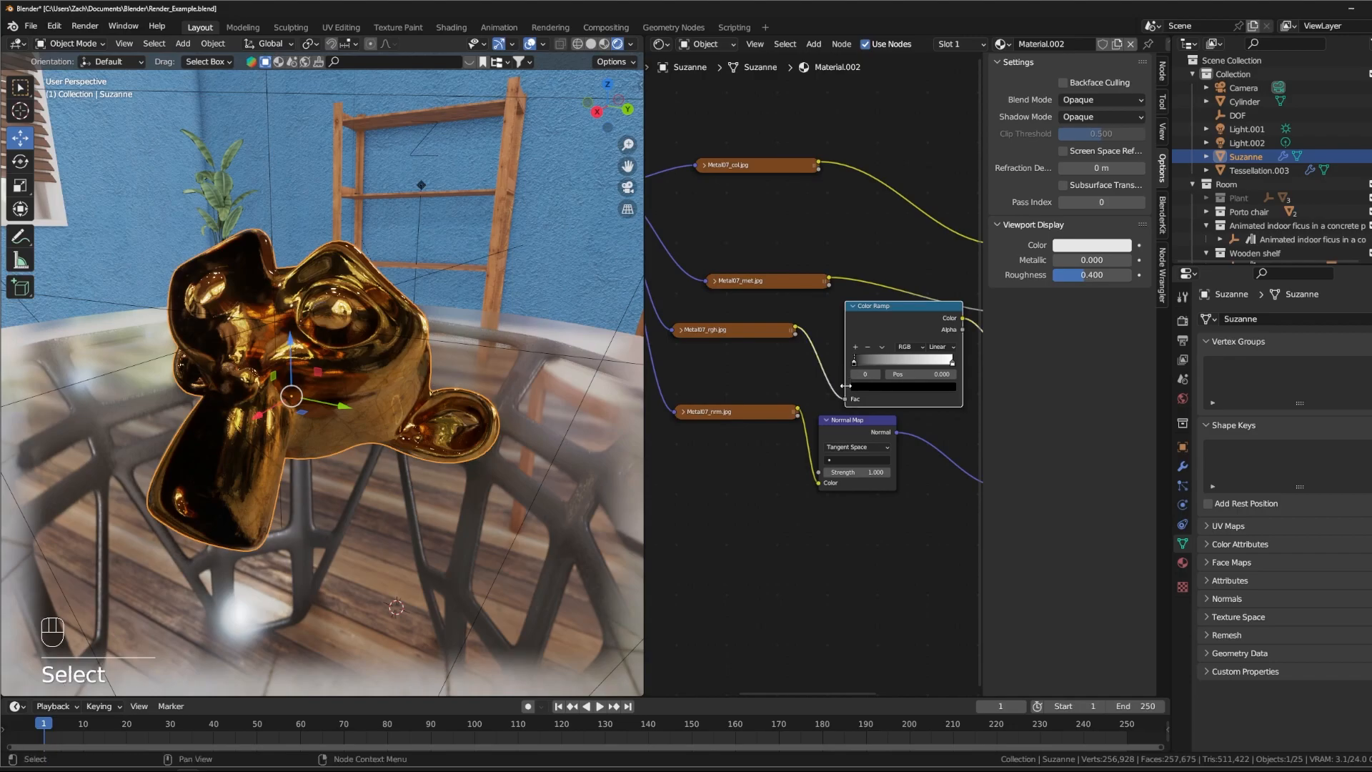
drag(845, 379, 839, 378)
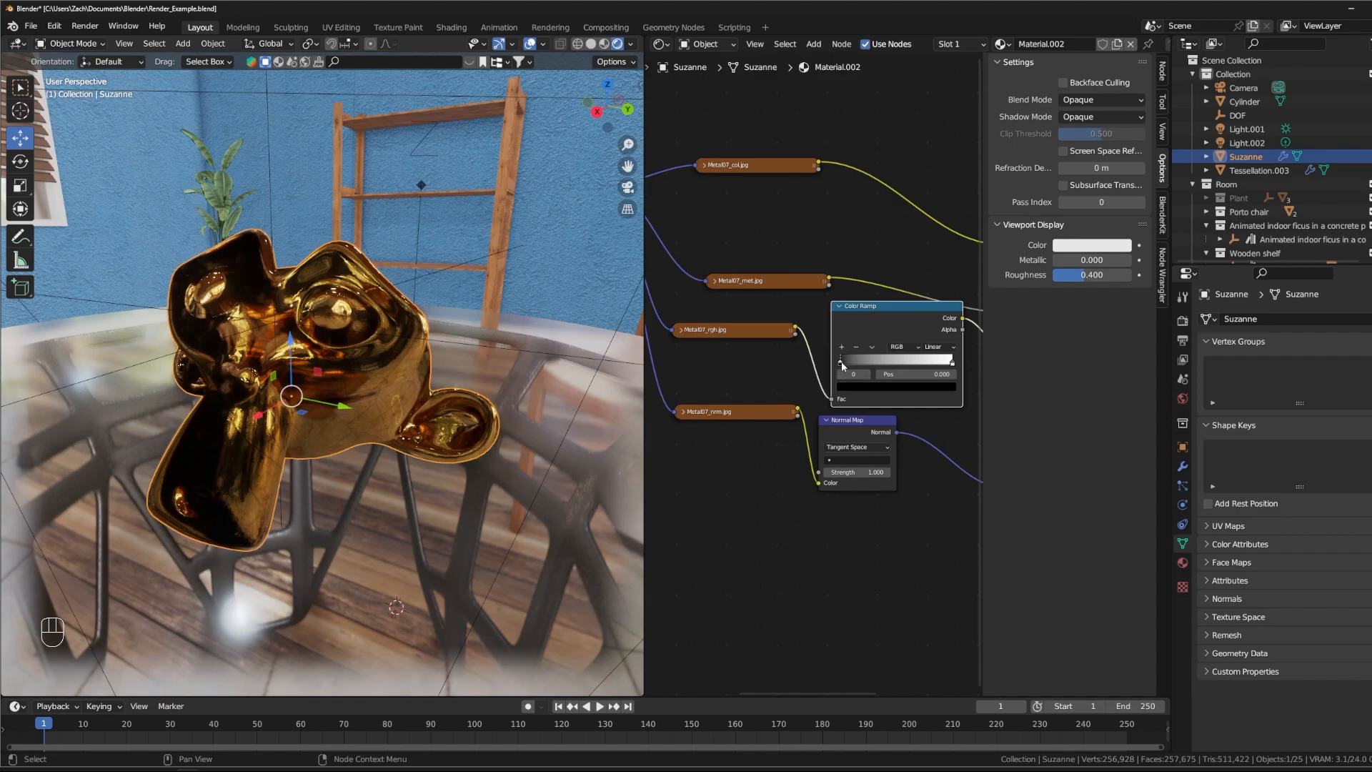
drag(841, 363, 879, 363)
click(893, 386)
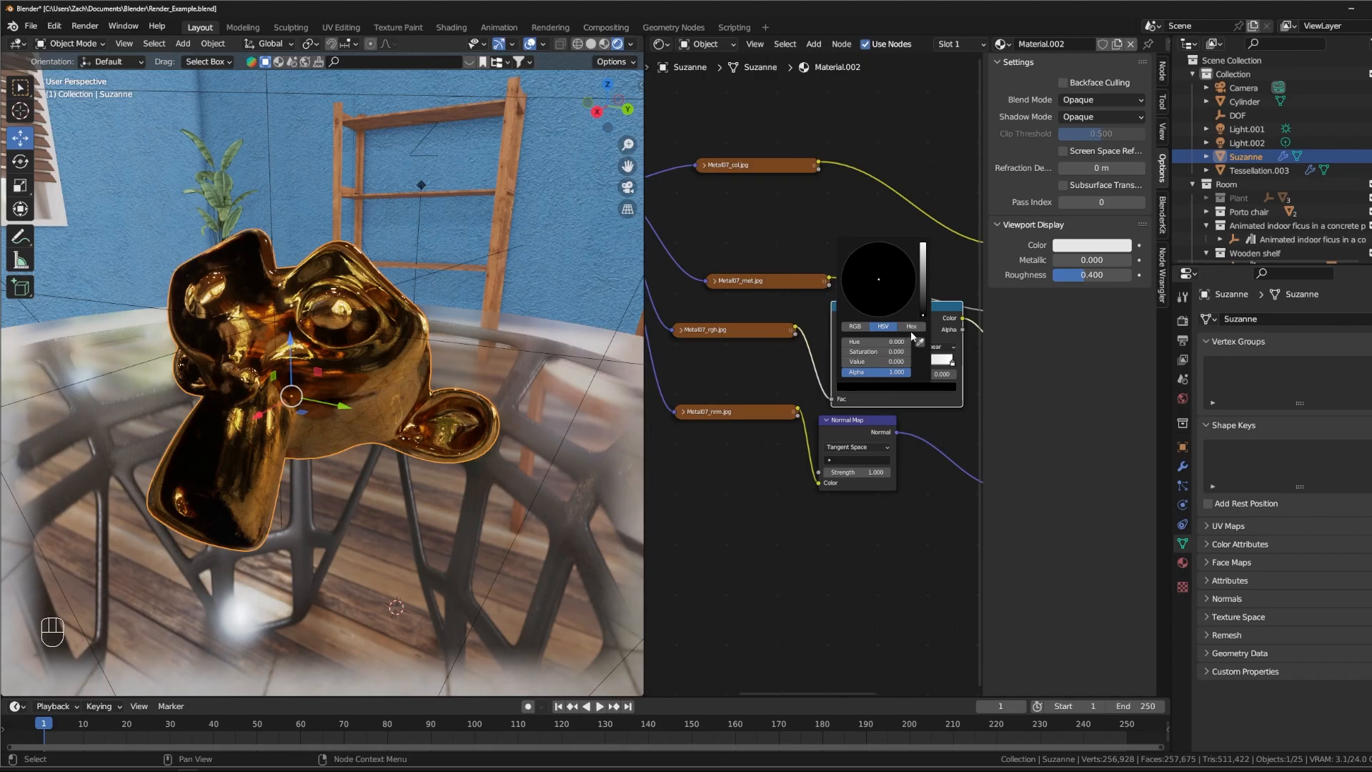
mouse_move(924, 317)
mouse_down()
mouse_move(922, 258)
mouse_move(923, 291)
mouse_up()
click(743, 382)
- Move the Metal07_nrm.jpg node down and farther from the Normal Map node
middle_drag(764, 365, 800, 351)
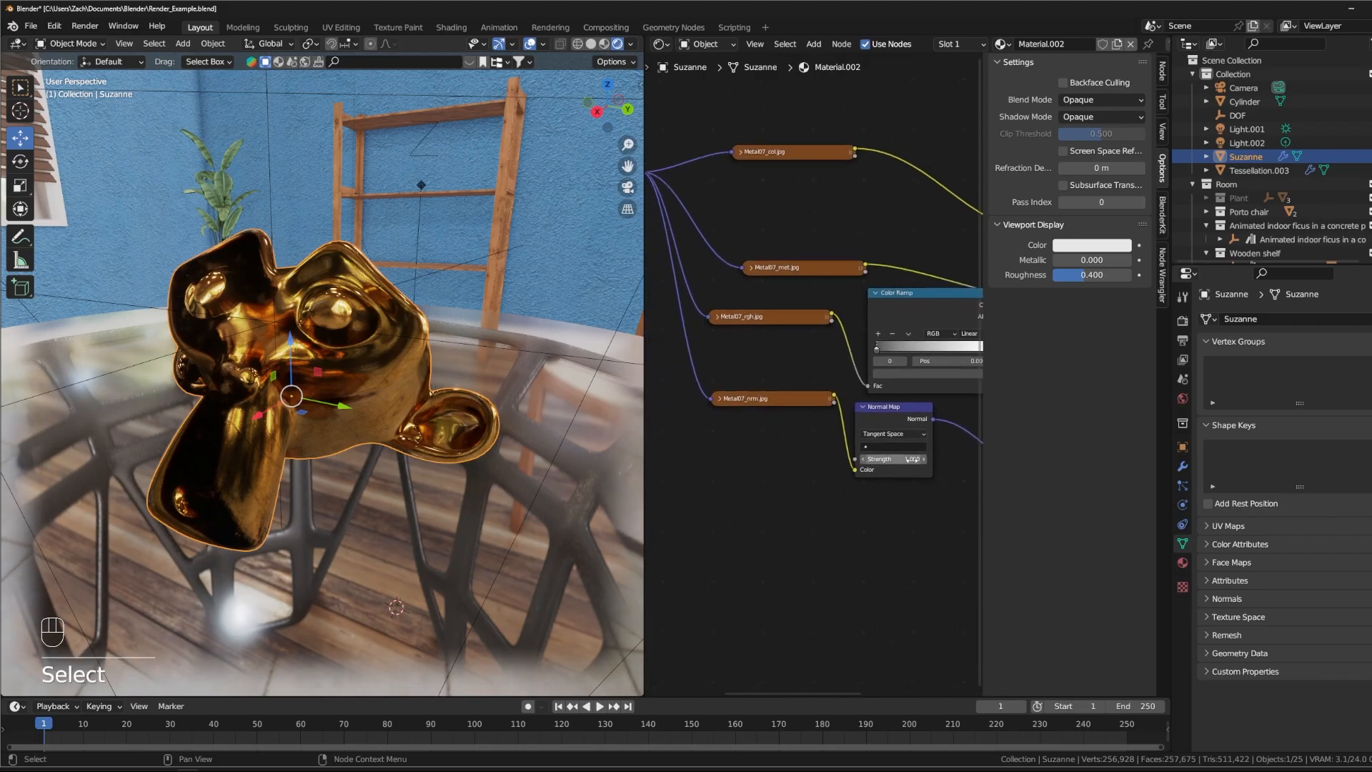
drag(781, 399, 768, 457)
middle_drag(758, 396, 699, 405)
middle_drag(875, 498, 869, 486)
- Examine the scratches and surface detail of the gold material up close around Suzanne's nose
middle_drag(360, 390, 402, 401)
scroll(331, 392, up, 3)
scroll(351, 338, up, 3)
scroll(352, 338, up, 3)
shift+middle_drag(486, 486, 466, 426)
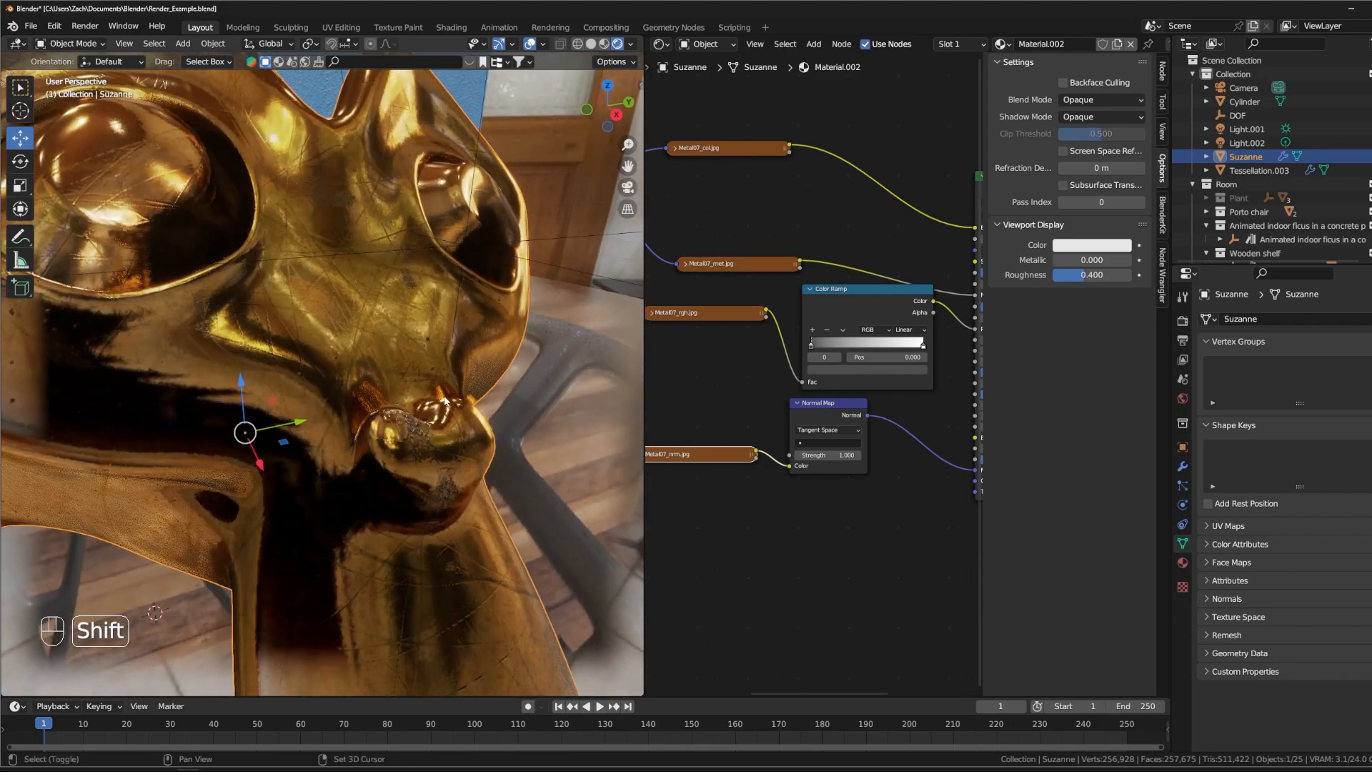
scroll(444, 441, up, 2)
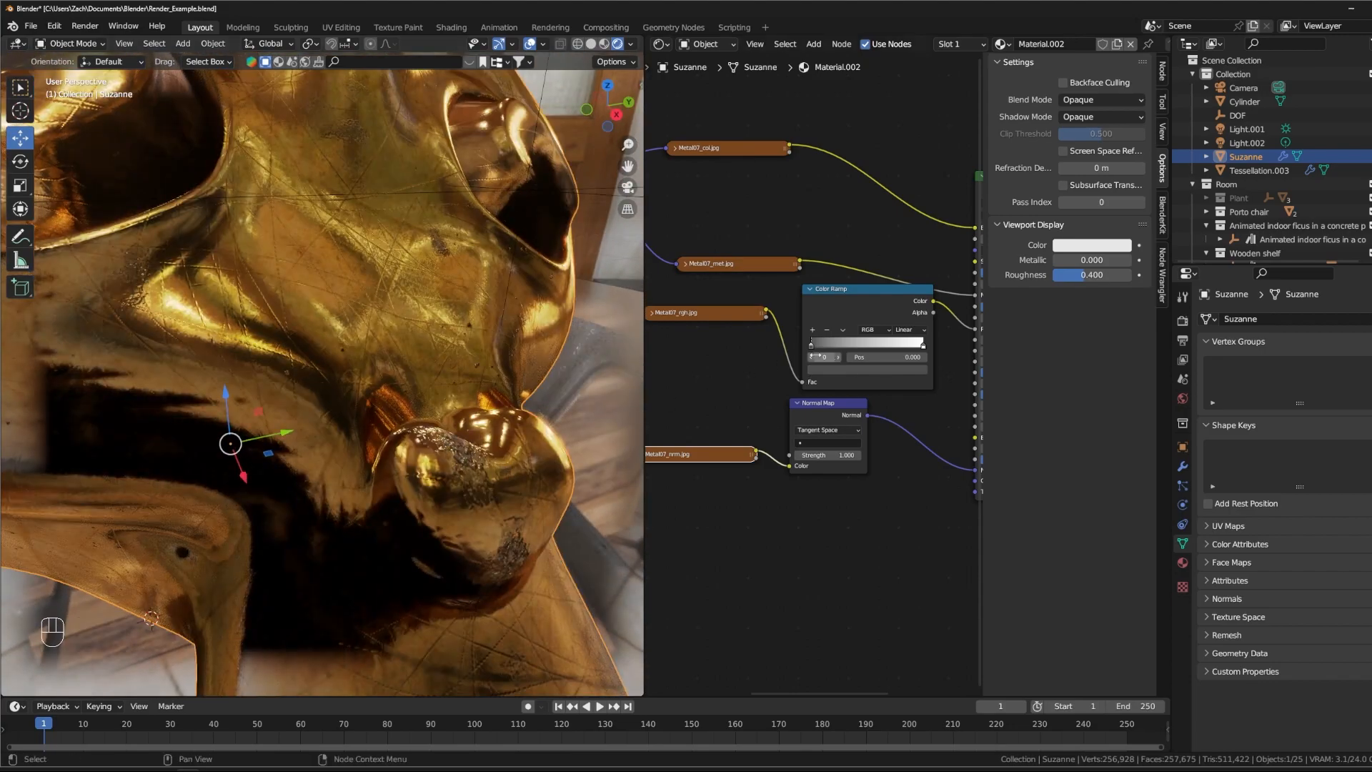
drag(810, 345, 749, 344)
scroll(501, 519, down, 4)
middle_drag(461, 461, 401, 411)
scroll(404, 409, down, 3)
- Shift the Normal Map node closer to the Principled BSDF and raise the Metal07_nrm.jpg node slightly
middle_drag(753, 444, 794, 409)
drag(889, 376, 941, 393)
drag(761, 418, 782, 408)
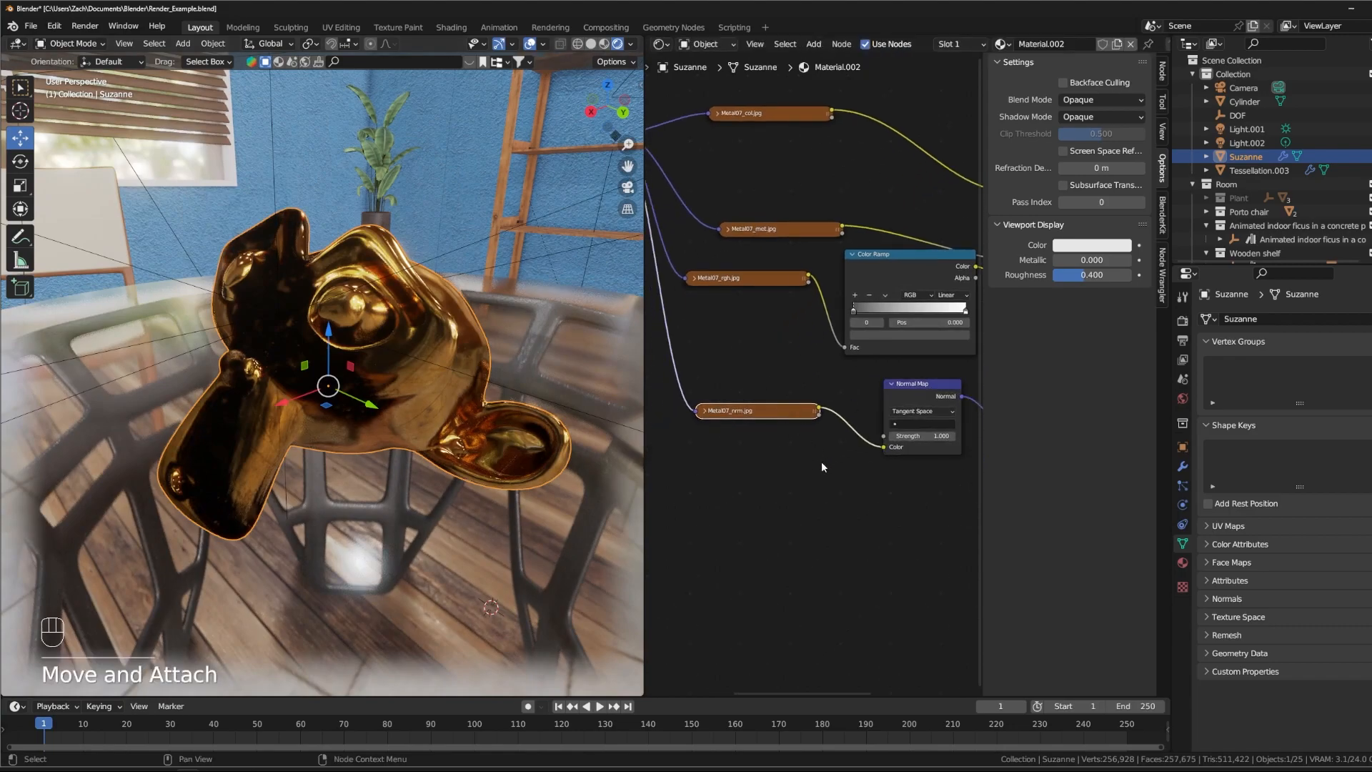
- Set the Normal Map strength to 0.470 and nudge the Metal07_col.jpg node slightly away from the Principled BSDF
middle_drag(918, 435, 806, 433)
drag(805, 433, 751, 434)
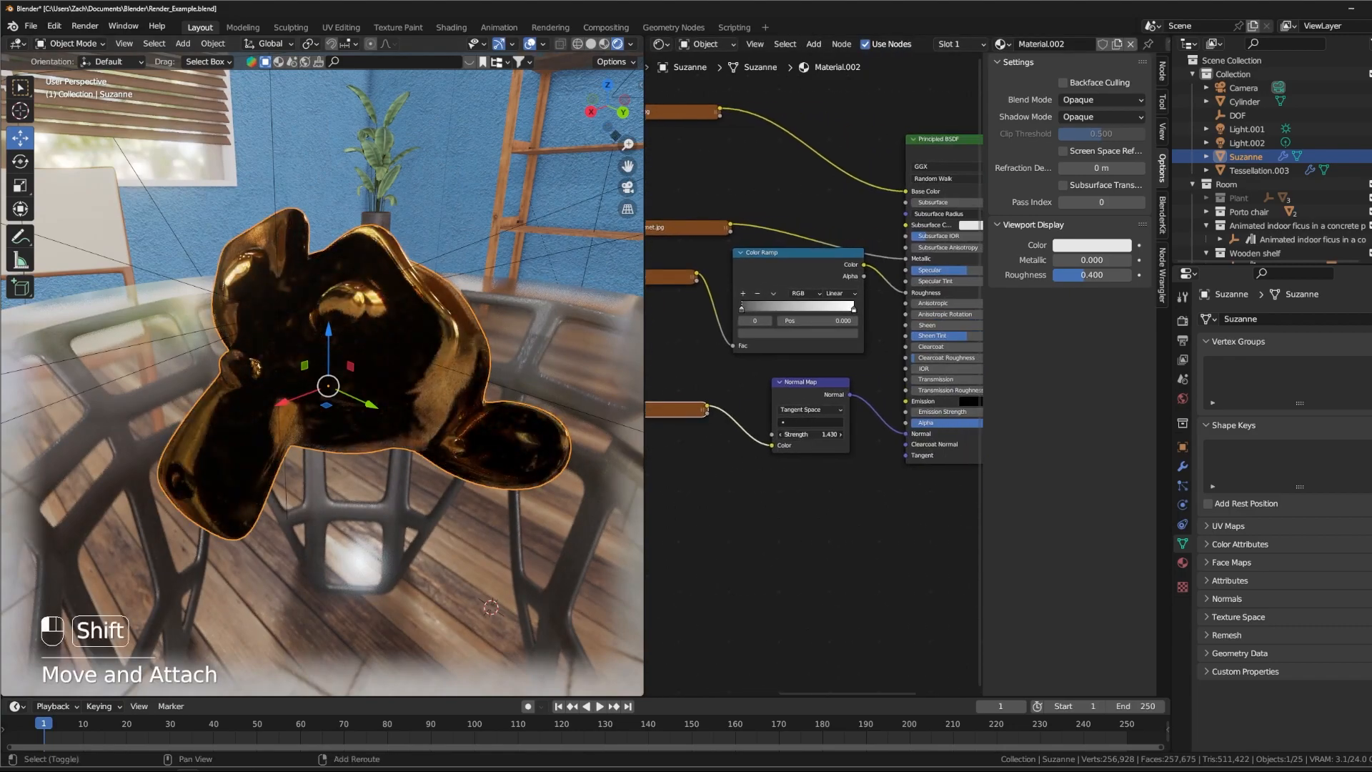
drag(750, 434, 824, 434)
scroll(351, 376, up, 6)
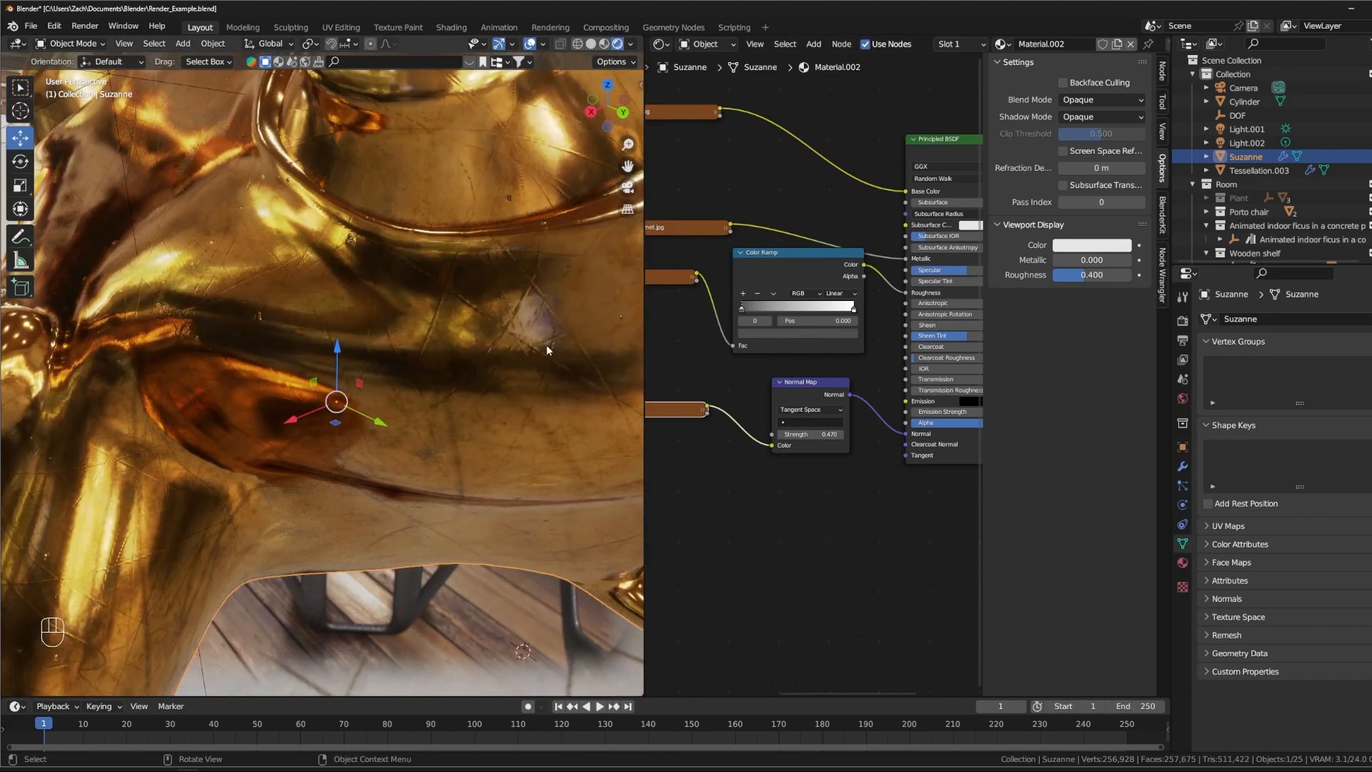
middle_drag(894, 526, 753, 565)
scroll(770, 542, down, 2)
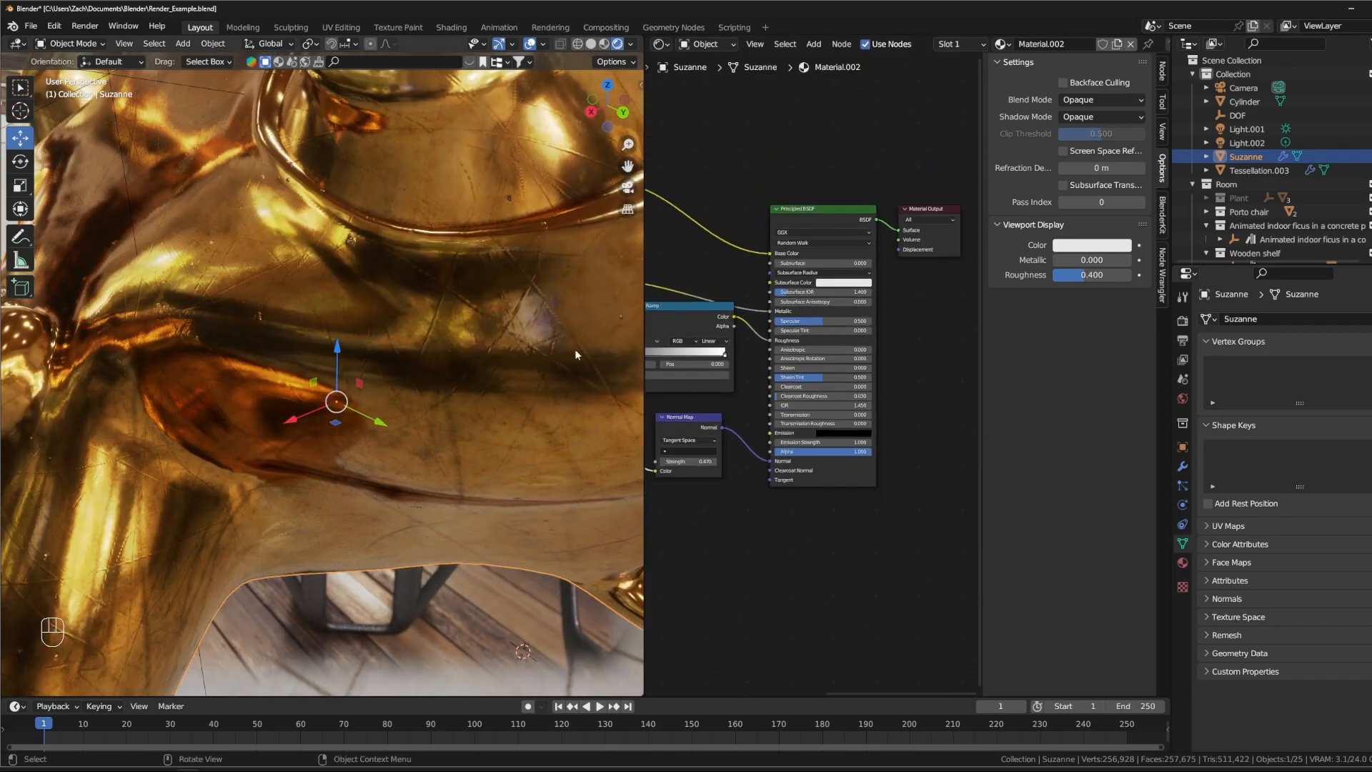
scroll(466, 306, down, 6)
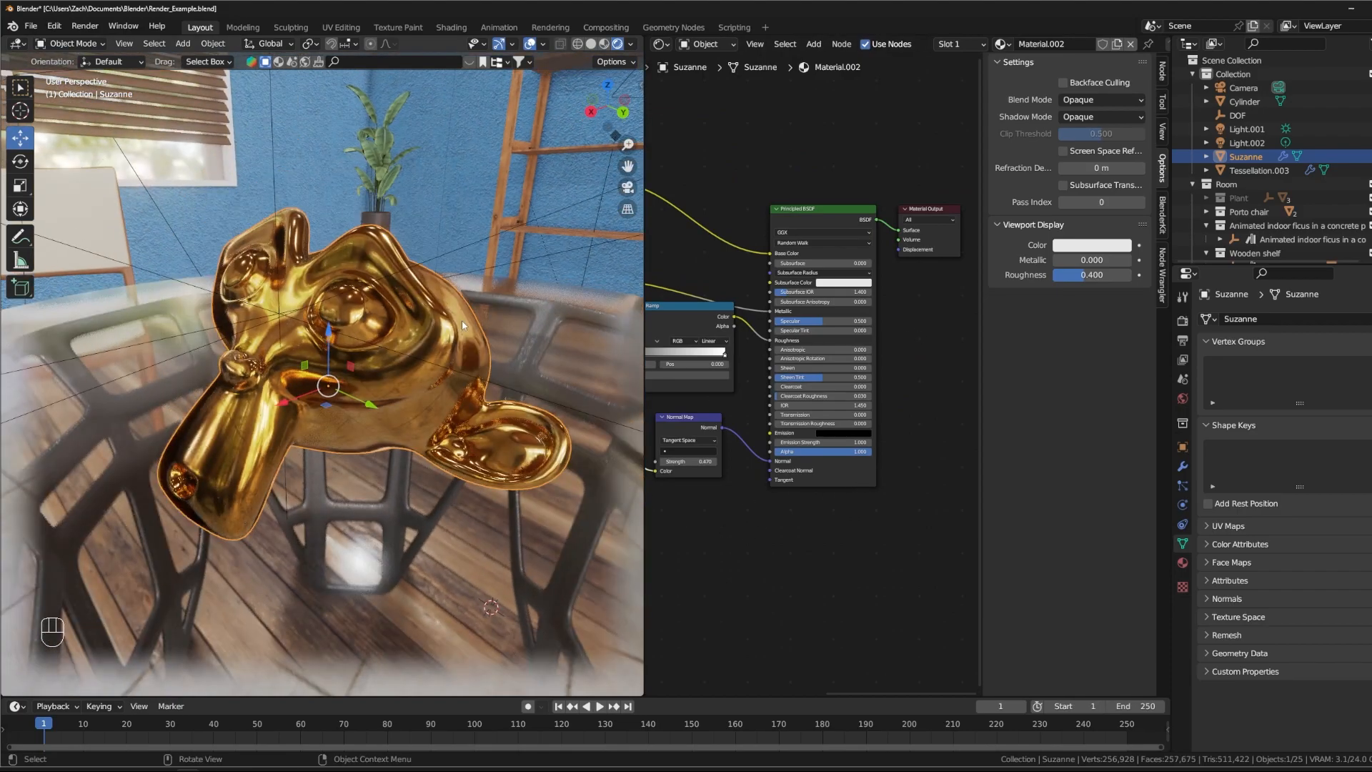
shift+middle_drag(745, 264, 927, 357)
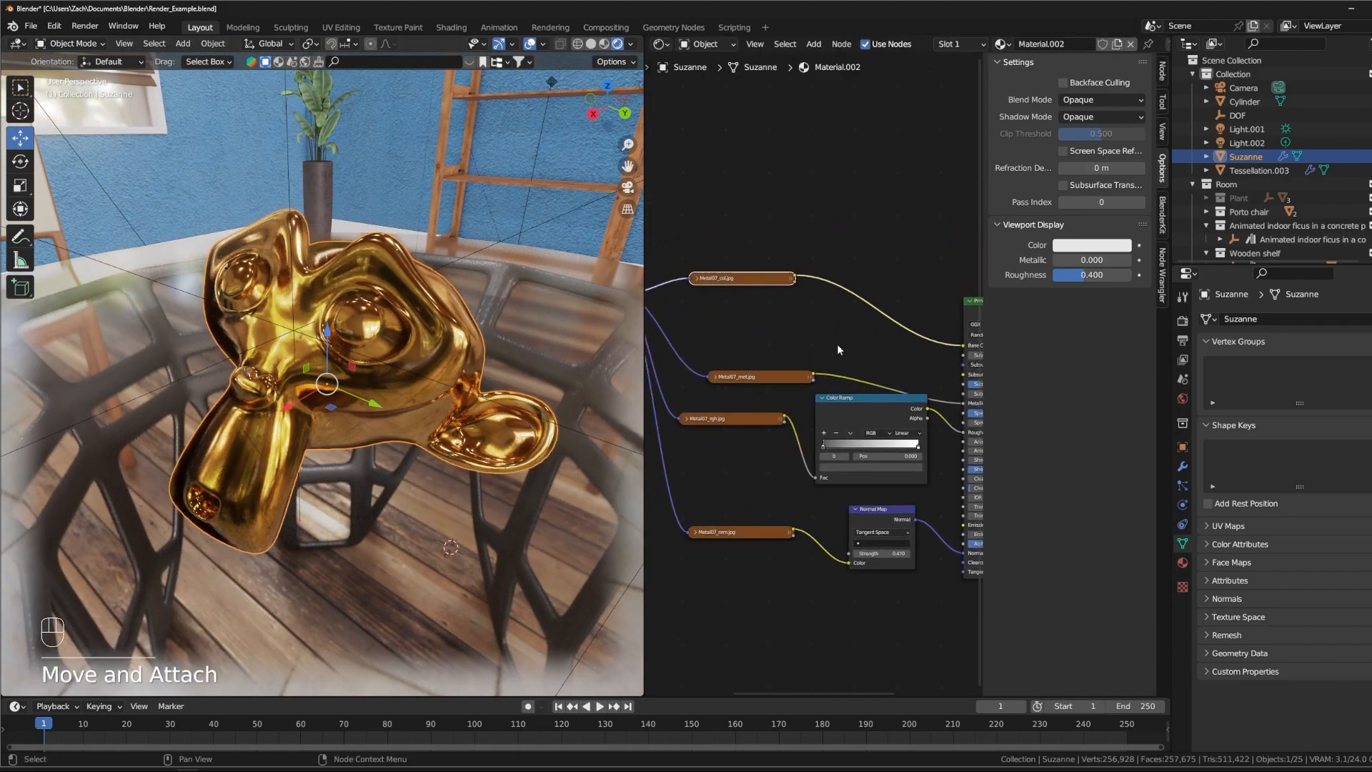
- Add a Hue Saturation Value node and insert it between Metal07_col.jpg and the Base Color input
shift+middle_drag(838, 341, 795, 338)
key(shift+a)
mouse_move(813, 357)
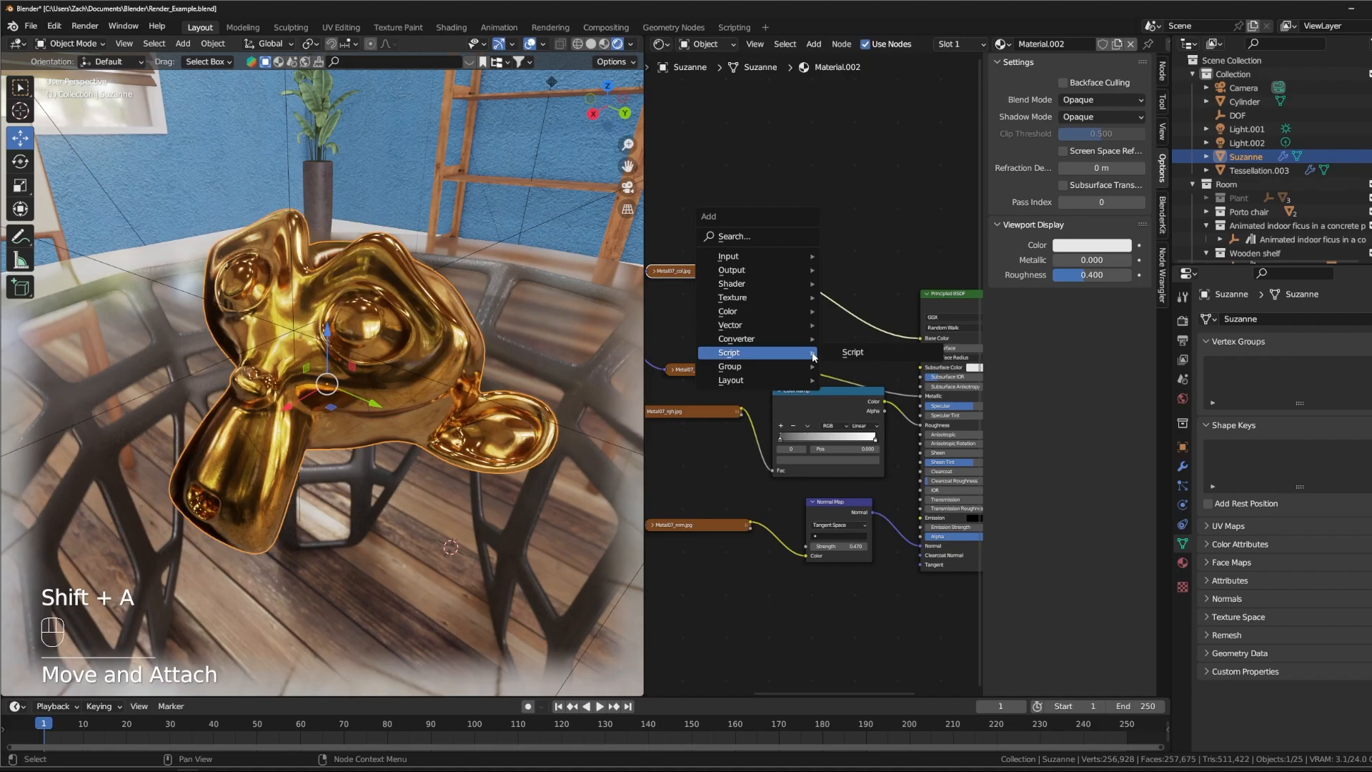
text(shue)
key(Return)
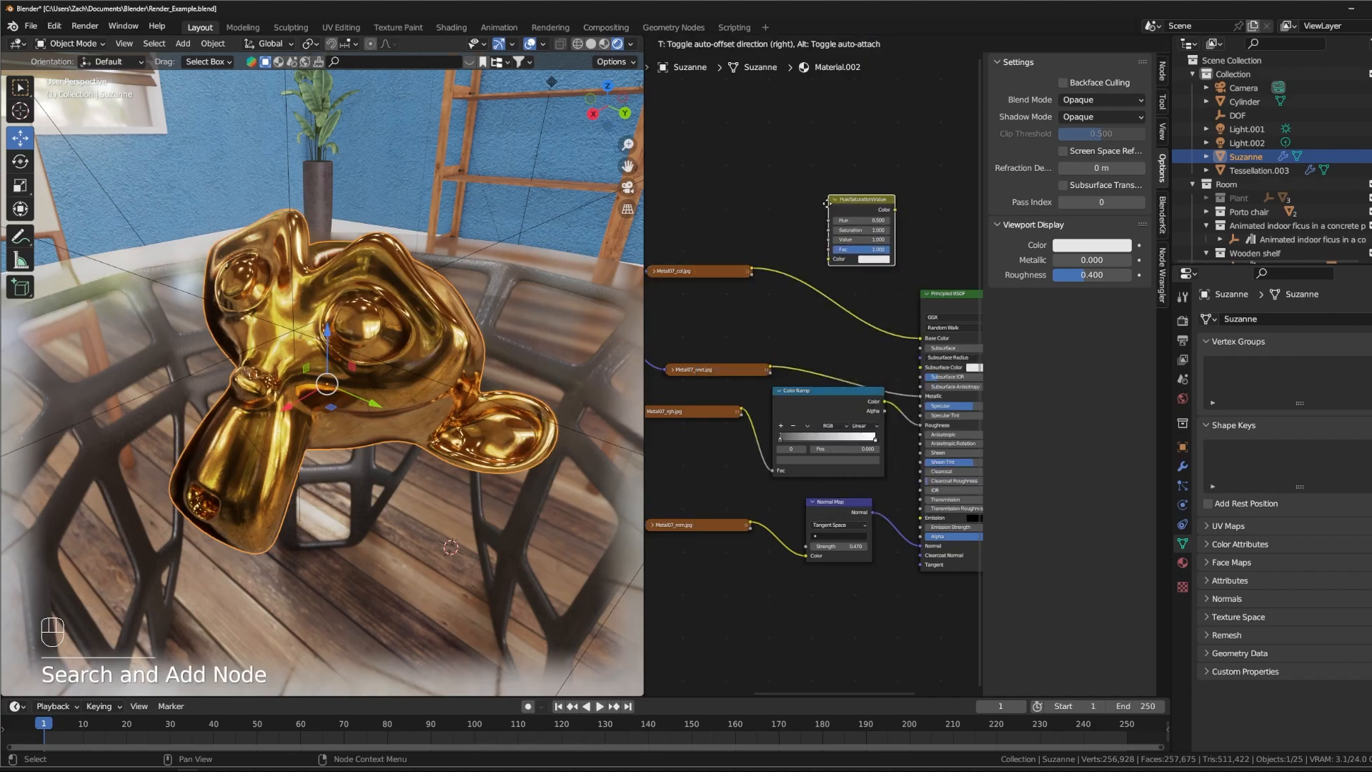
click(810, 267)
- Lower the Hue slightly and reduce the Saturation on the Hue Saturation Value node to turn the gold into a copper tone
drag(862, 290, 854, 290)
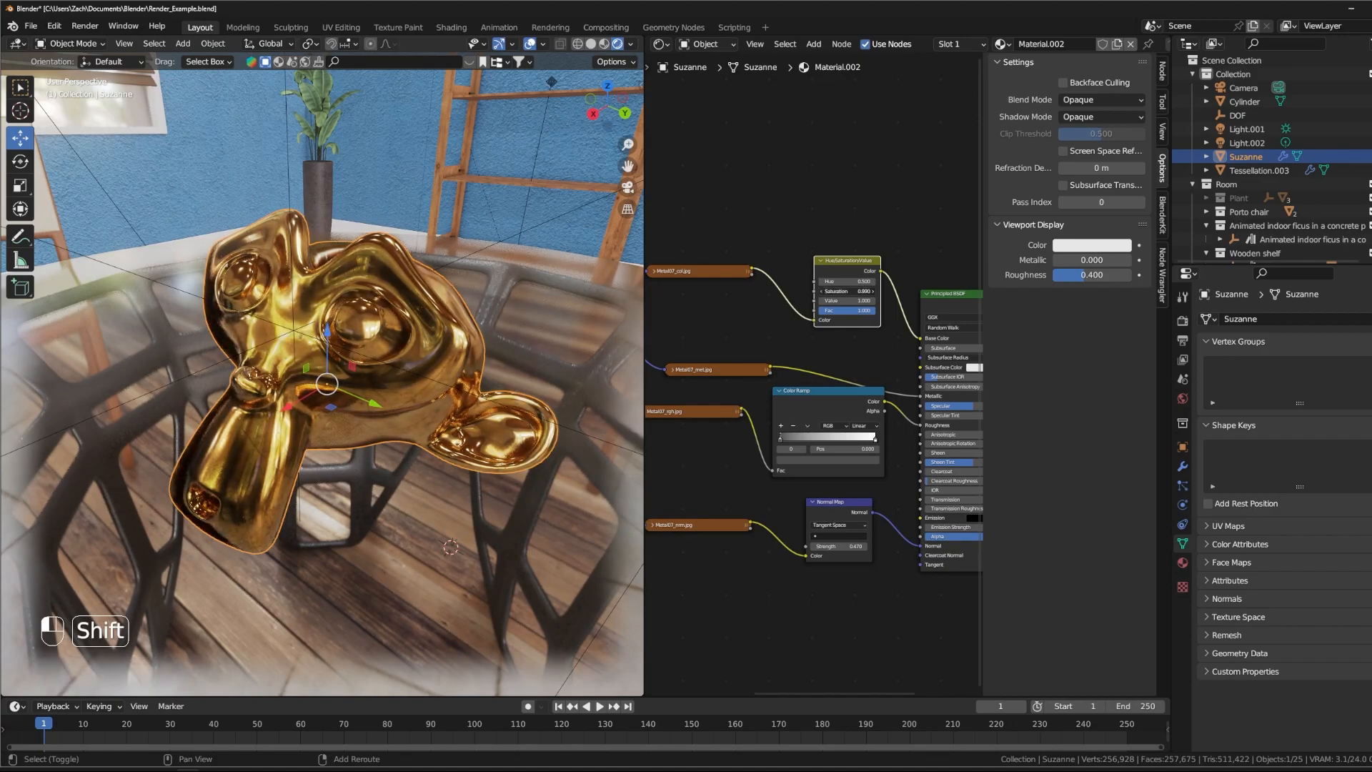
mouse_move(844, 301)
mouse_down()
mouse_move(806, 301)
mouse_move(875, 301)
mouse_move(813, 282)
mouse_move(852, 282)
mouse_move(831, 281)
mouse_up()
key(ctrl+z)
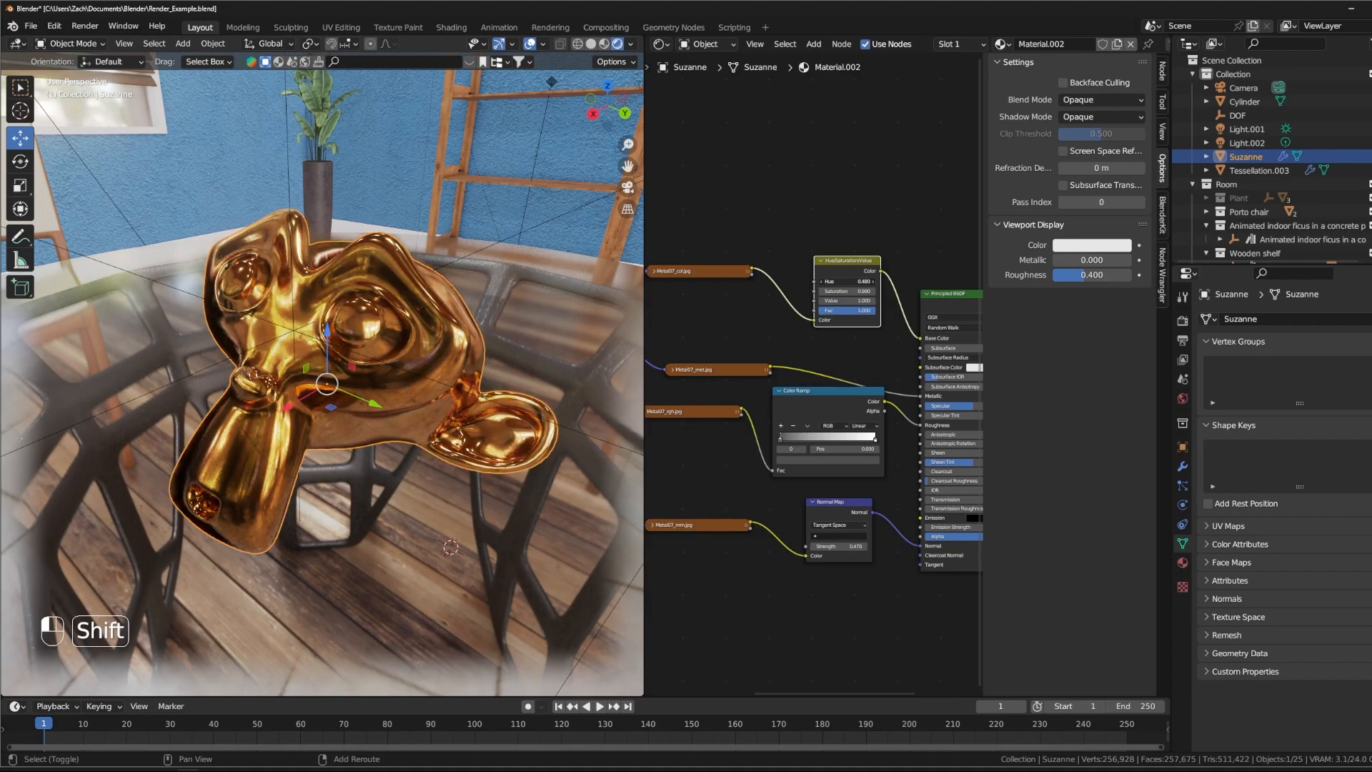
shift+drag(847, 291, 823, 291)
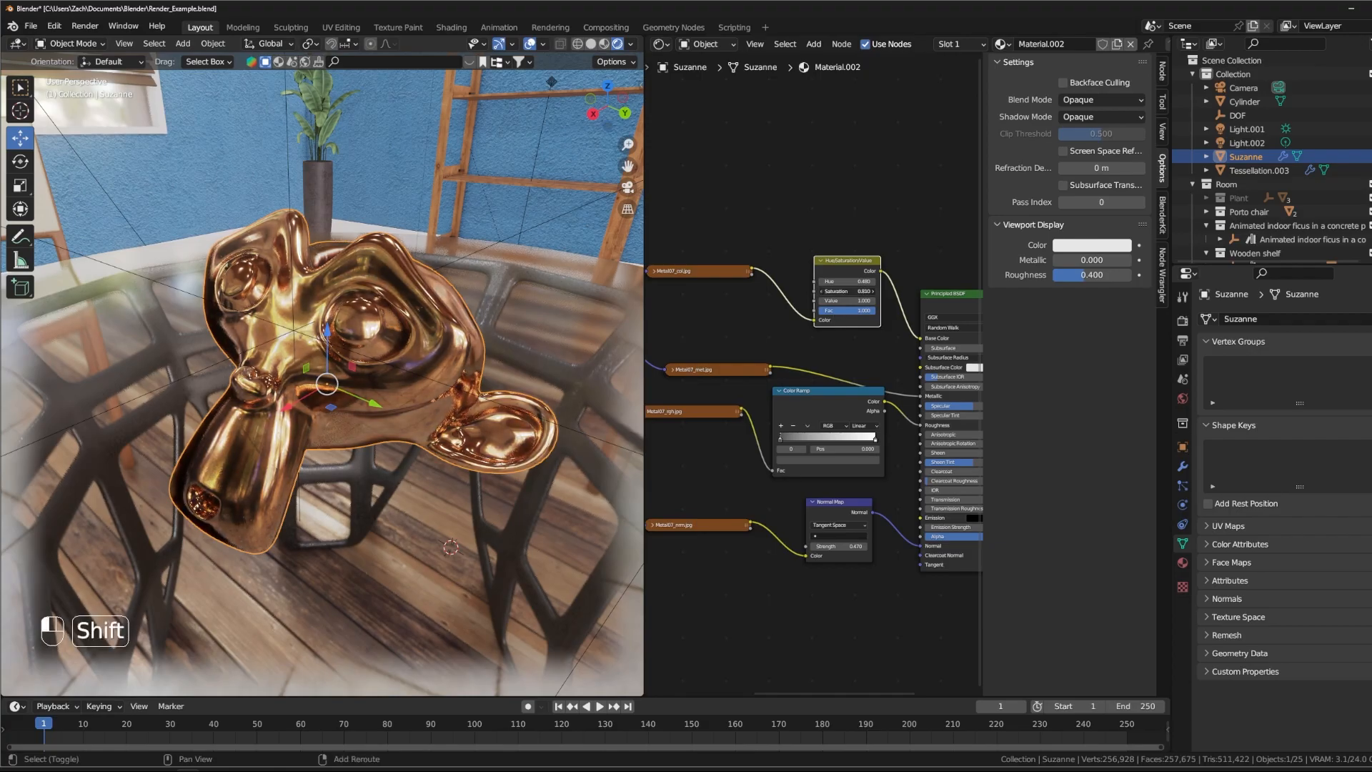
- Check the copper material from another angle, return to the camera view, and turn off the viewport overlays
middle_drag(543, 272, 490, 361)
scroll(427, 351, up, 3)
middle_drag(449, 431, 400, 425)
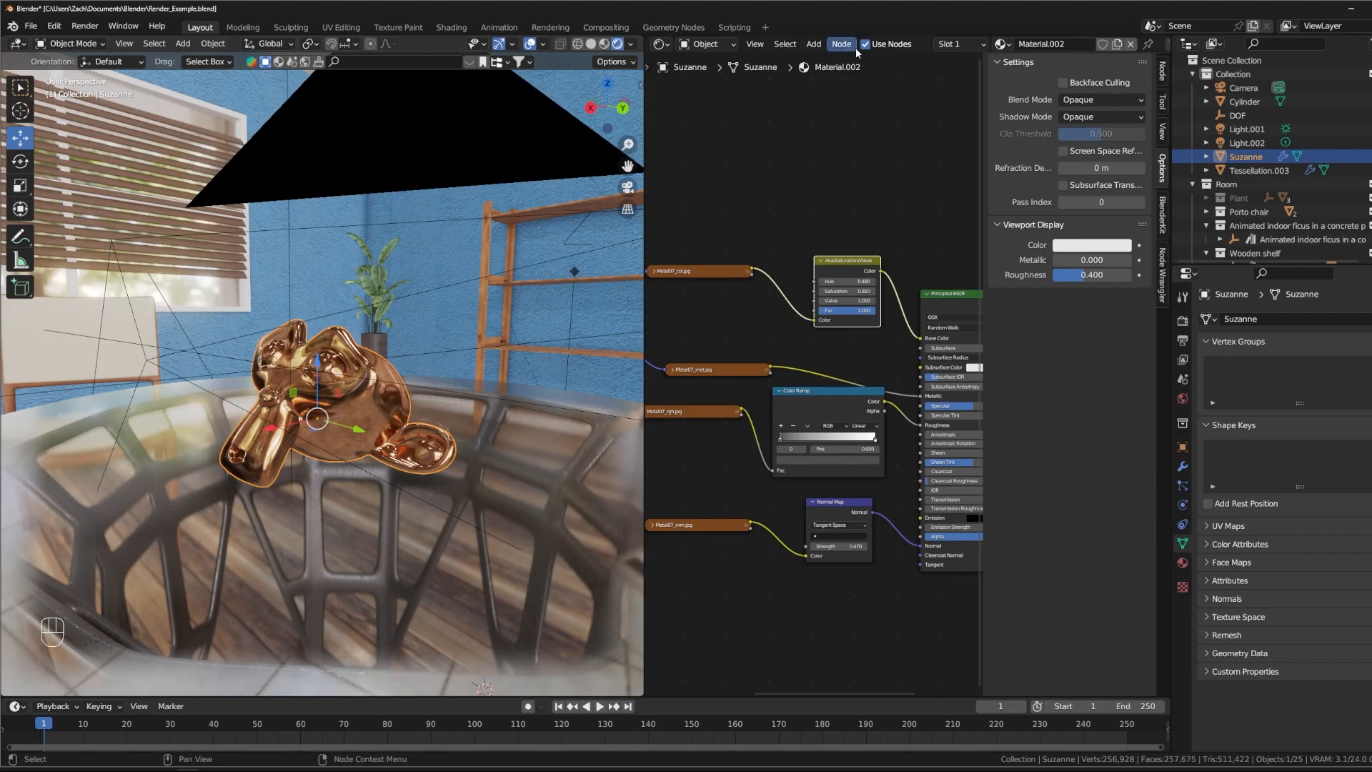
key(KP_0)
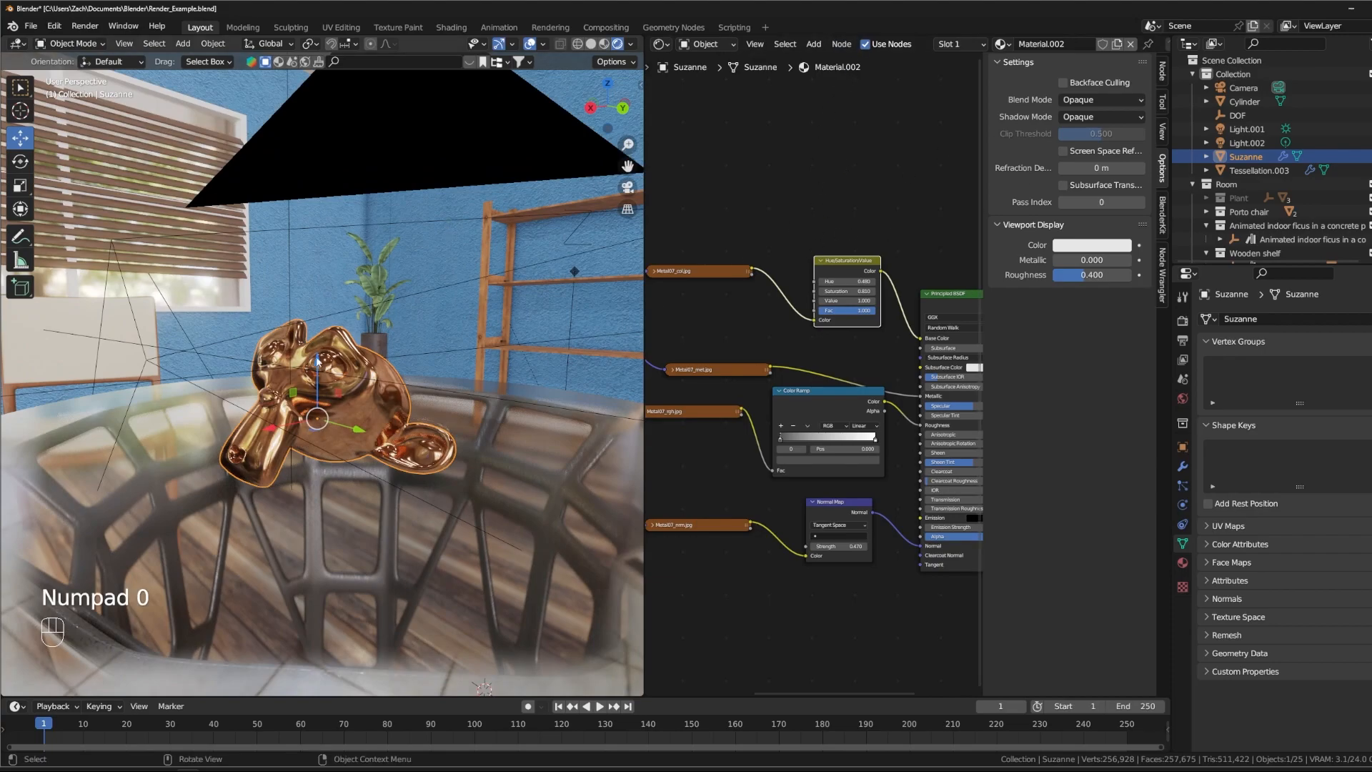
key(KP_0)
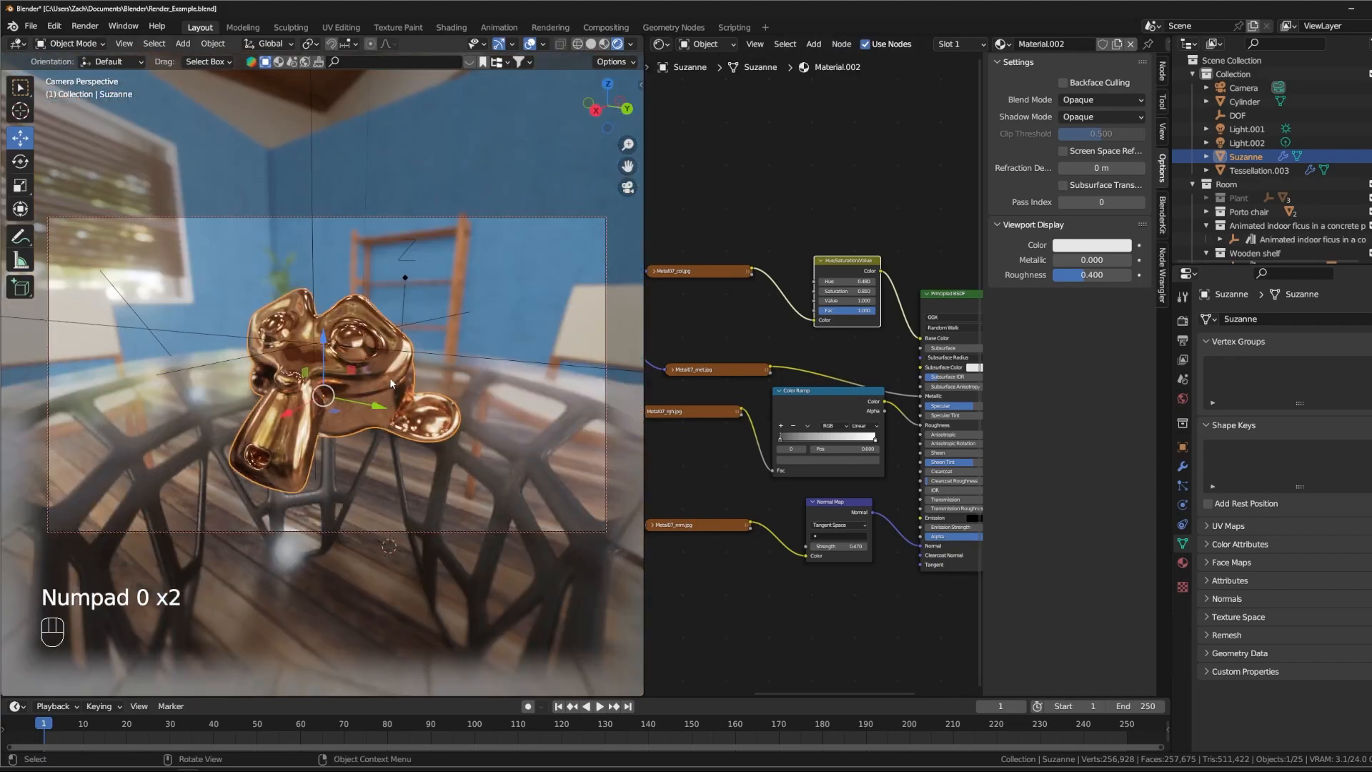
click(528, 44)
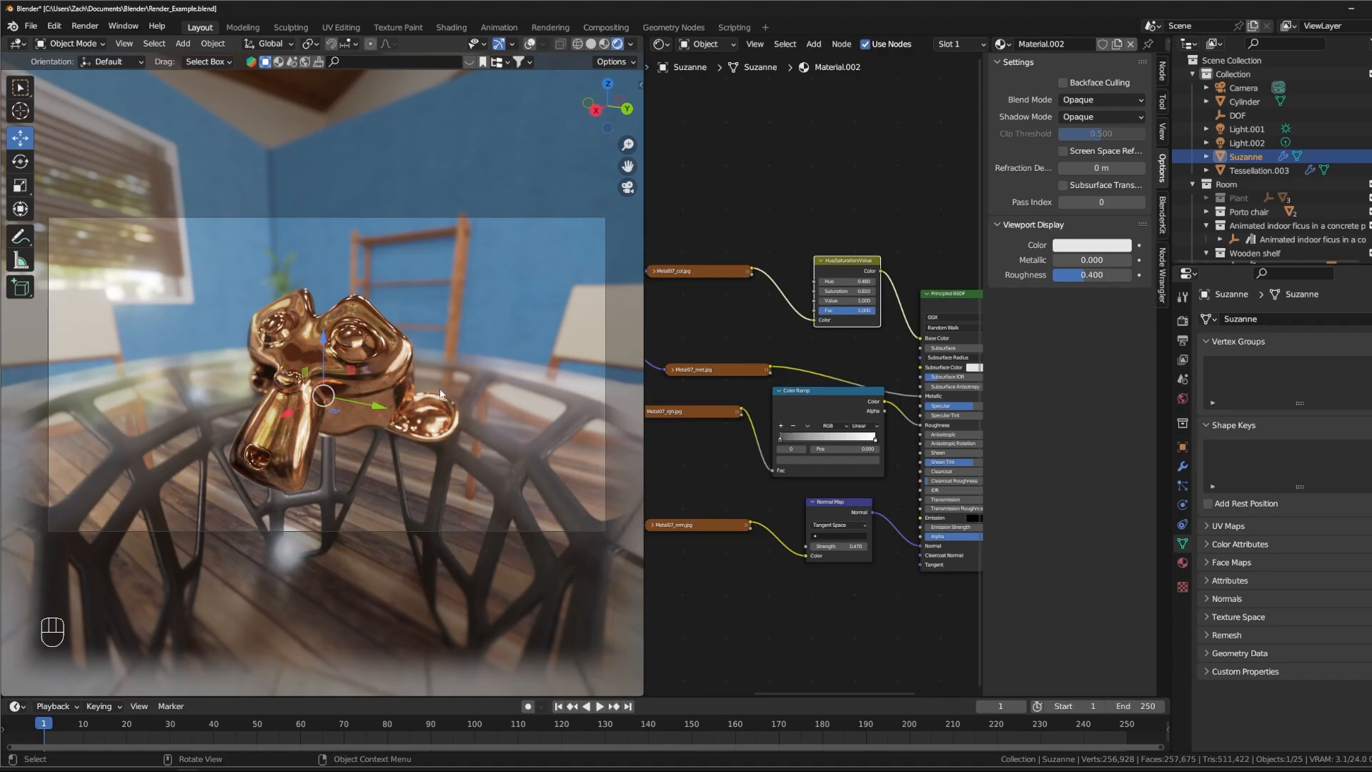
- In the Eevee sampling settings, set the render samples to 256 and the viewport samples to 128
click(1183, 321)
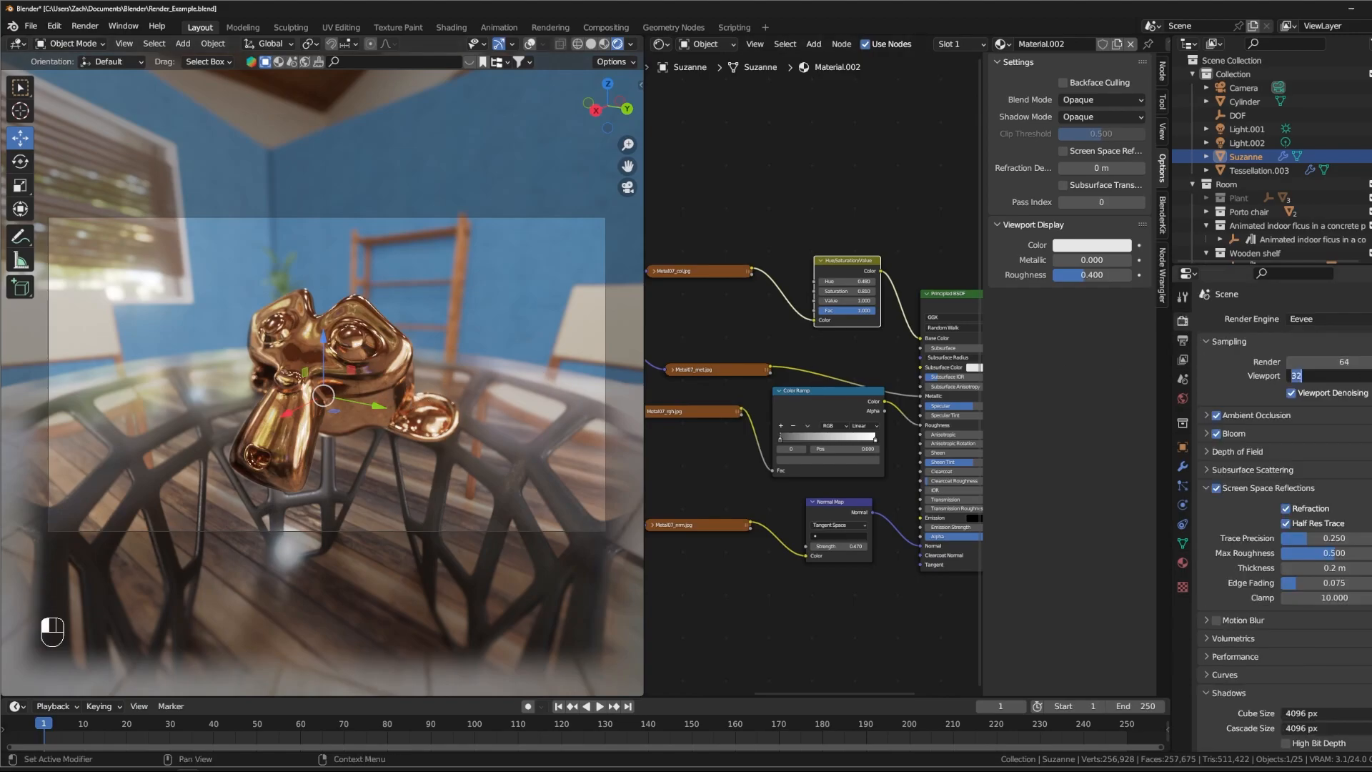
text(64)
key(Return)
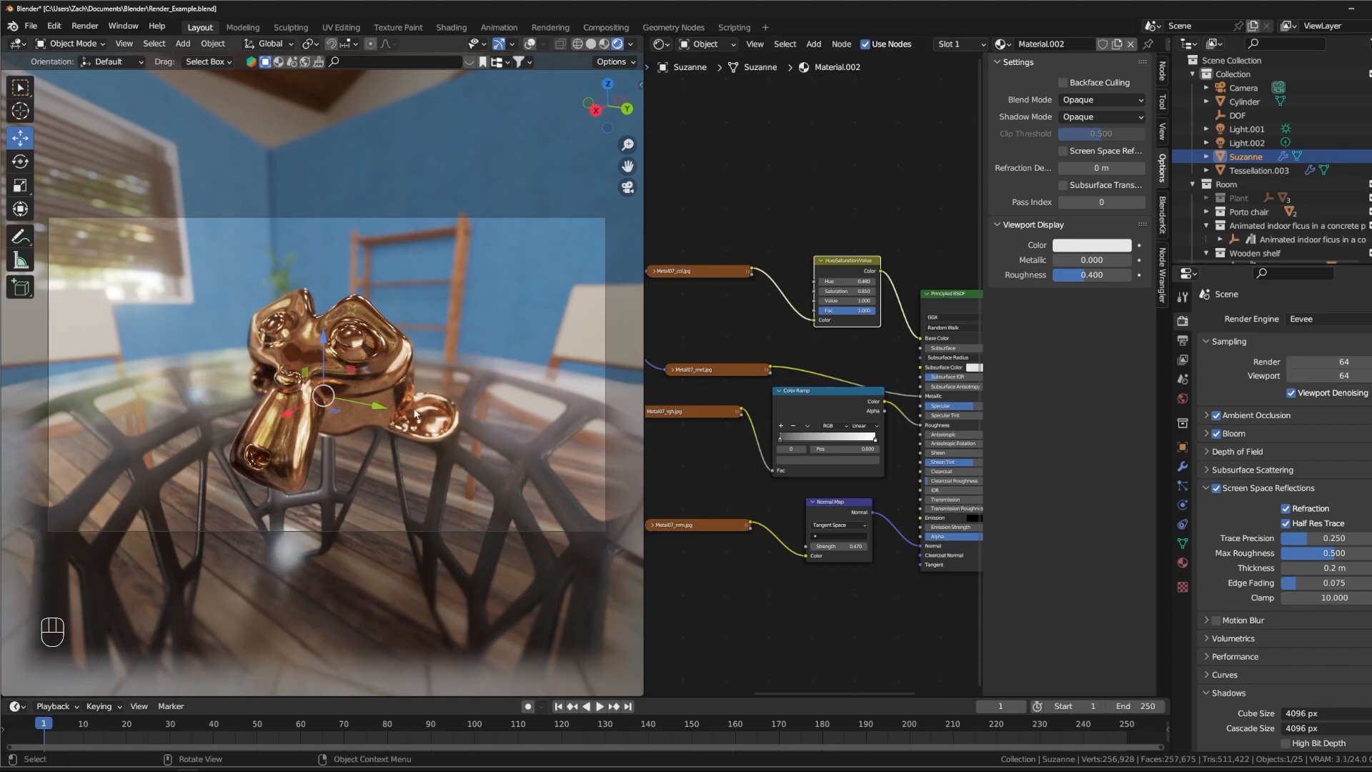
click(1343, 362)
text(256)
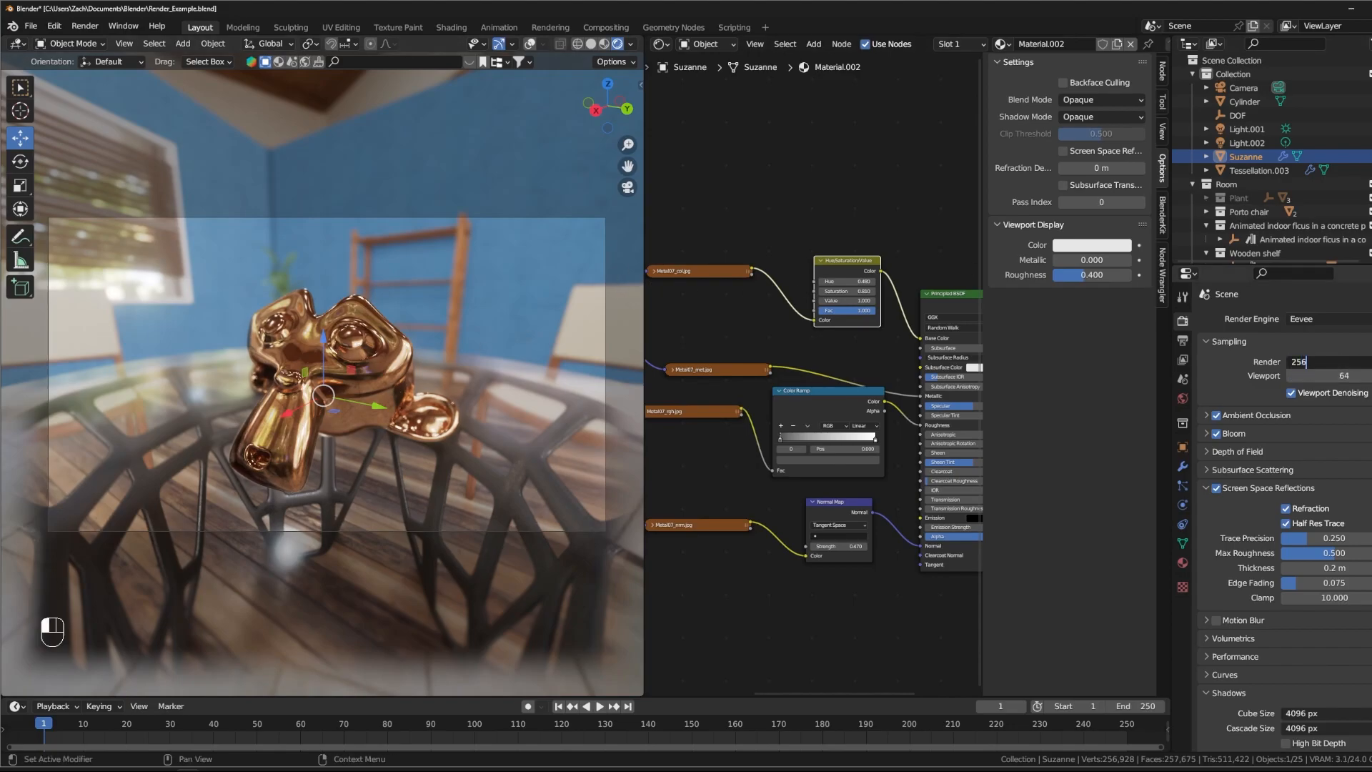
key(Return)
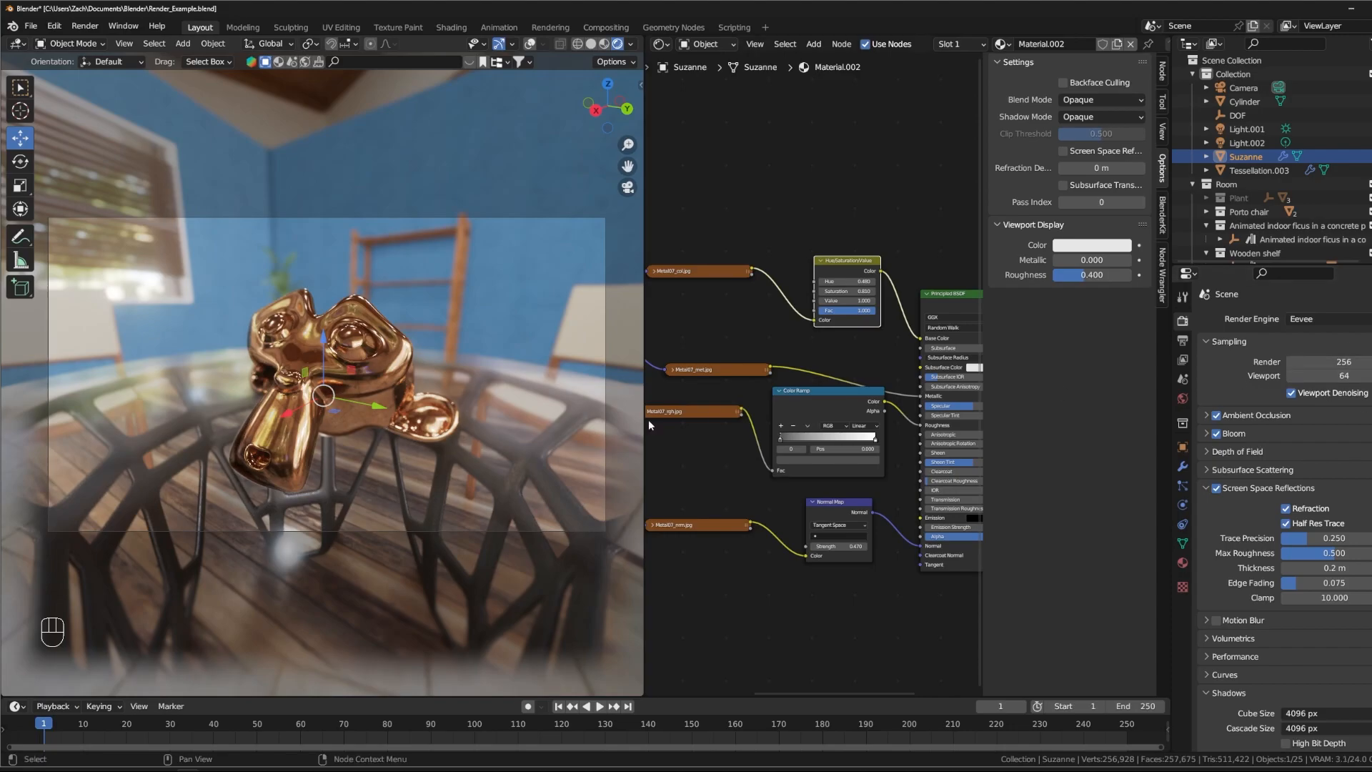
click(1349, 377)
text(128)
key(Return)
- Orbit the camera view slightly around Suzanne and render the image
middle_drag(369, 406, 418, 435)
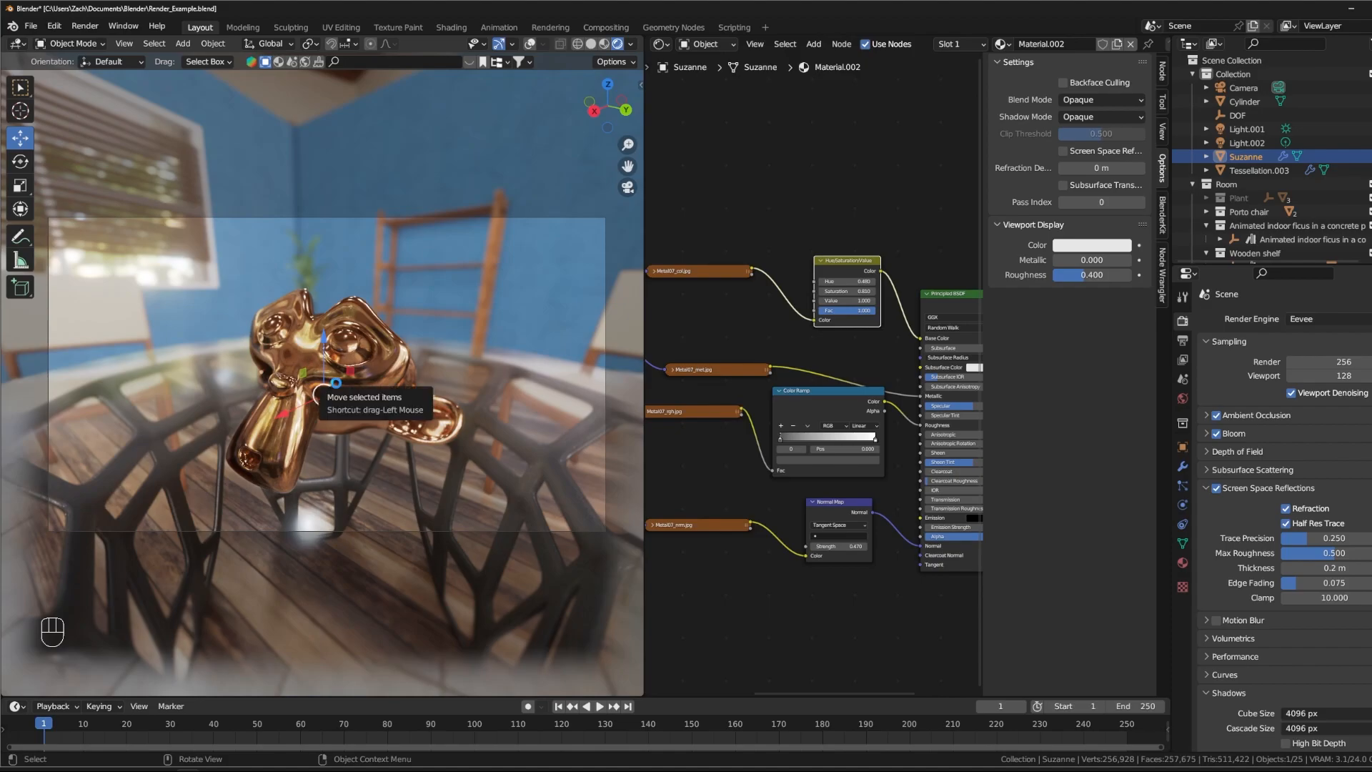
key(F12)
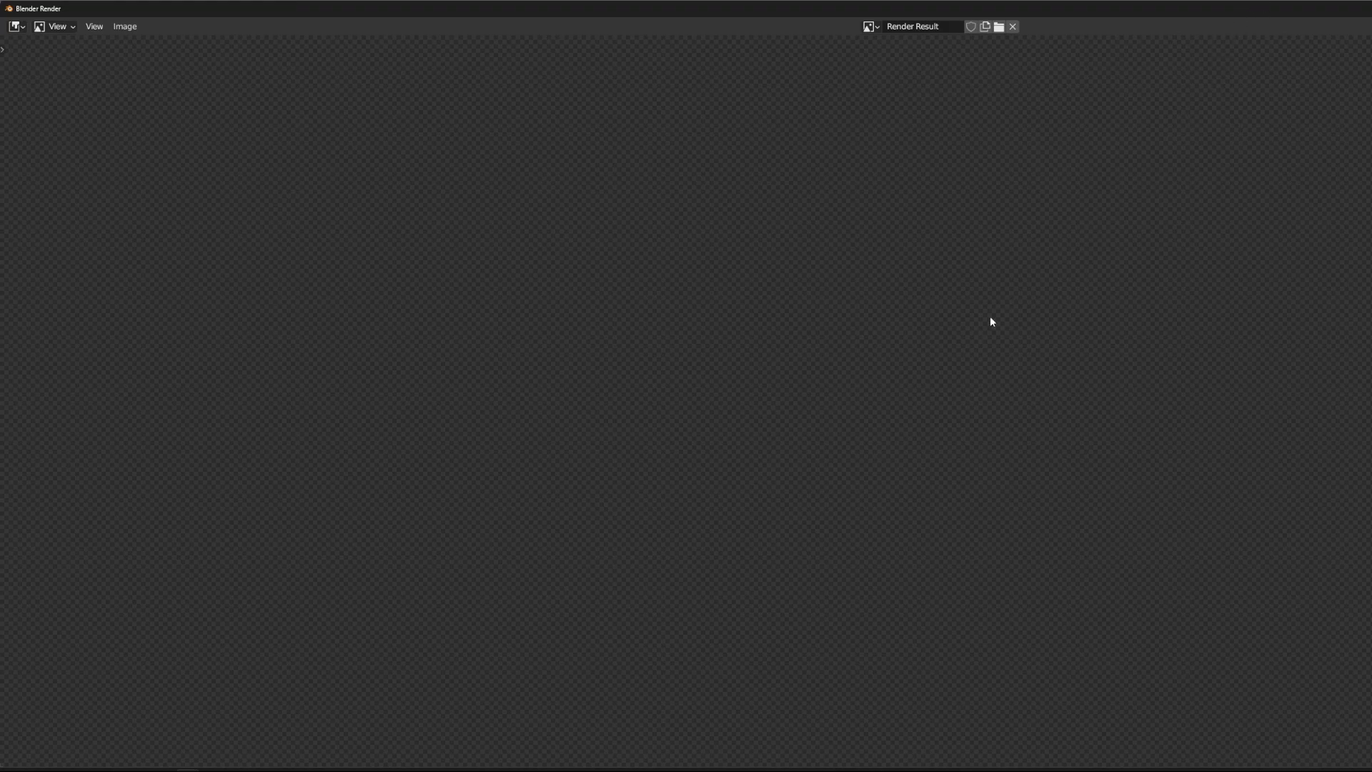
scroll(921, 379, down, 5)
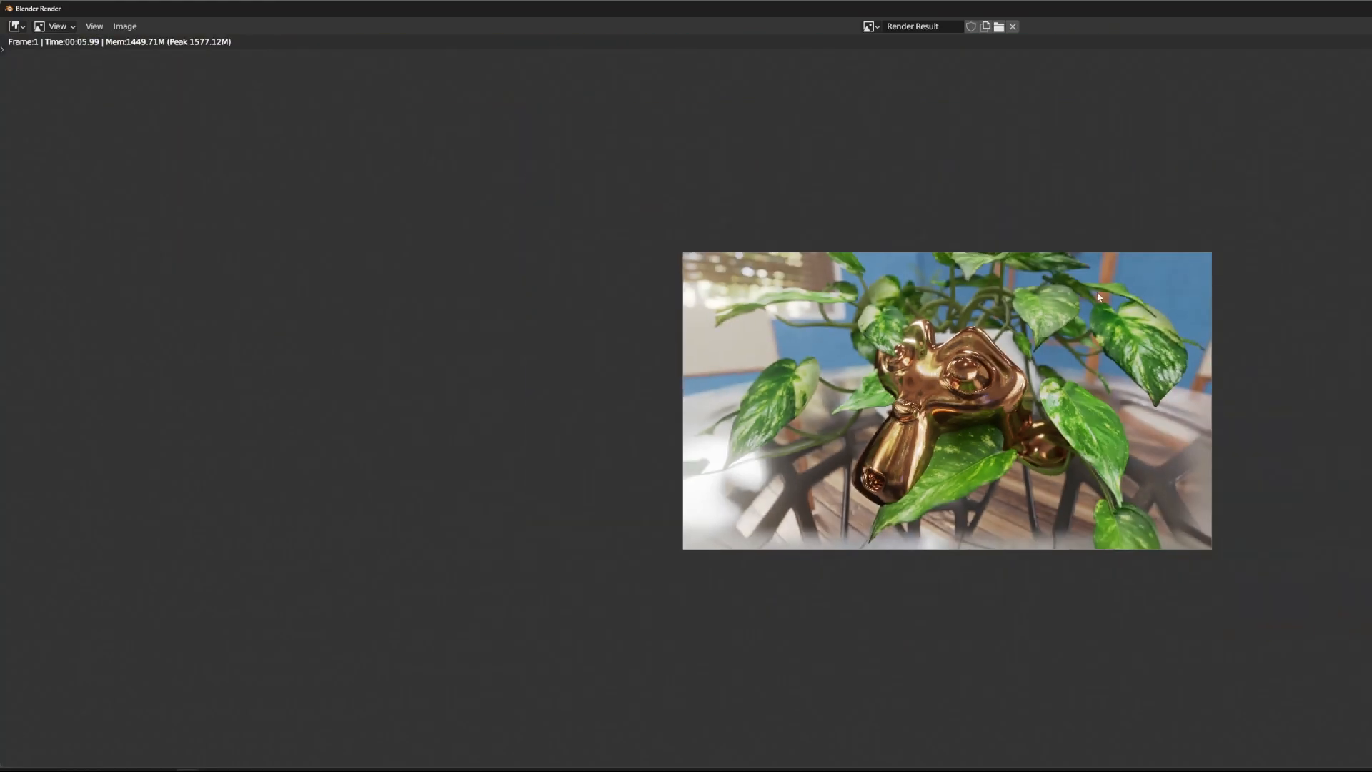
- Shrink and reposition the render window to view the finished image, and close it
drag(1243, 15, 692, 1)
drag(1371, 9, 896, 41)
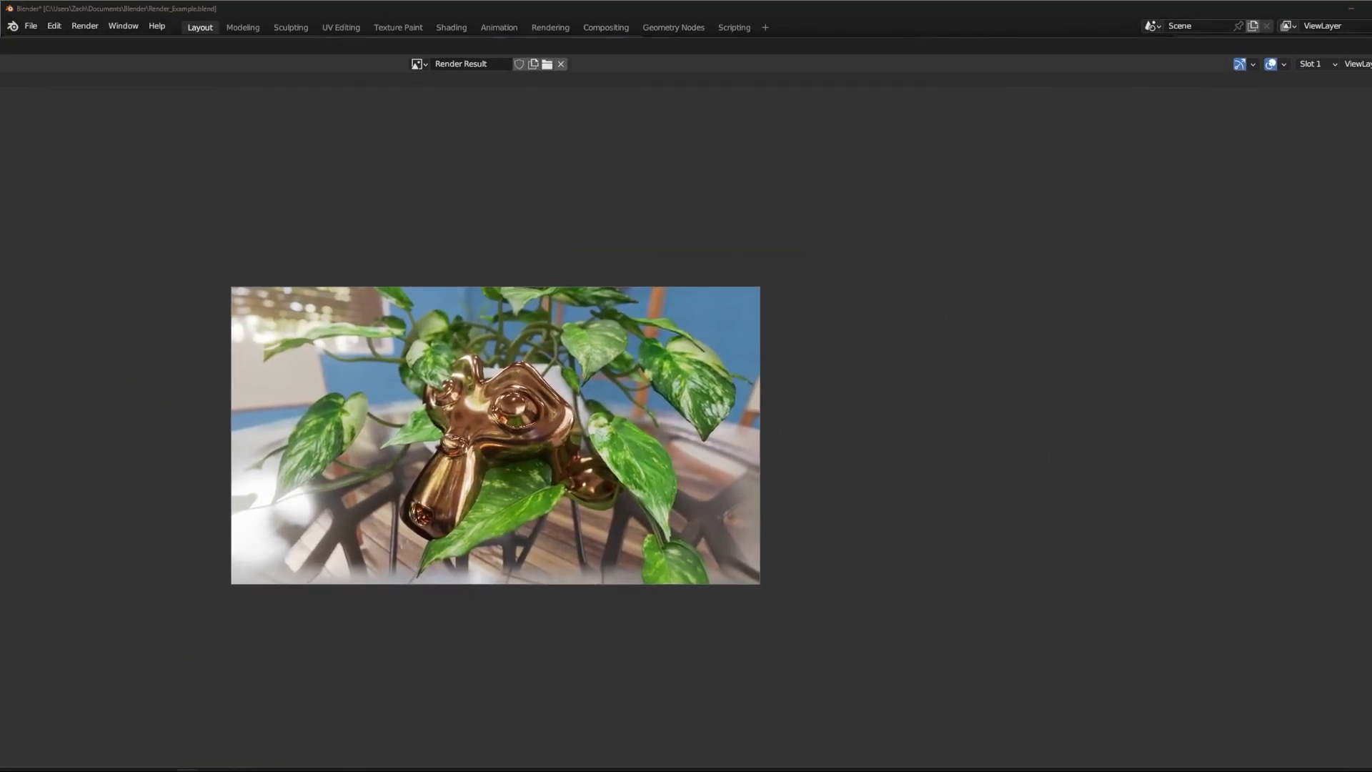
drag(1371, 436, 788, 435)
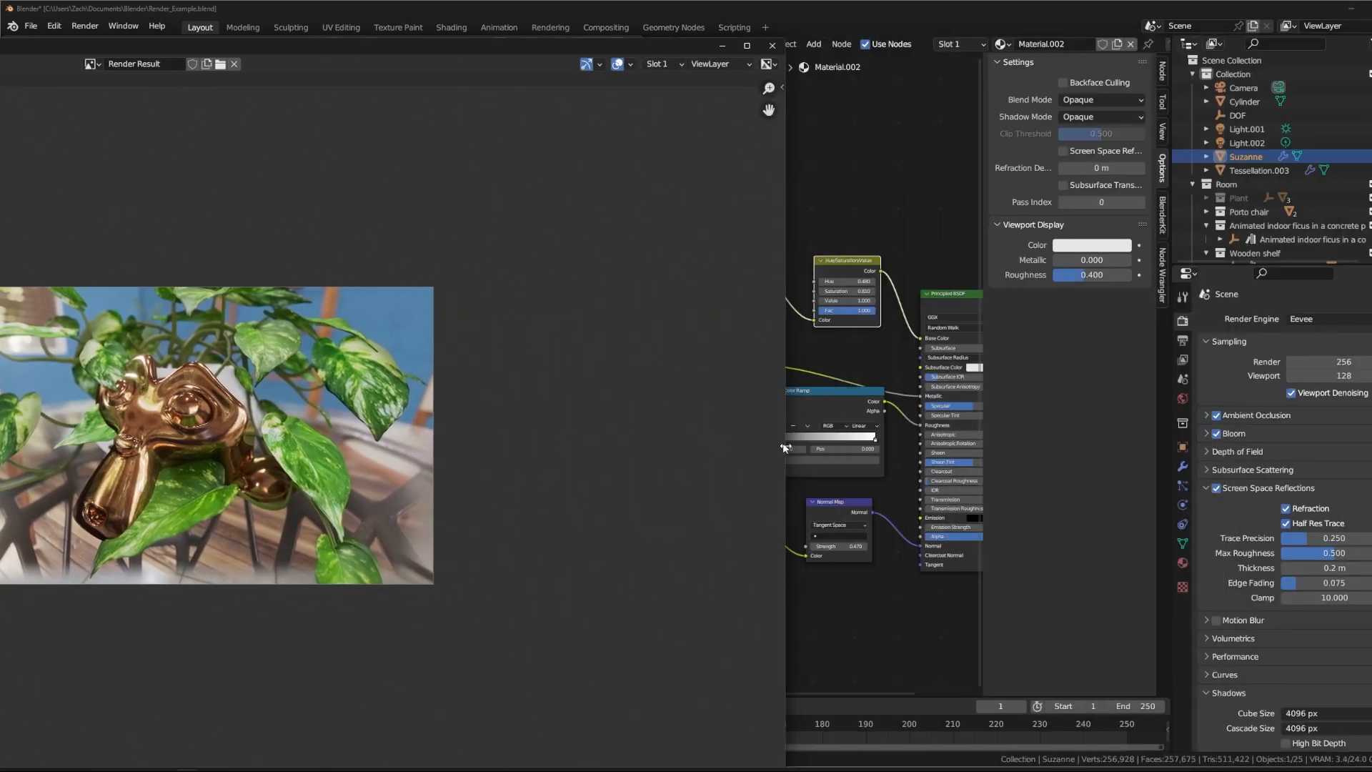
drag(381, 50, 686, 15)
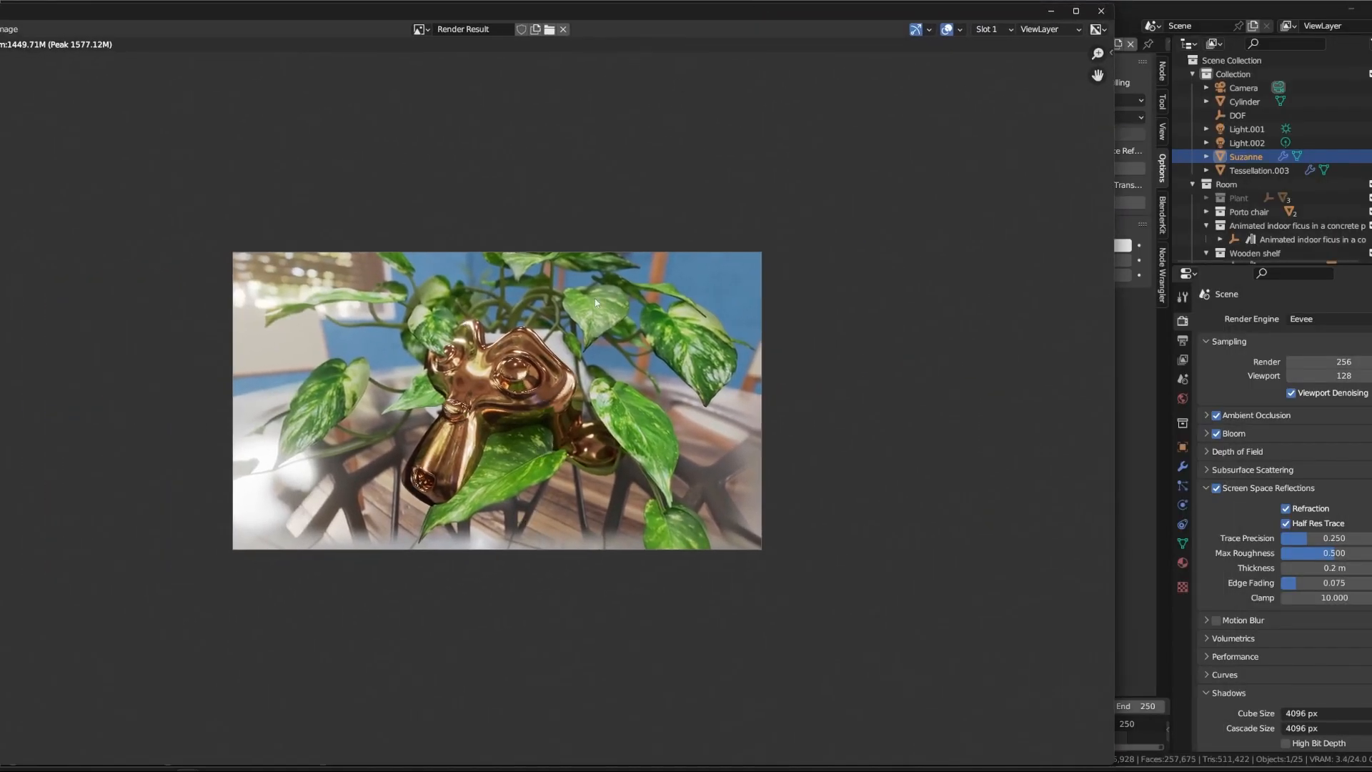
click(1101, 11)
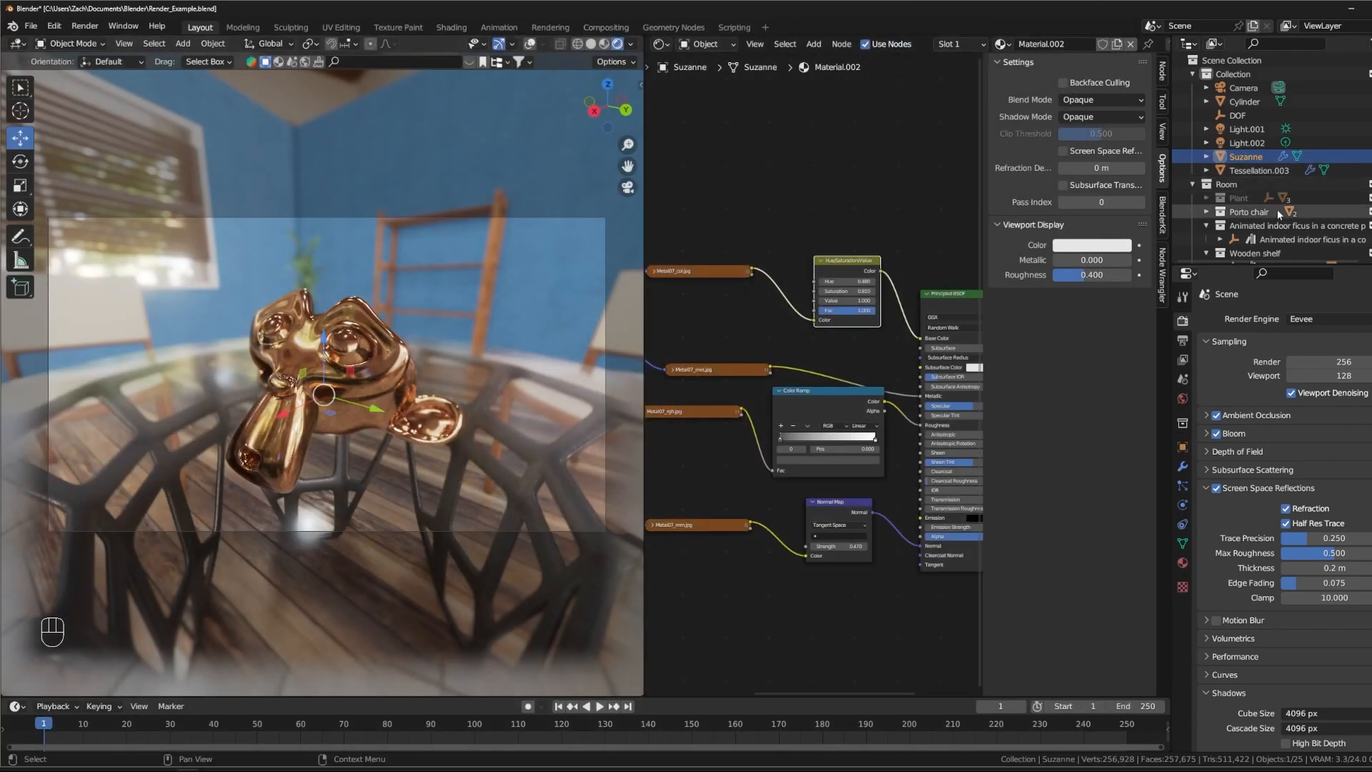
- Preview the Plant collection in the viewport, and leave it hidden in both the viewport and renders
click(1368, 198)
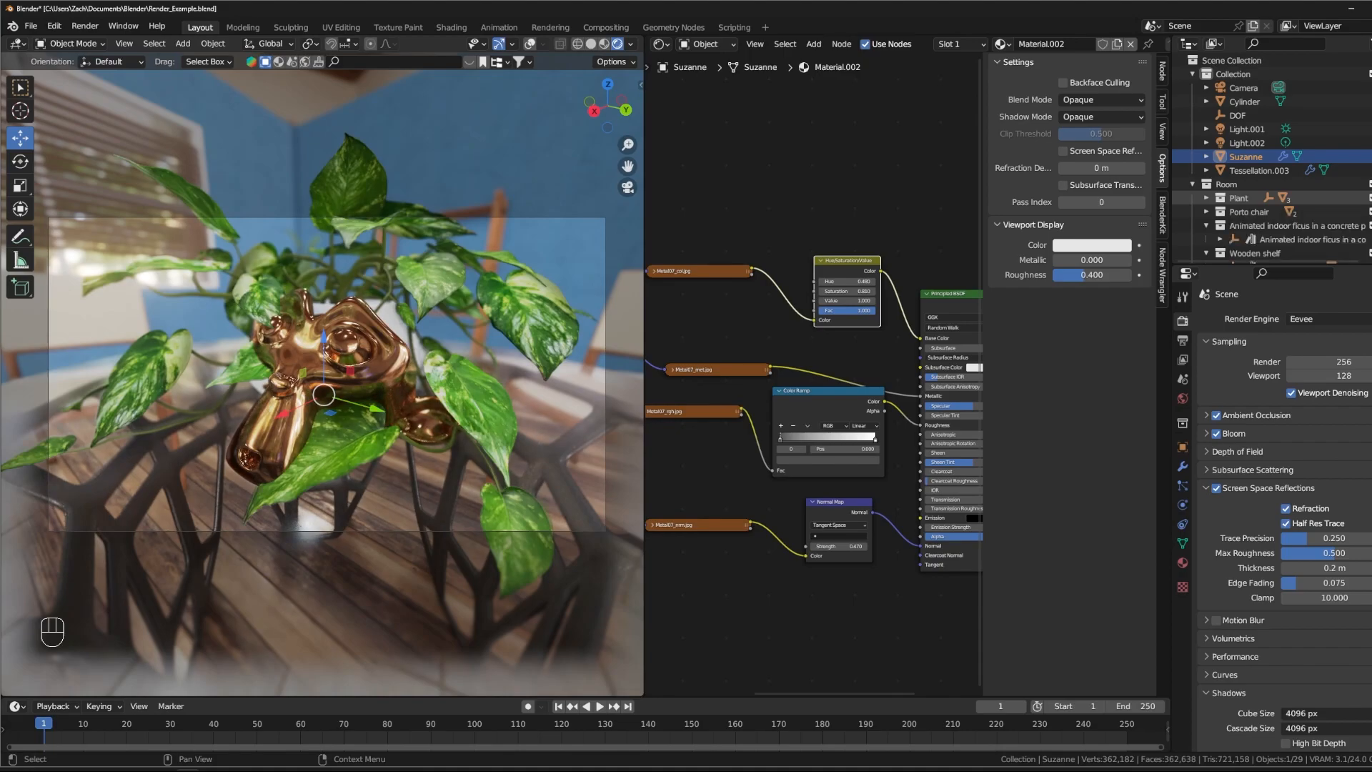
click(1368, 198)
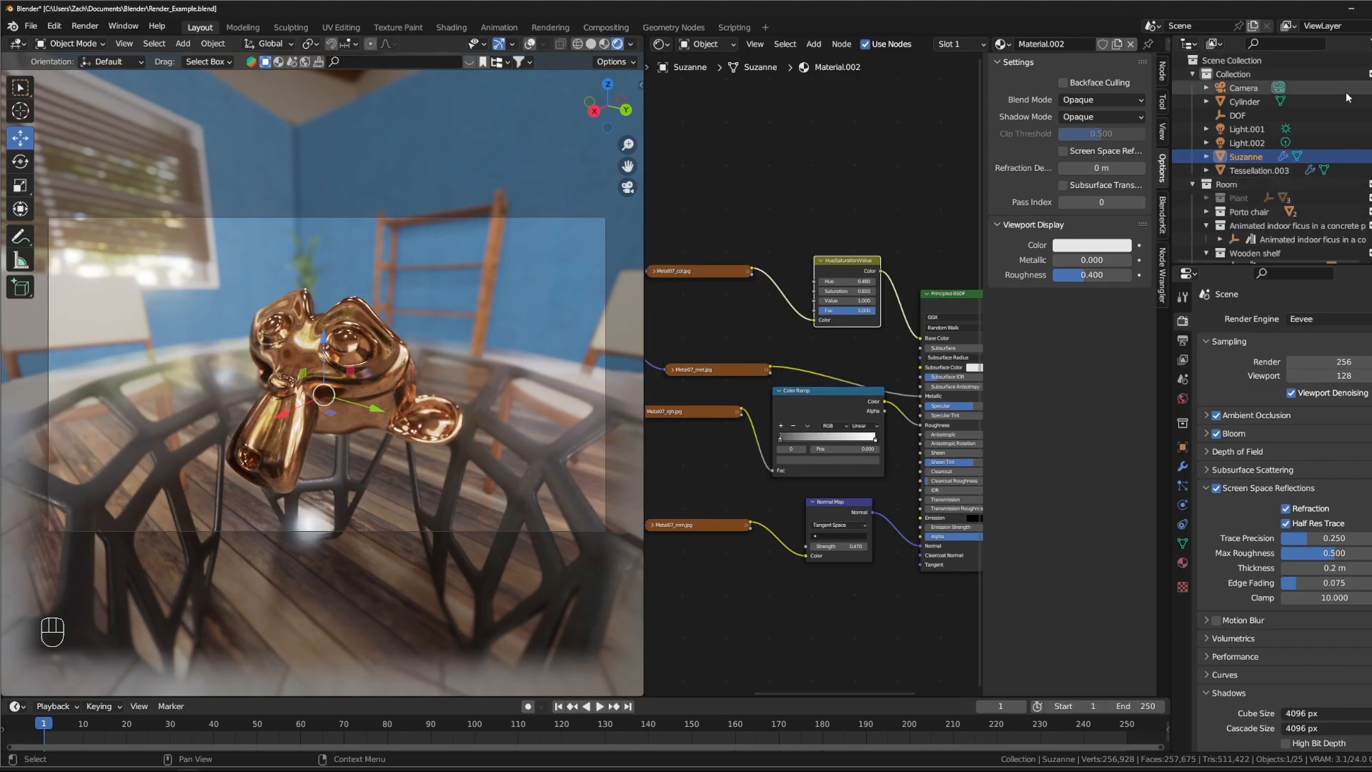
- Toggle Suzanne's viewport and render visibility off and back on, and orbit the camera view back slightly
drag(1371, 159, 1371, 158)
click(1345, 156)
click(1345, 156)
click(1346, 156)
click(1346, 156)
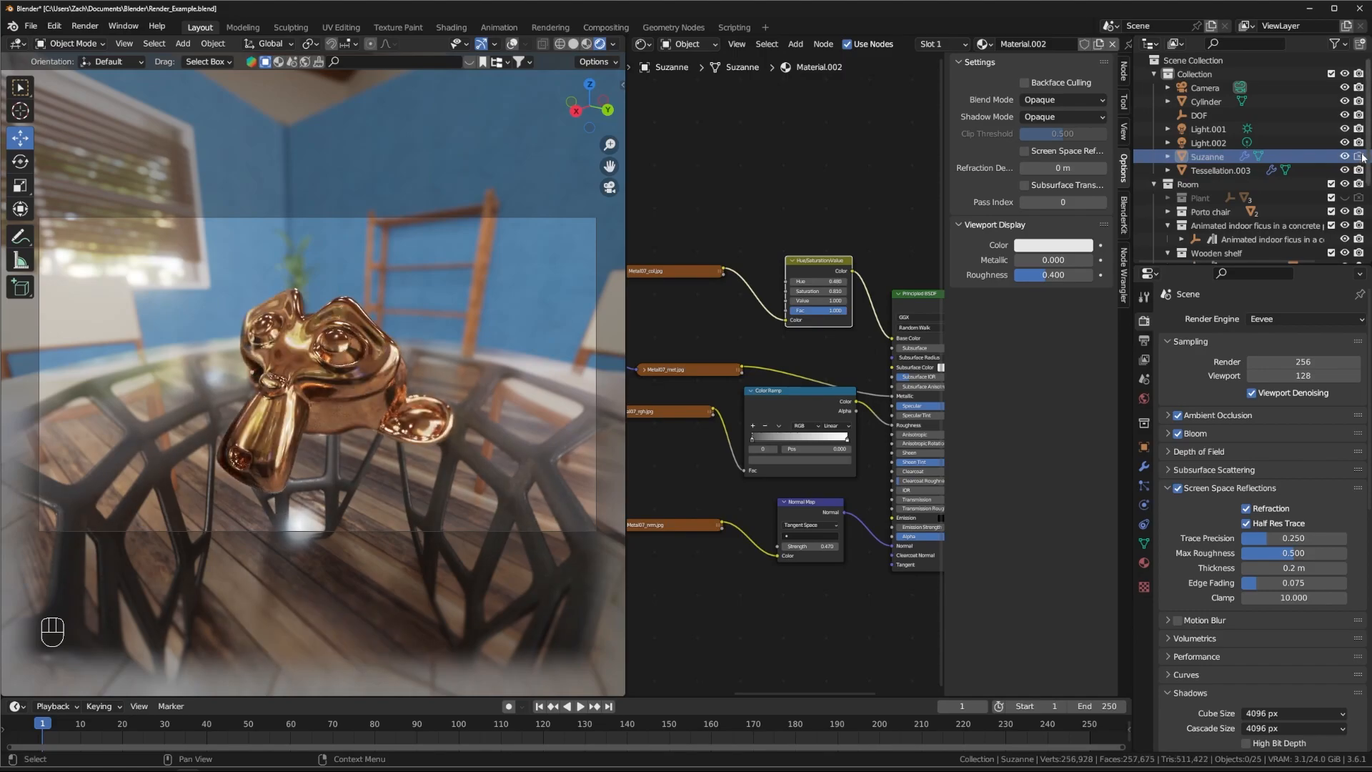
click(1358, 157)
click(1360, 158)
middle_drag(482, 332, 301, 400)
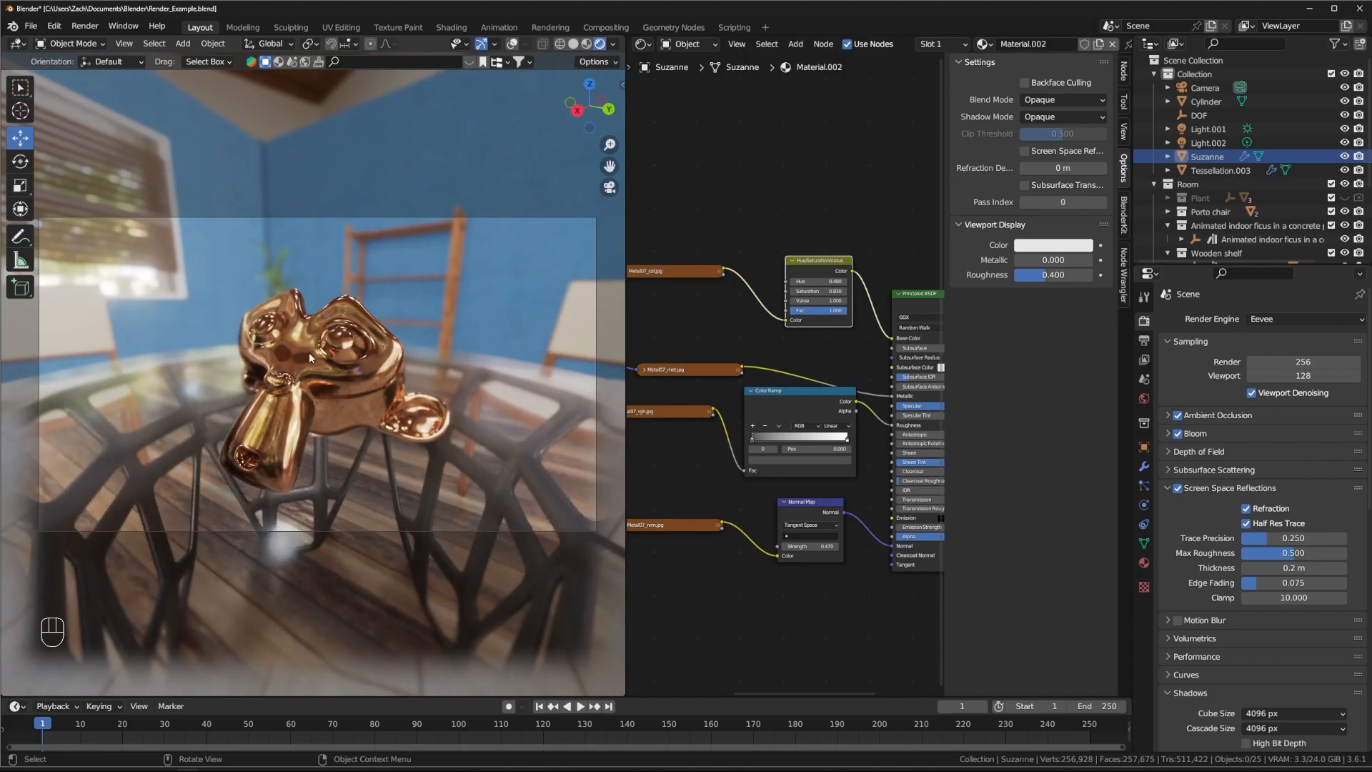